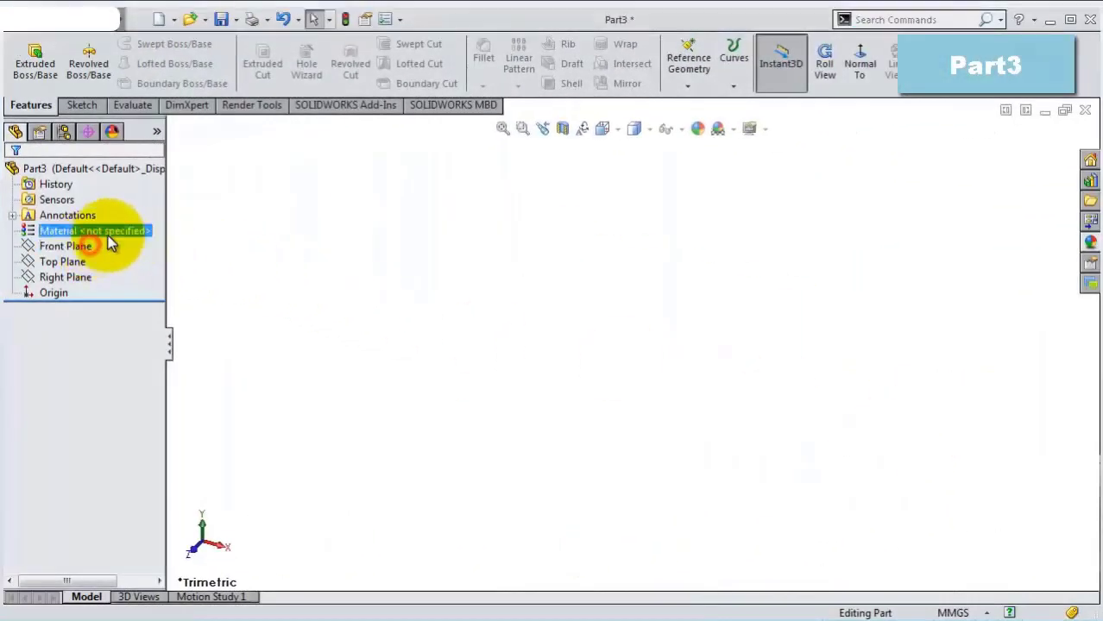
# Start a sketch on the Front Plane and draw a corner rectangle from the origin.
pyautogui.click(73, 247)
pyautogui.click(93, 229)
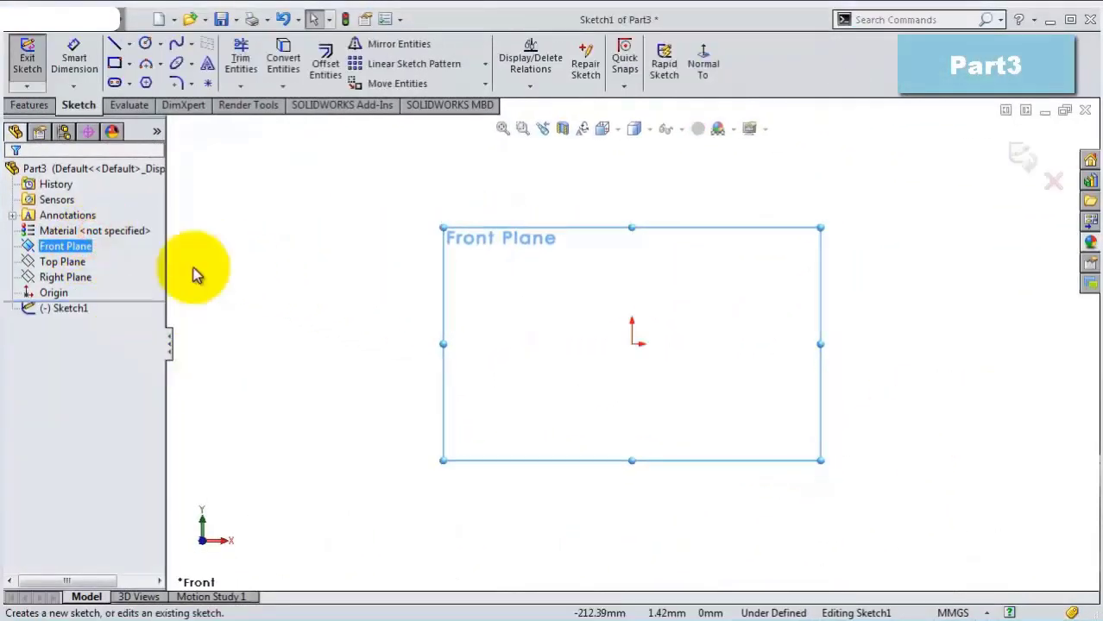
pyautogui.click(114, 64)
pyautogui.click(632, 343)
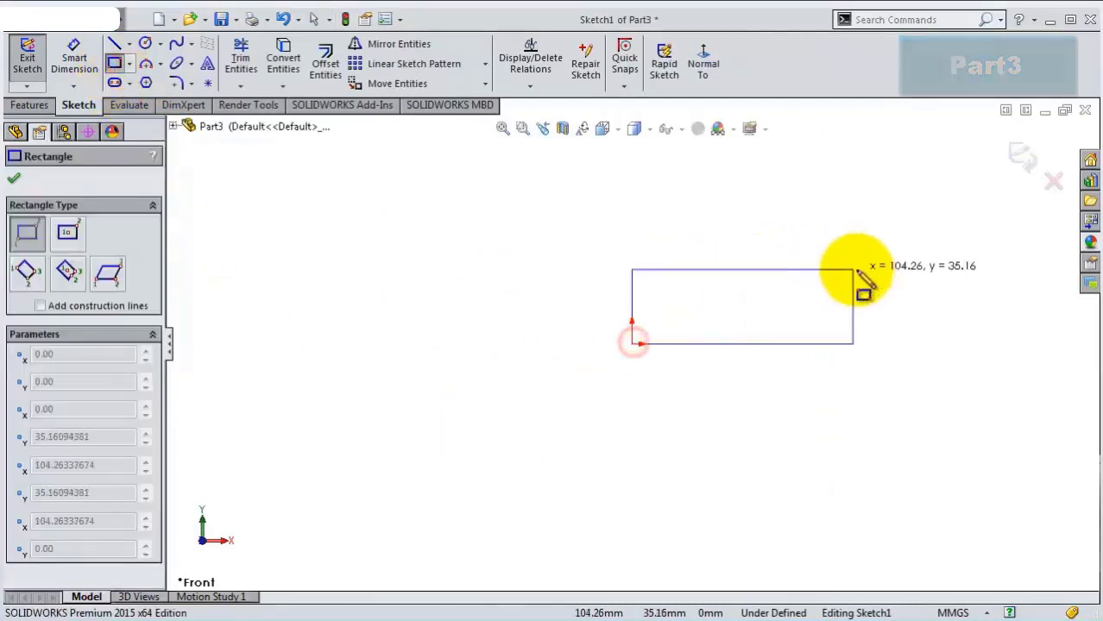
pyautogui.click(959, 278)
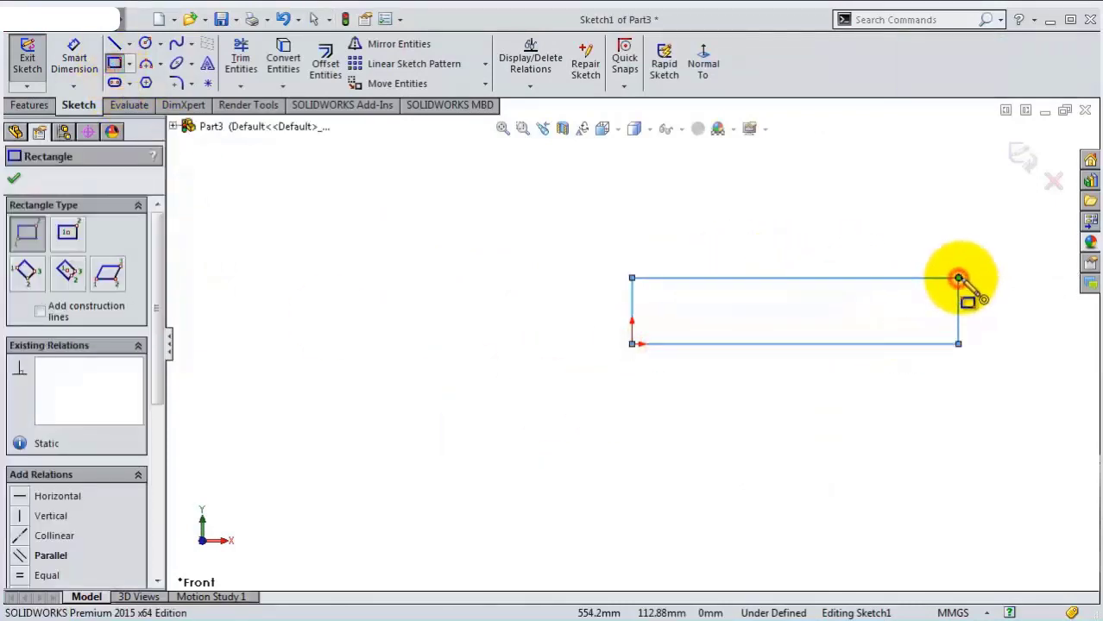
pyautogui.press('Escape')
# Convert the rectangle's top and right sides into construction lines.
pyautogui.click(930, 280)
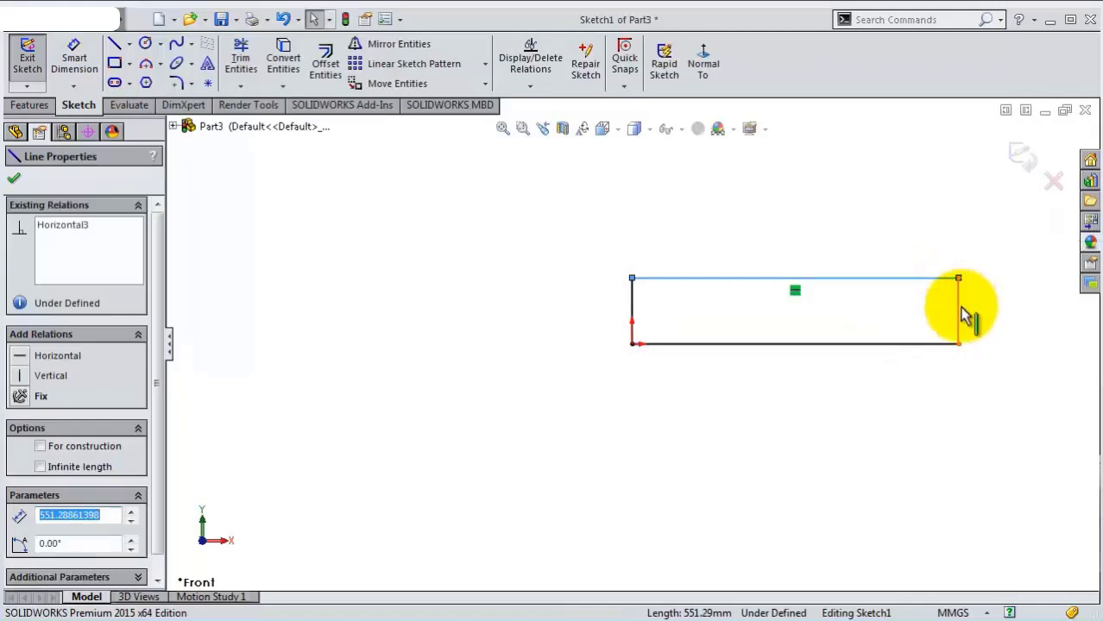
pyautogui.keyDown('ctrl'); pyautogui.click(959, 310); pyautogui.keyUp('ctrl')
pyautogui.click(1028, 252)
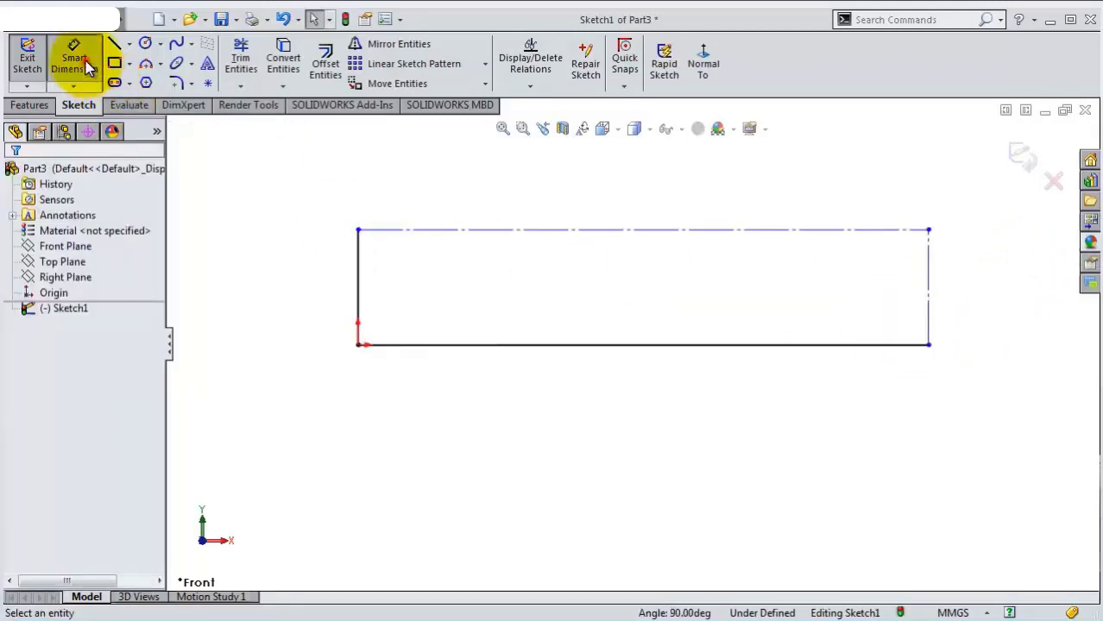
# Dimension the rectangle's bottom side to 160 mm.
pyautogui.click(74, 60)
pyautogui.click(508, 347)
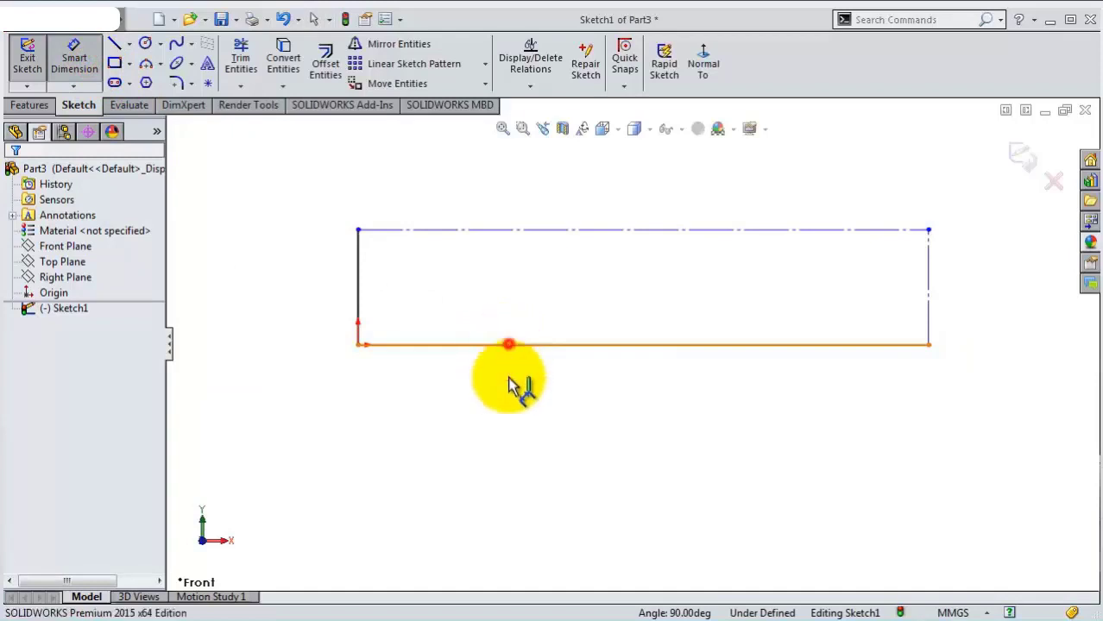
pyautogui.click(511, 446)
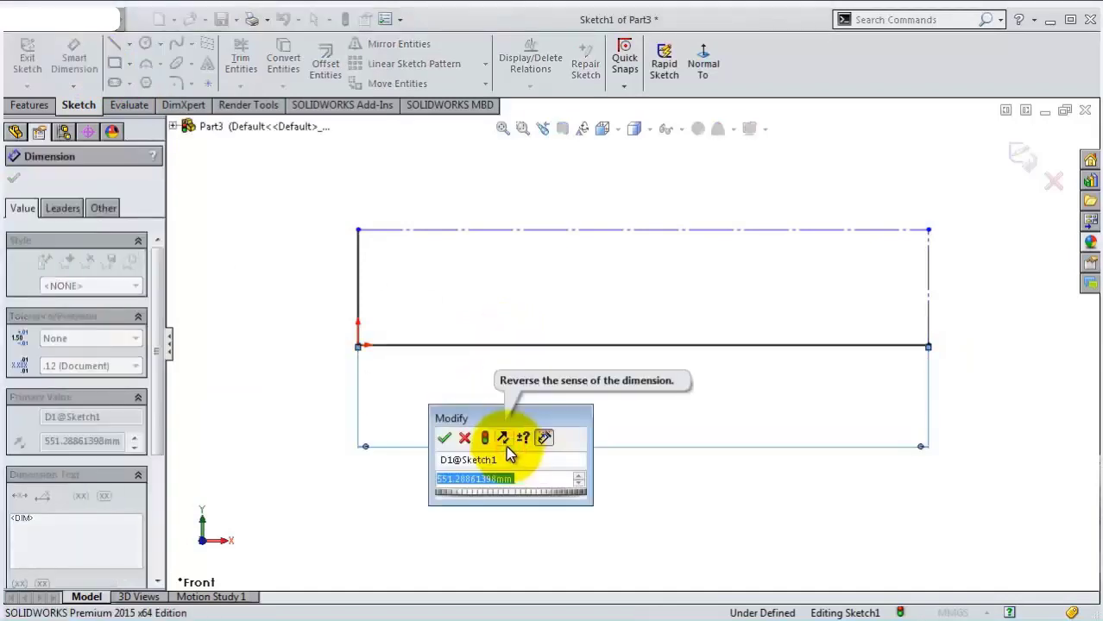
pyautogui.write('12')
pyautogui.press('BackSpace')
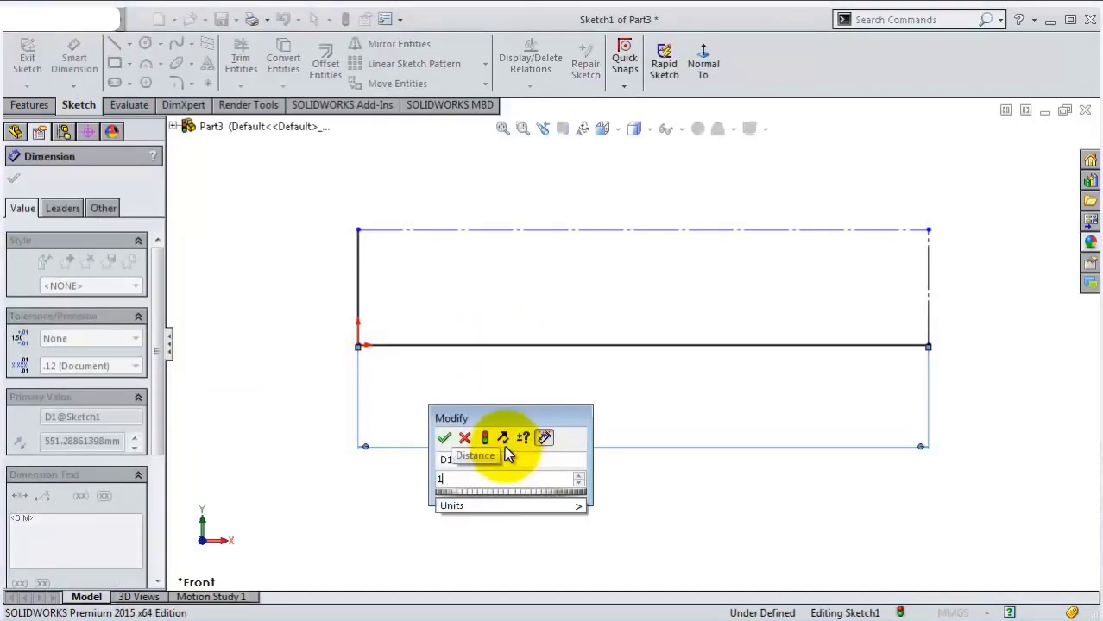
pyautogui.write('60')
pyautogui.press('Return')
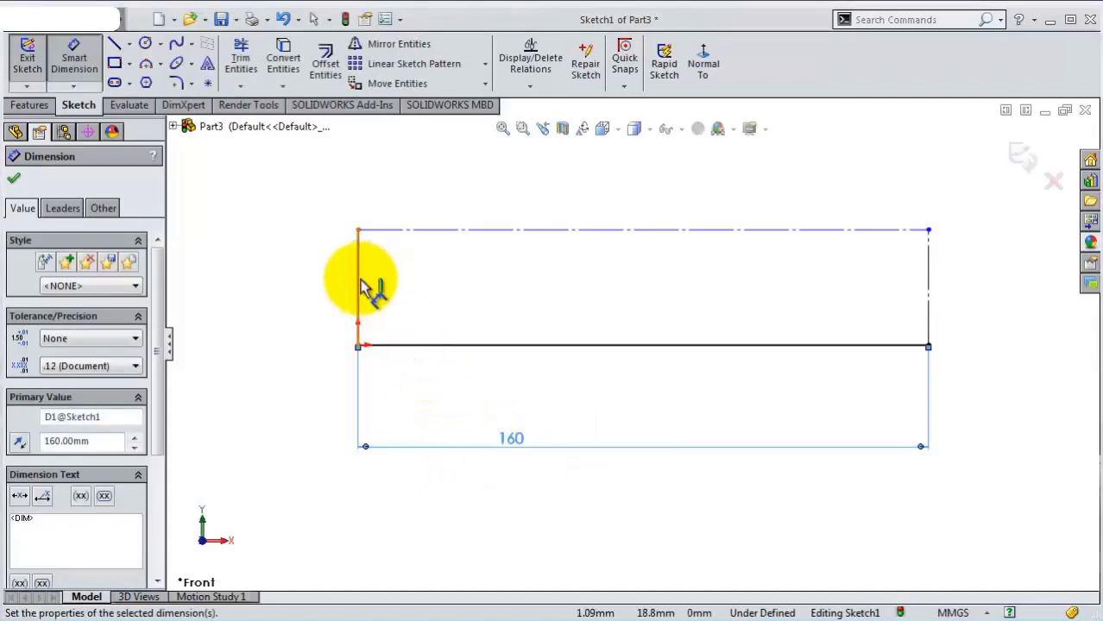
# Dimension the rectangle's left side to a 9.50 mm height.
pyautogui.click(362, 288)
pyautogui.click(260, 273)
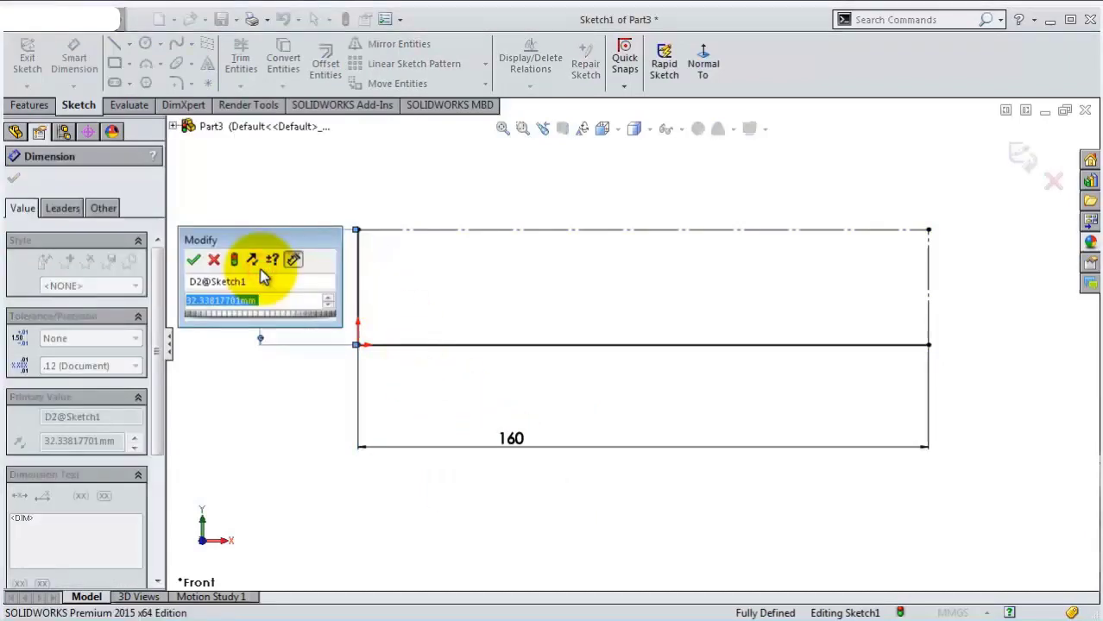
pyautogui.write('9,5')
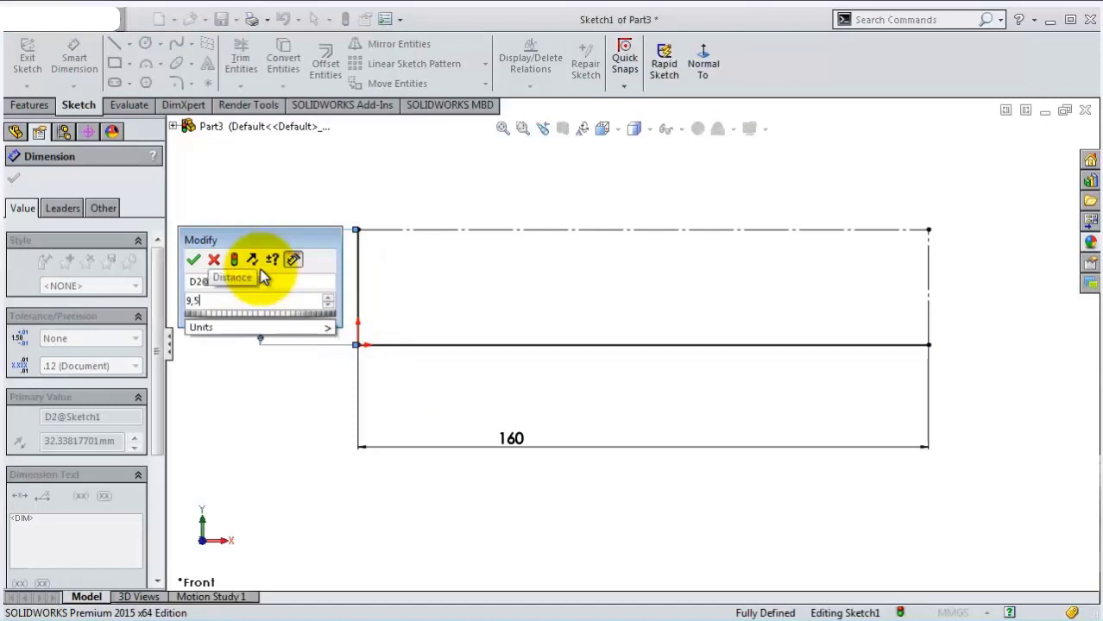
pyautogui.press('Return')
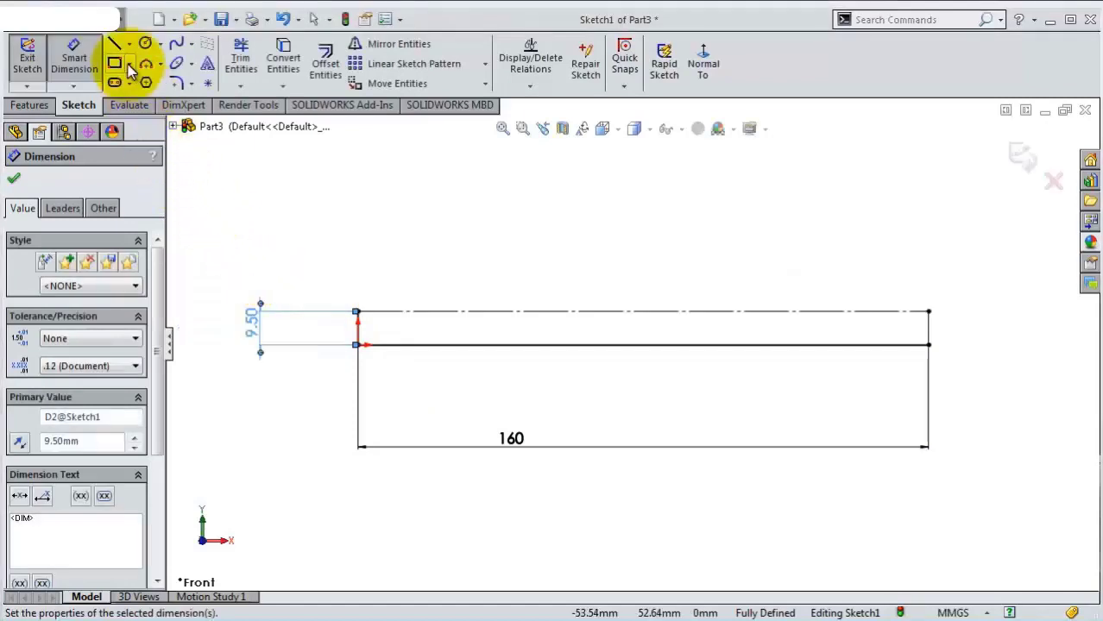
pyautogui.click(113, 48)
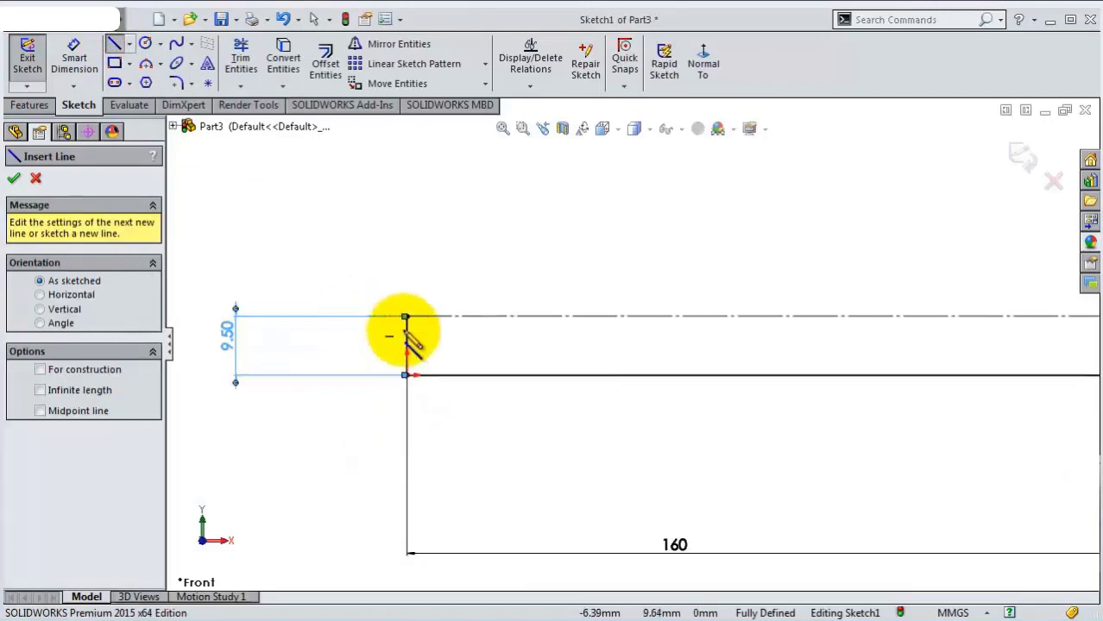
# Draw the profile from the top-left corner with a small notch stepping down.
pyautogui.scroll(-3, 399, 335)
pyautogui.click(405, 316)
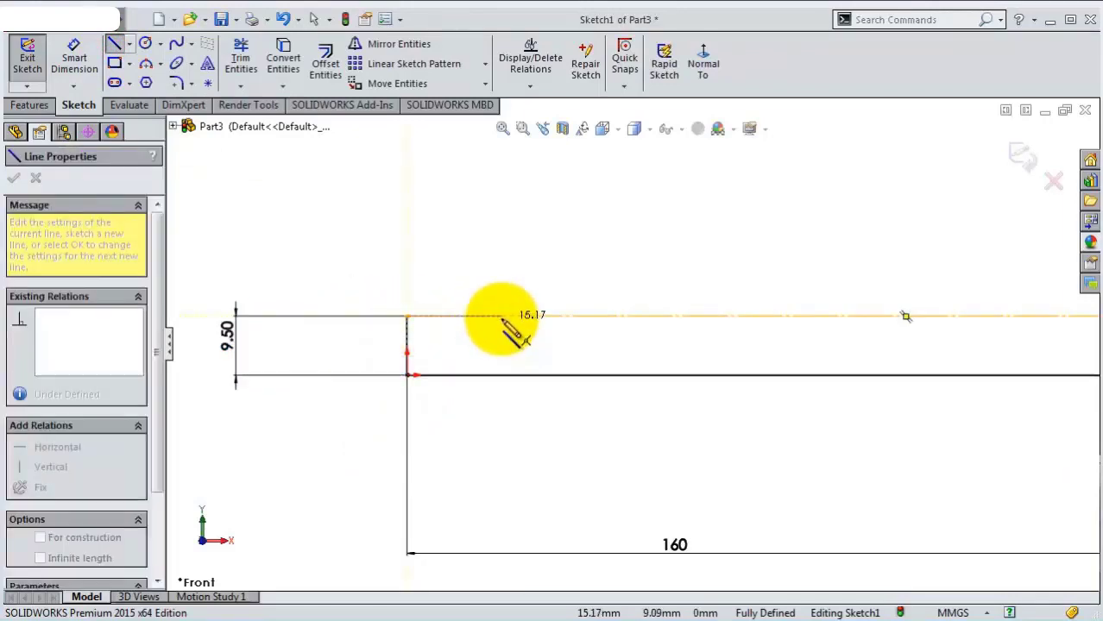
pyautogui.click(501, 317)
pyautogui.click(501, 339)
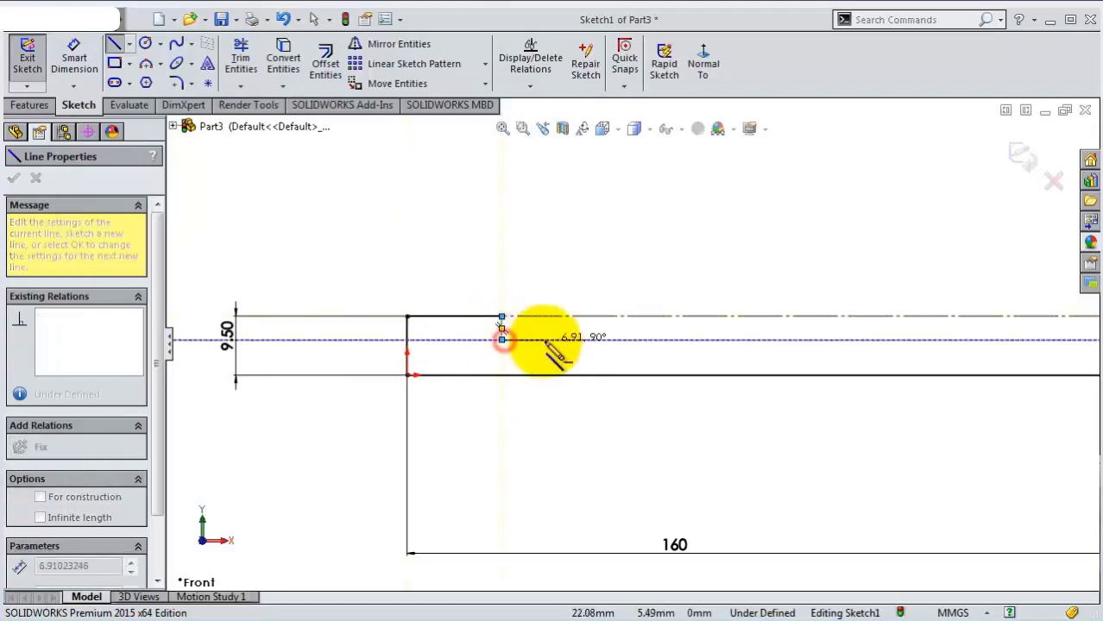
pyautogui.scroll(-2, 540, 337)
pyautogui.scroll(-1, 548, 333)
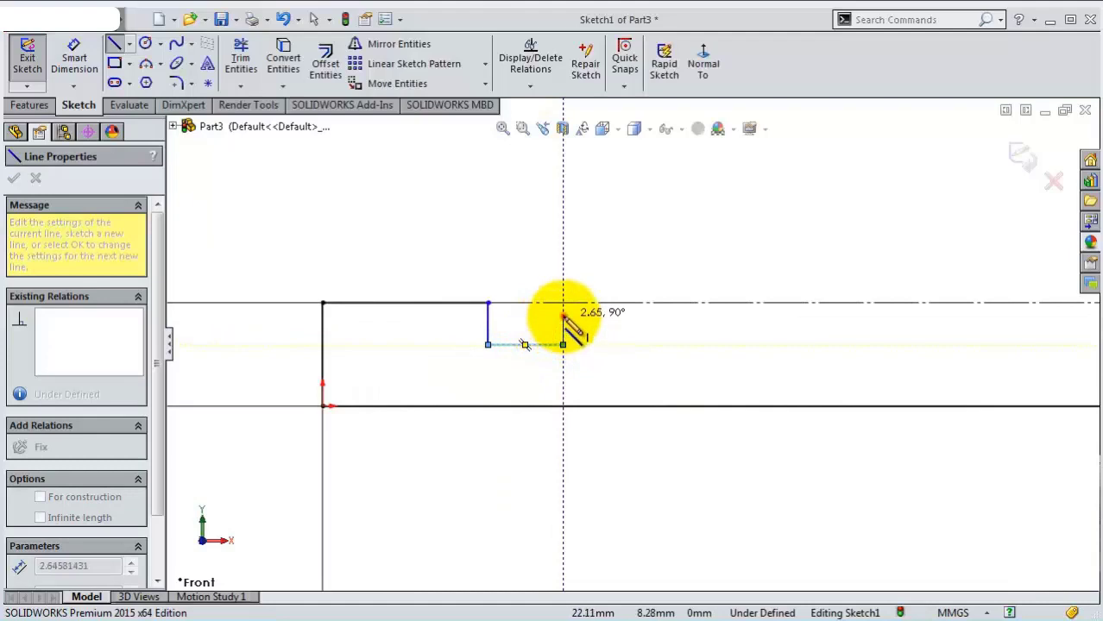
pyautogui.click(563, 316)
pyautogui.scroll(3, 777, 349)
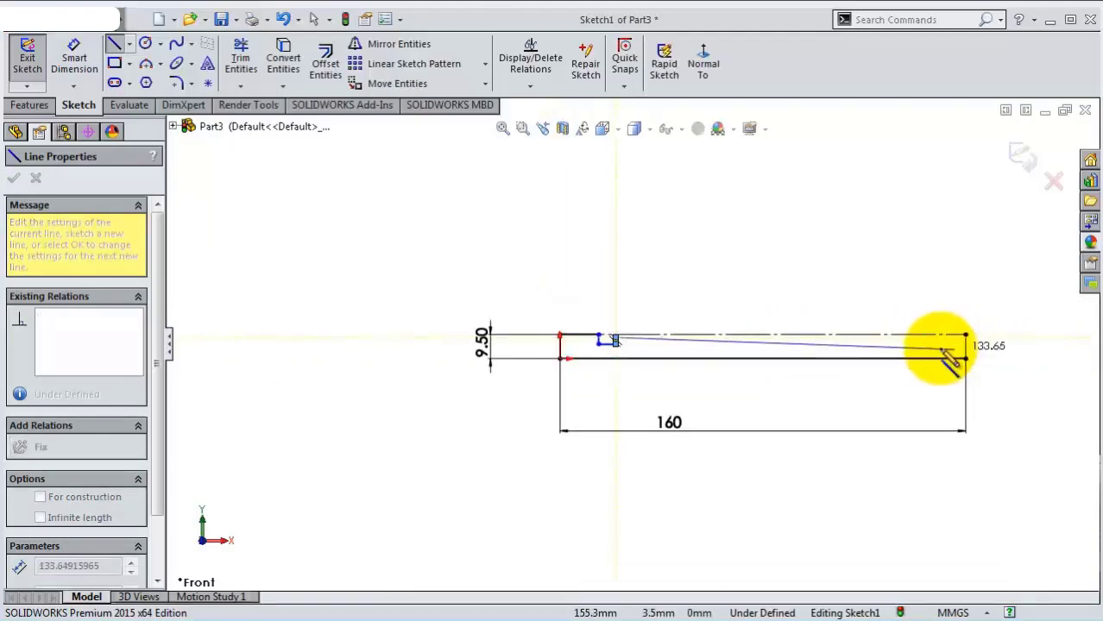
pyautogui.scroll(-2, 854, 350)
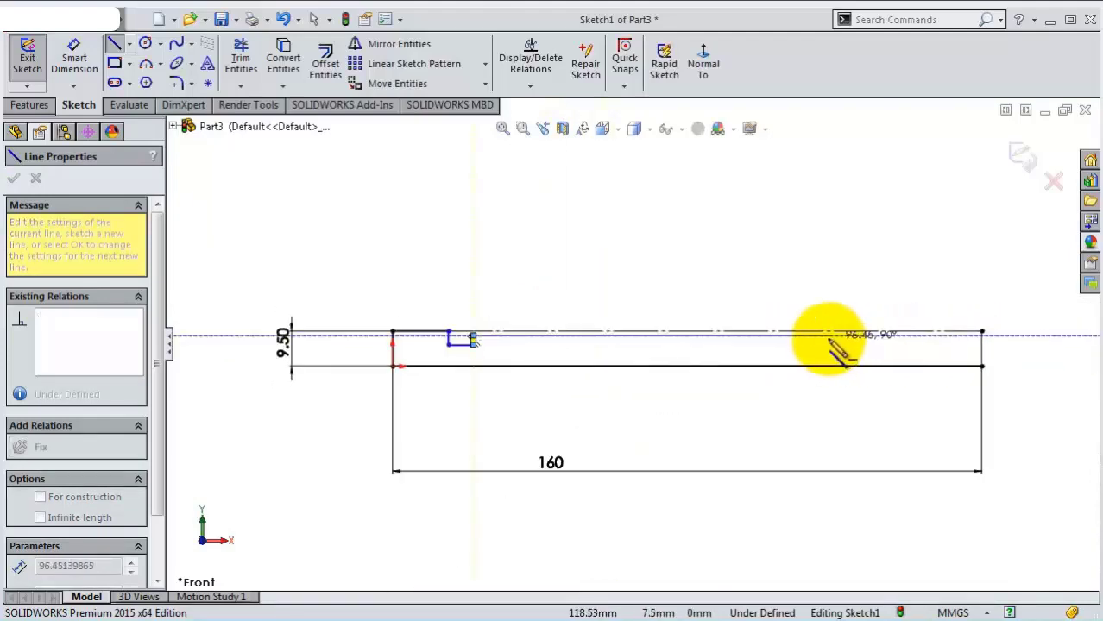
# Continue the profile along the shaft, stepping down near the right end.
pyautogui.click(826, 335)
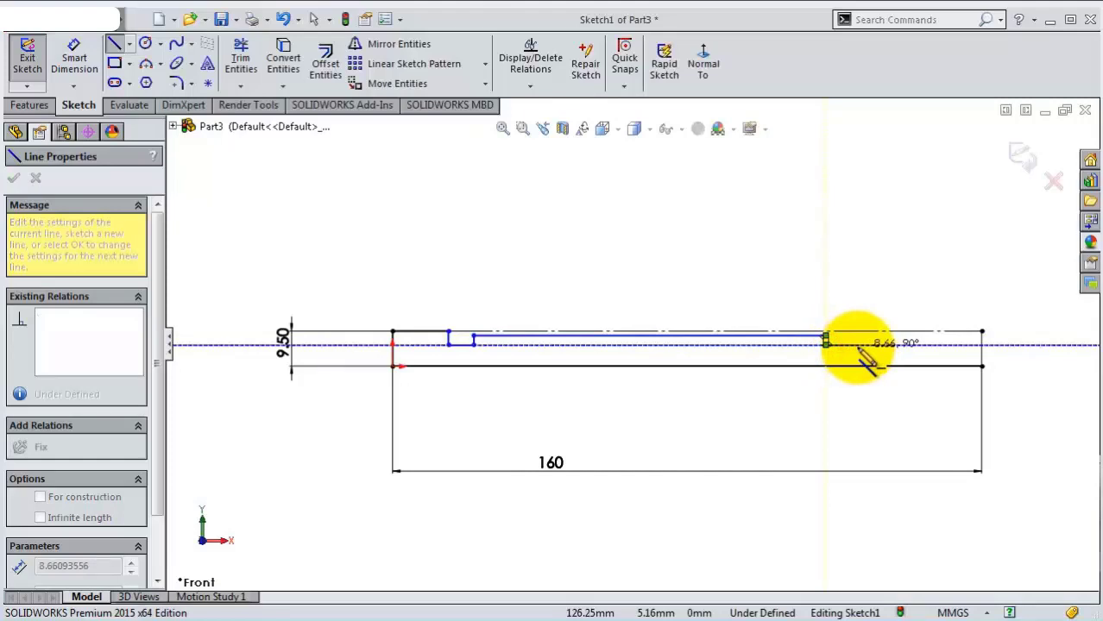
pyautogui.click(867, 345)
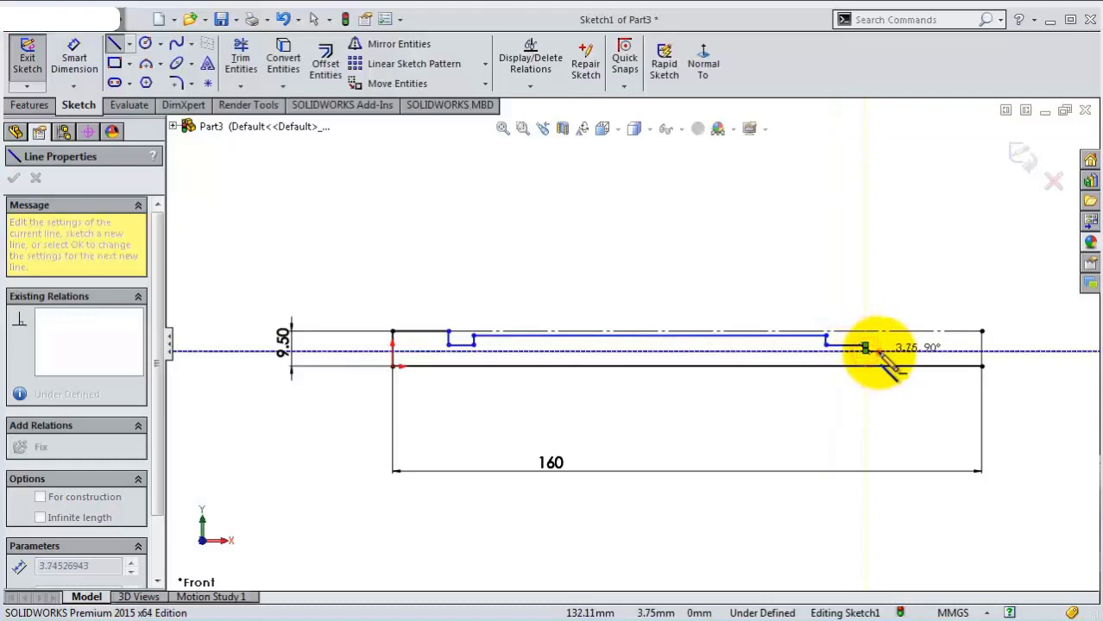
pyautogui.click(877, 350)
pyautogui.scroll(-1, 874, 345)
pyautogui.scroll(-3, 866, 362)
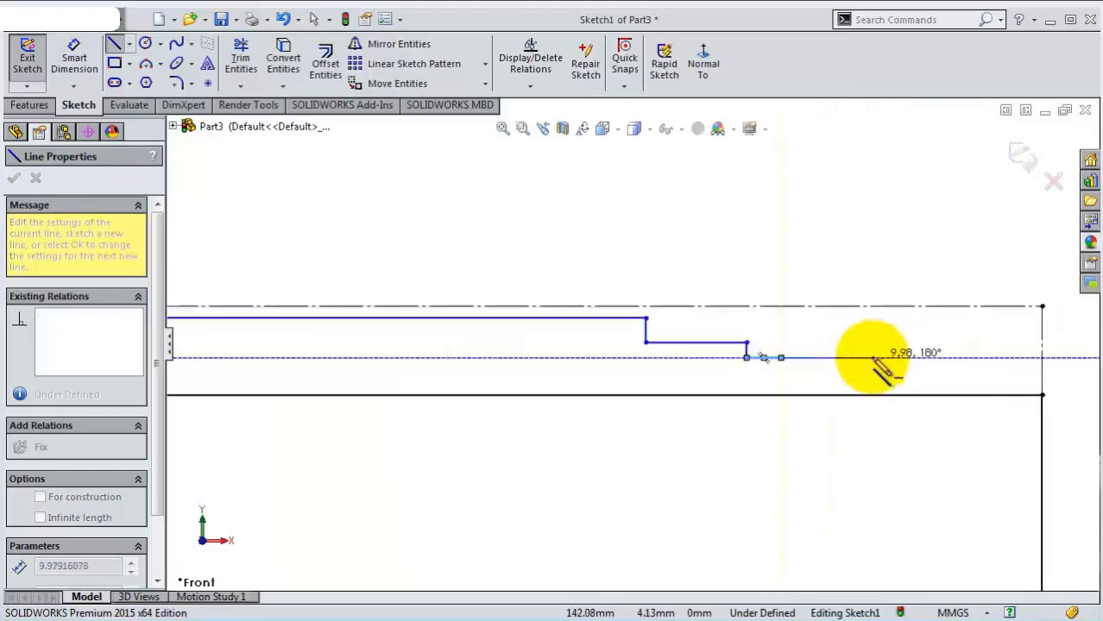
pyautogui.scroll(-1, 768, 345)
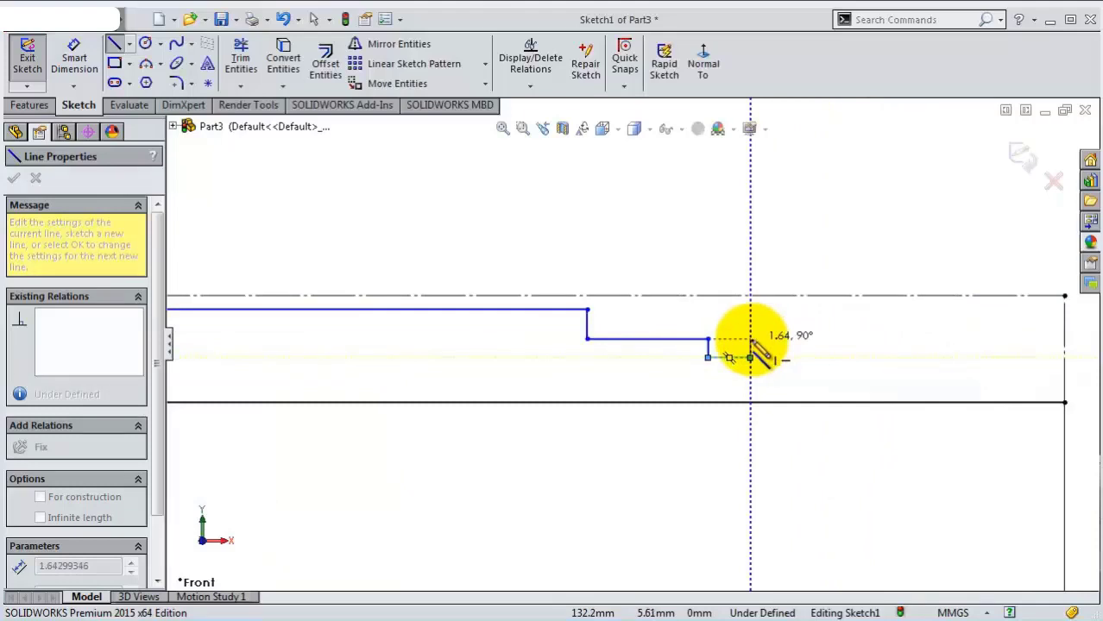
pyautogui.click(750, 340)
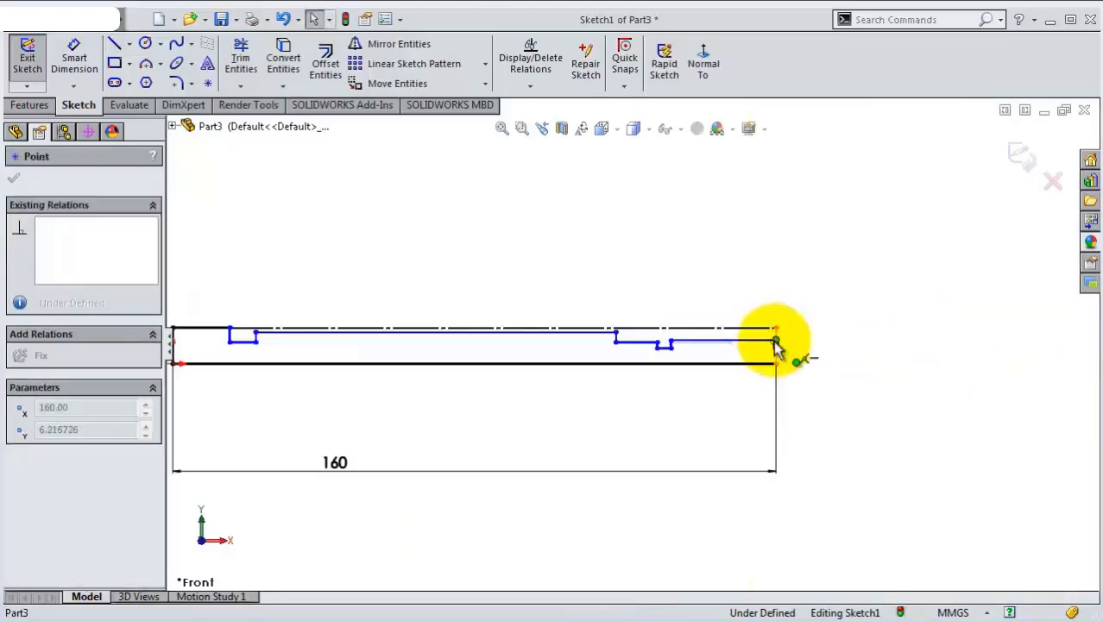
# Dimension the notch's bottom line 6.35 mm above the shaft's bottom edge.
pyautogui.click(776, 341)
pyautogui.scroll(2, 583, 362)
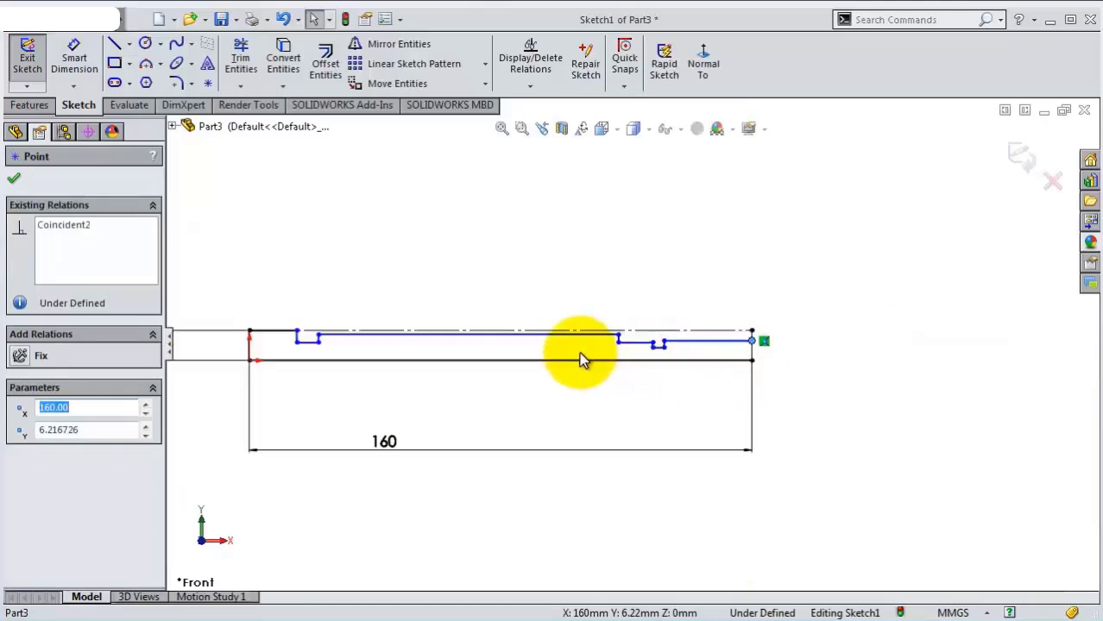
pyautogui.scroll(-5, 365, 358)
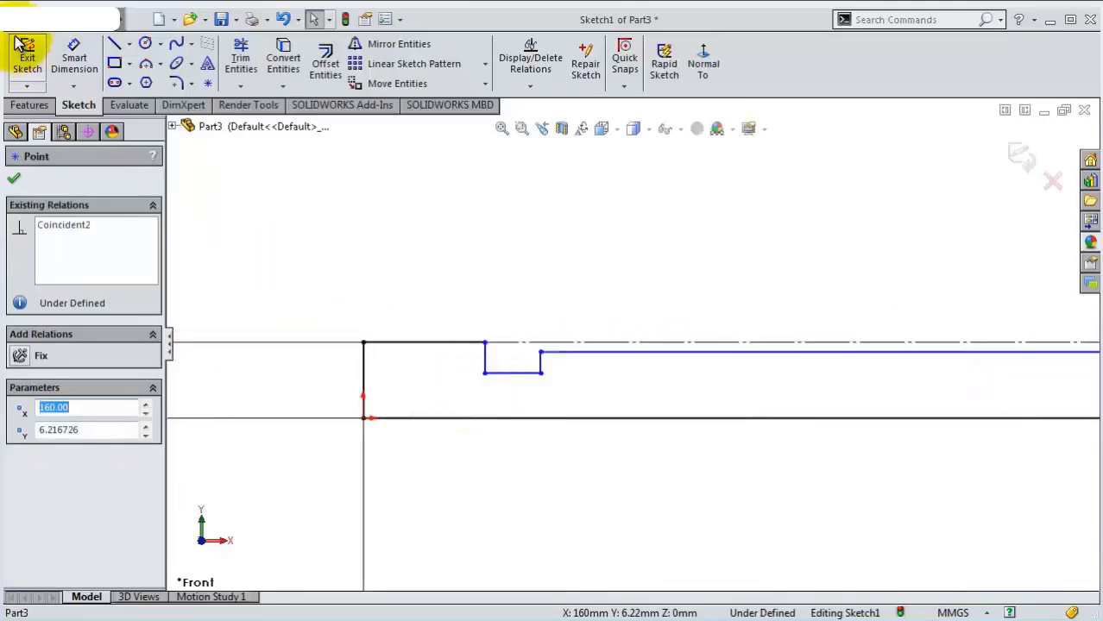
pyautogui.click(76, 52)
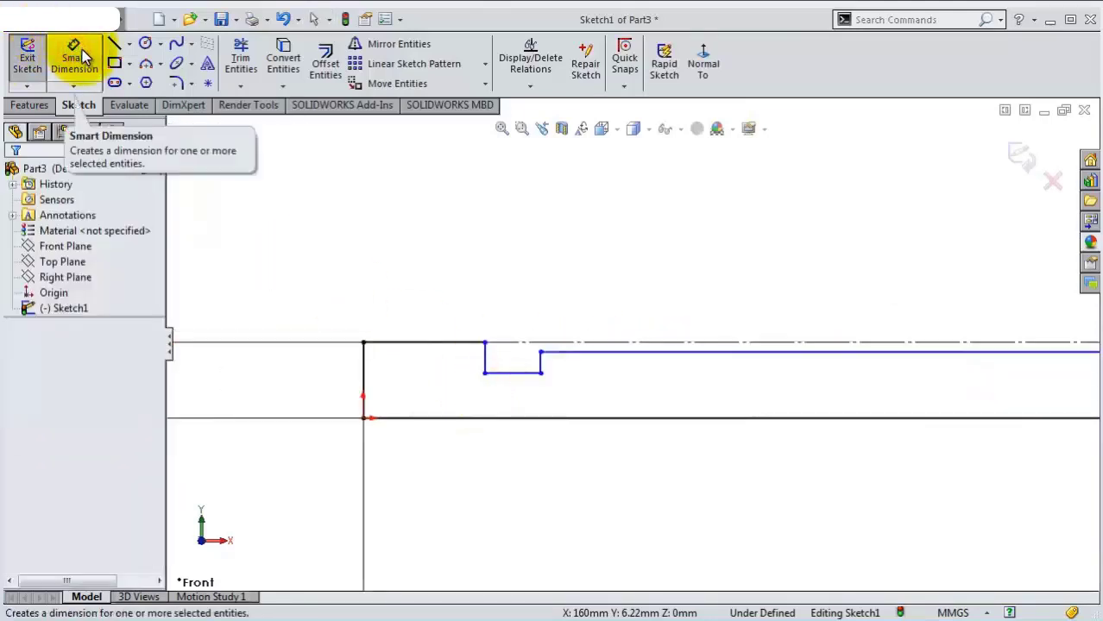
pyautogui.click(523, 372)
pyautogui.click(511, 419)
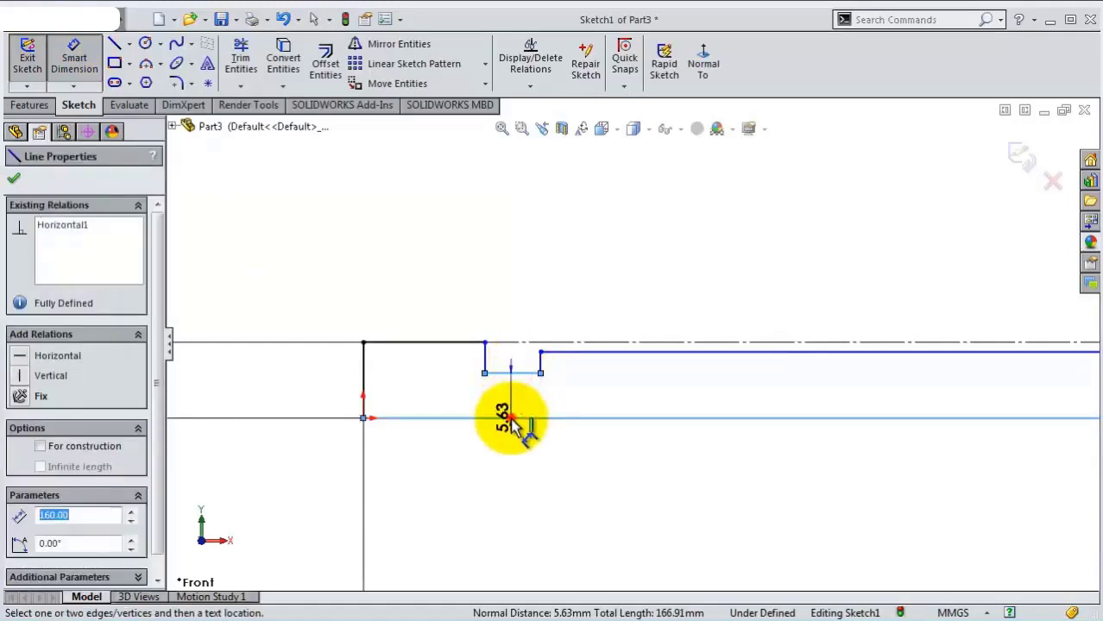
pyautogui.click(421, 395)
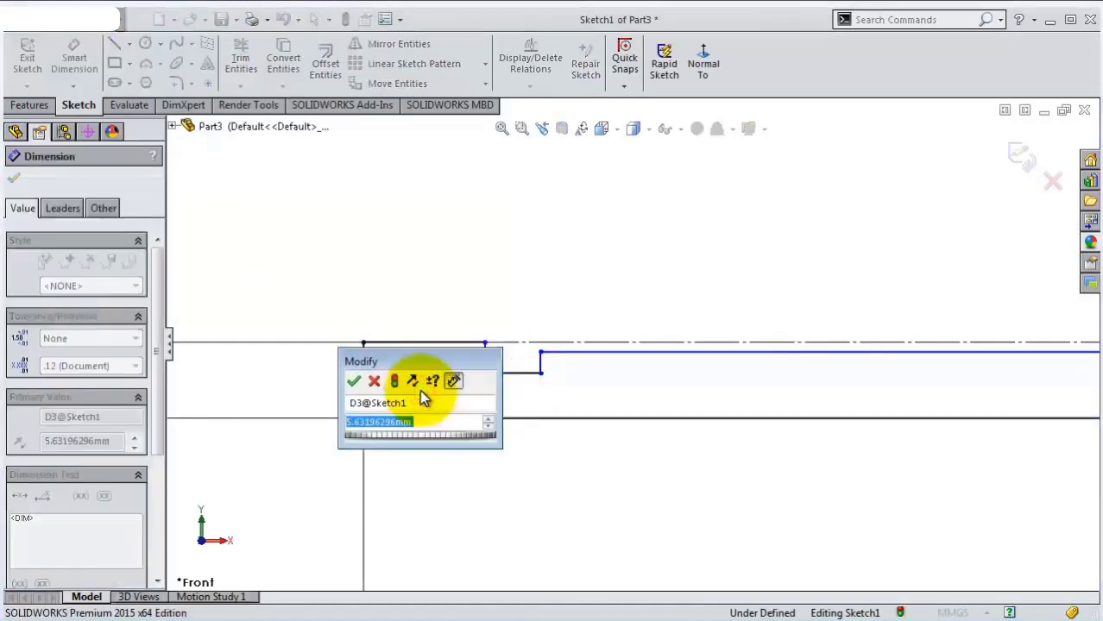
pyautogui.write('6.35')
pyautogui.press('Return')
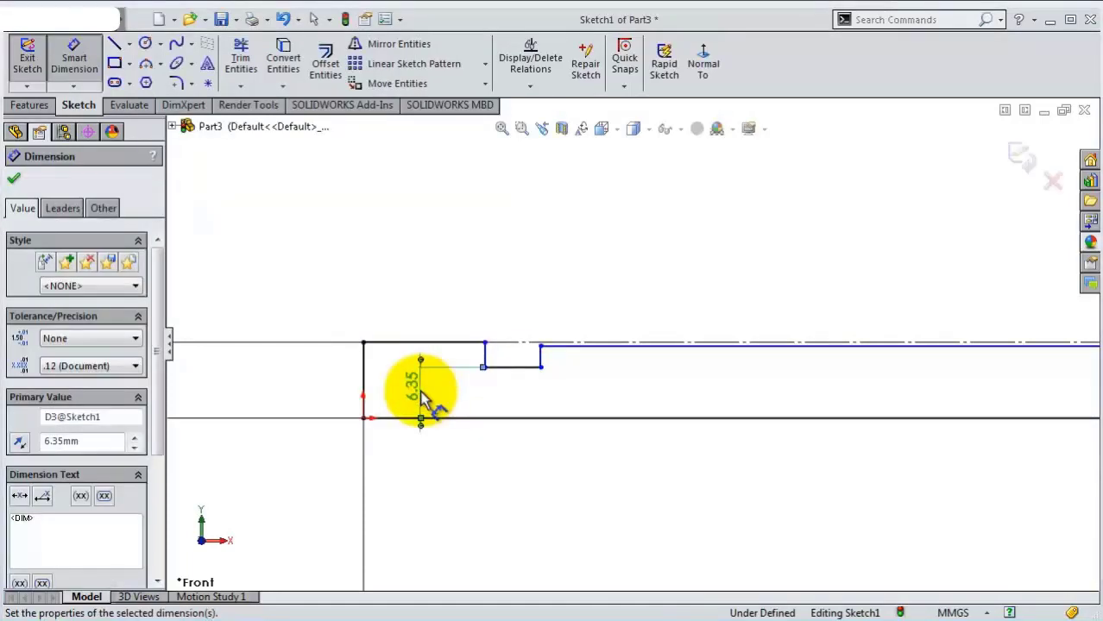
# Set the notch's step width to 6.35 mm.
pyautogui.click(525, 366)
pyautogui.click(522, 290)
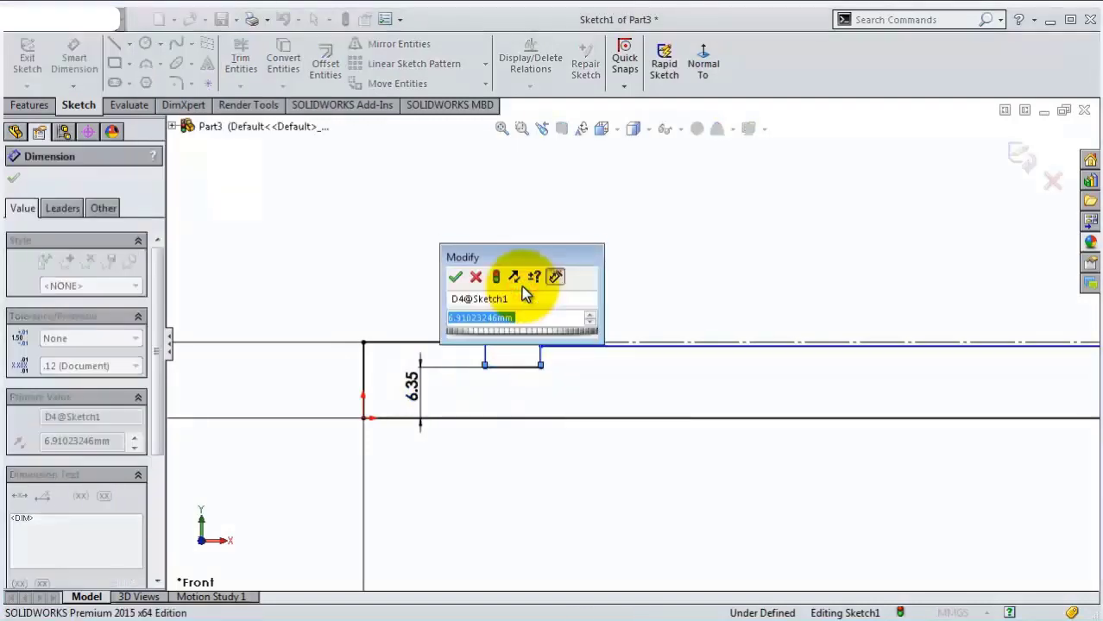
pyautogui.write('6.35')
pyautogui.press('Return')
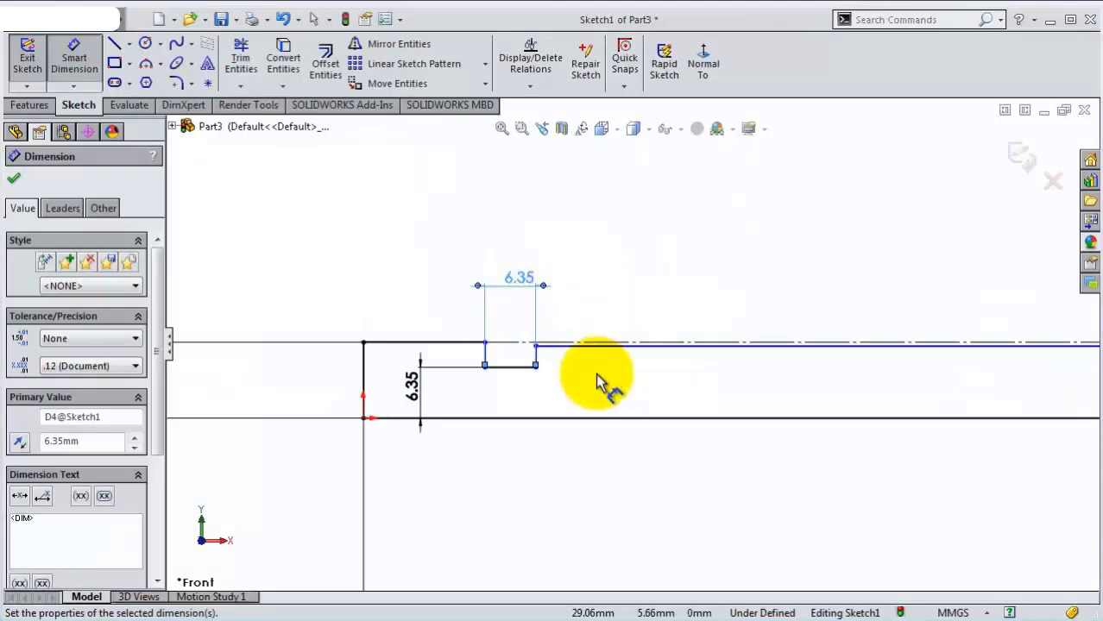
pyautogui.press('Escape')
pyautogui.scroll(2, 604, 380)
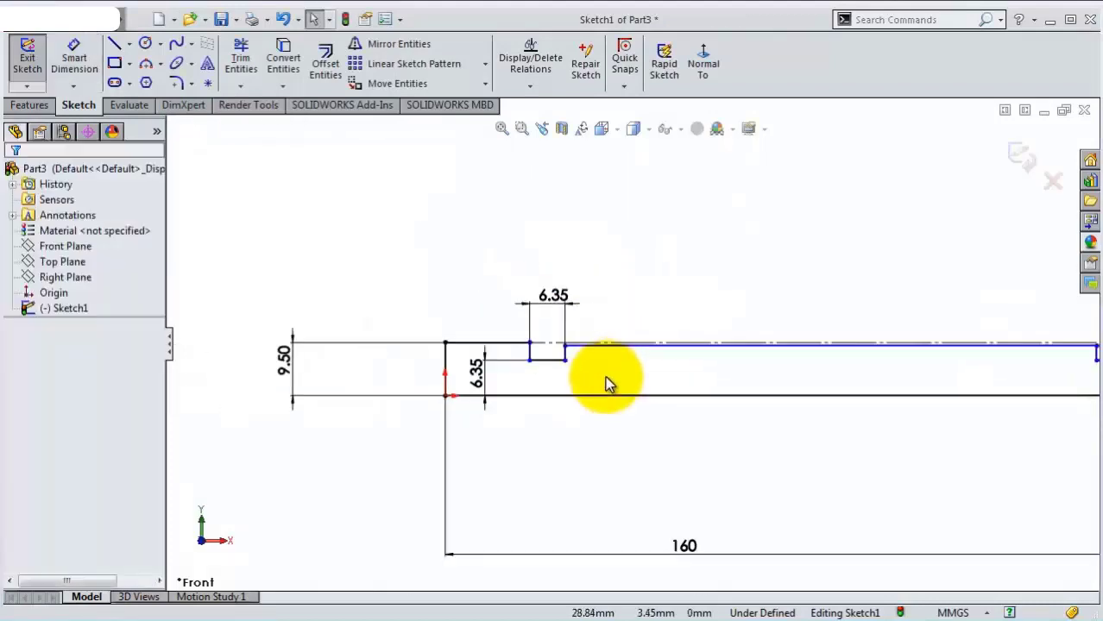
pyautogui.scroll(2, 664, 381)
pyautogui.scroll(-4, 981, 423)
# Draw a vertical line closing the profile's right end.
pyautogui.press('l')
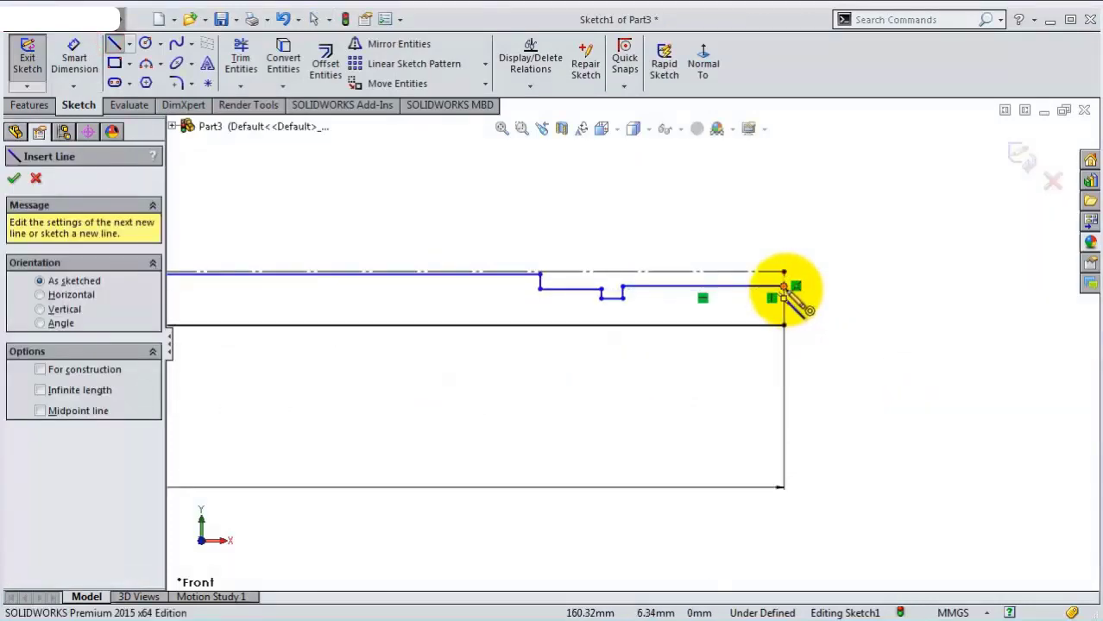
pyautogui.click(784, 285)
pyautogui.click(784, 325)
pyautogui.press('Escape')
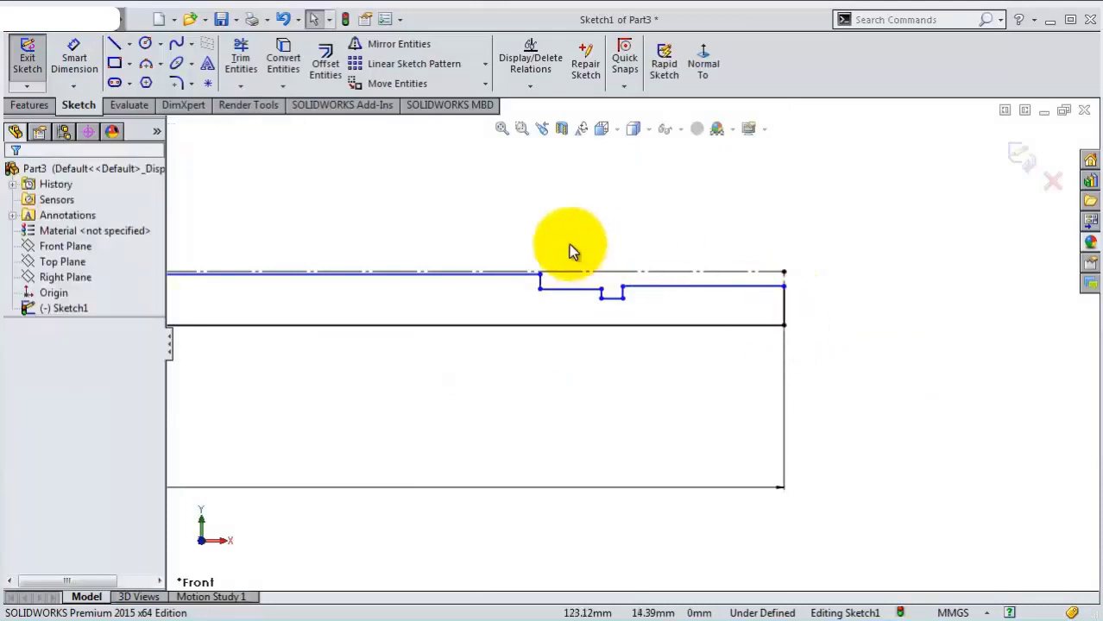
pyautogui.scroll(1, 365, 327)
pyautogui.scroll(-3, 458, 326)
# Make the left step line, right-end short line and right vertical line equal.
pyautogui.click(449, 336)
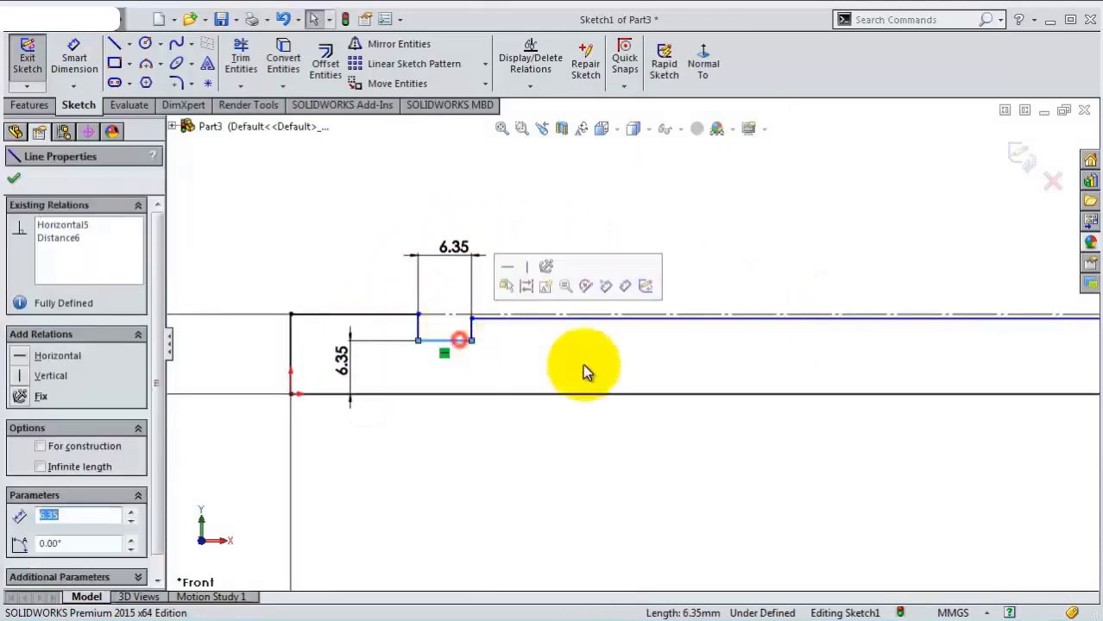
pyautogui.scroll(2, 733, 380)
pyautogui.scroll(2, 984, 375)
pyautogui.scroll(-3, 976, 369)
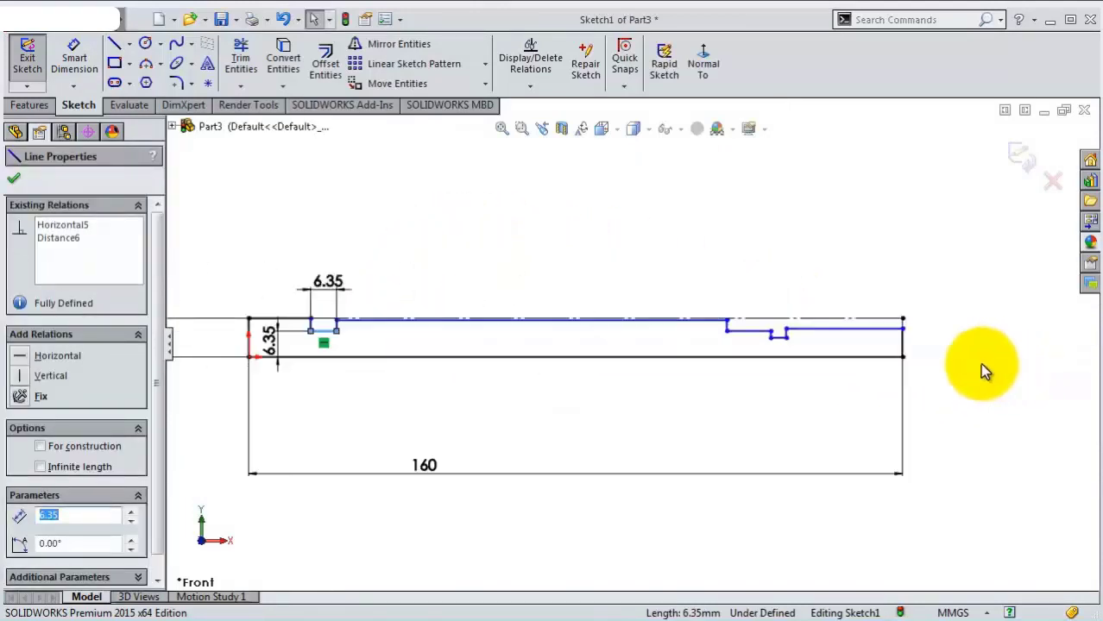
pyautogui.scroll(-1, 915, 366)
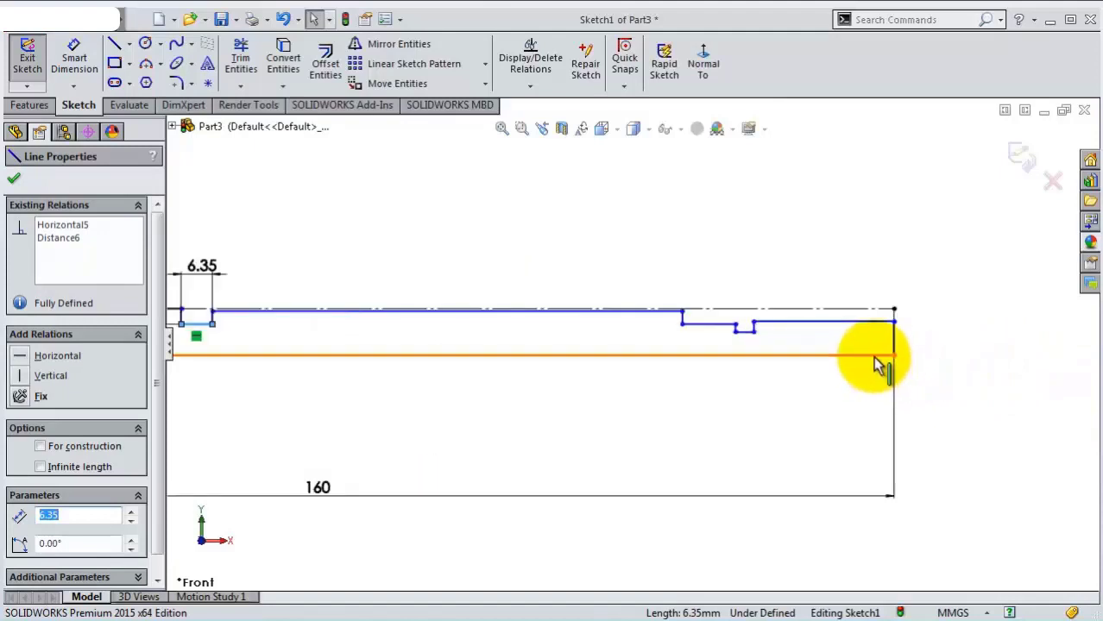
pyautogui.keyDown('ctrl'); pyautogui.click(841, 323); pyautogui.keyUp('ctrl')
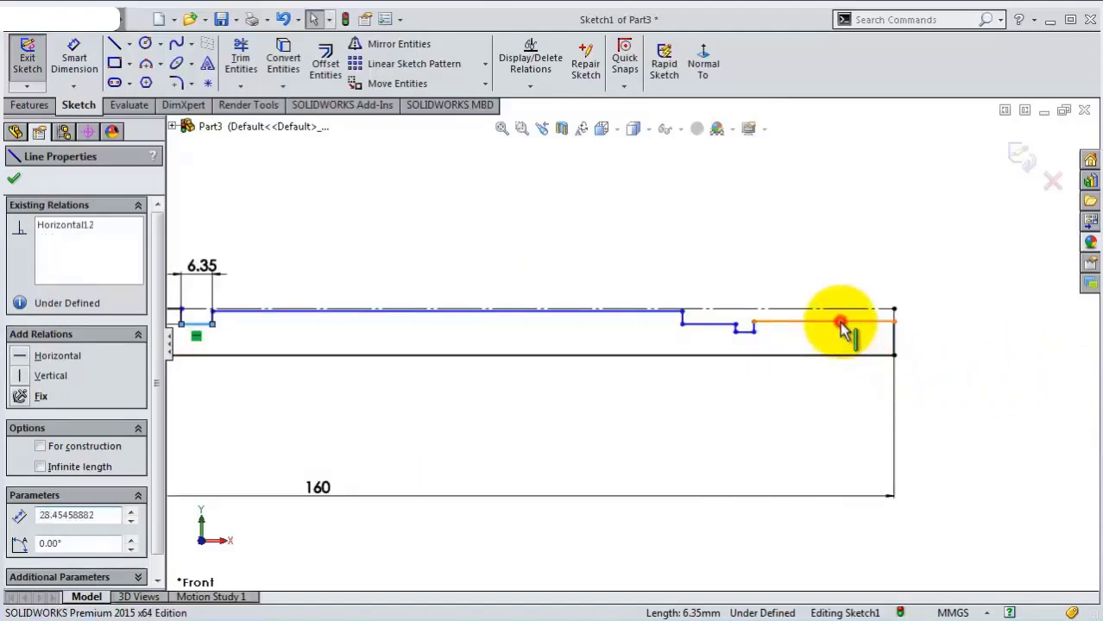
pyautogui.scroll(2, 734, 342)
pyautogui.scroll(-1, 477, 331)
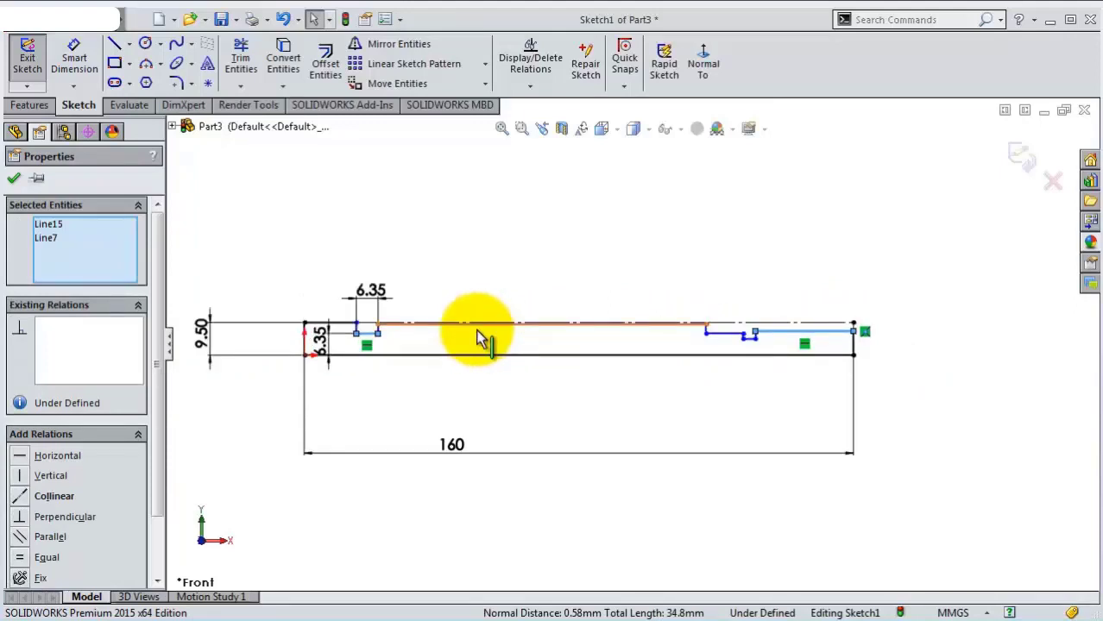
pyautogui.scroll(-1, 824, 337)
pyautogui.scroll(-1, 829, 345)
pyautogui.scroll(-1, 842, 367)
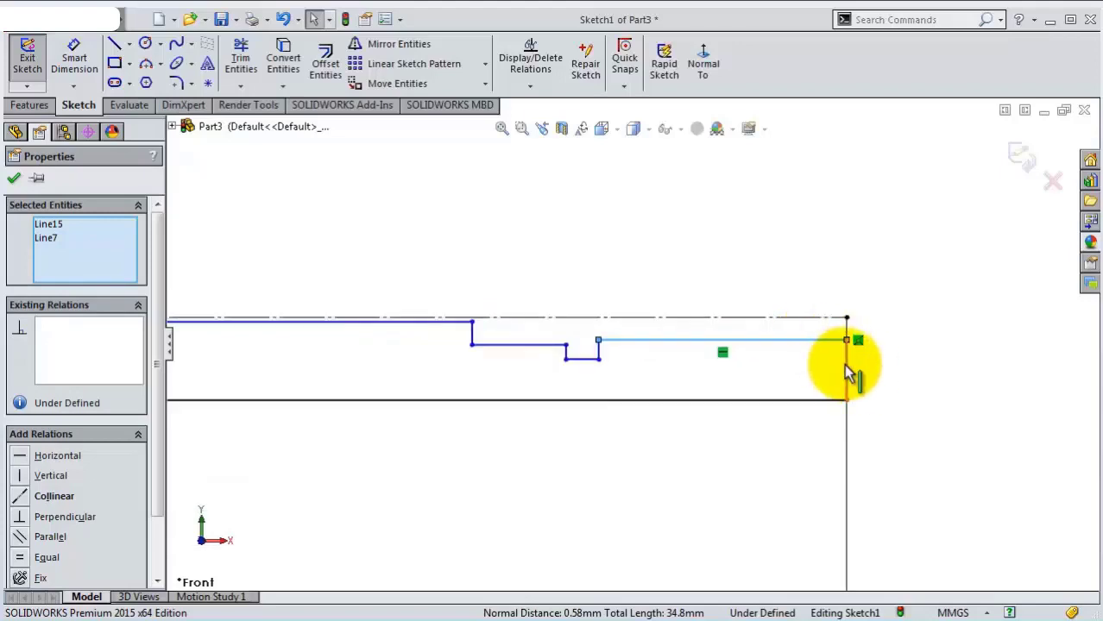
pyautogui.keyDown('ctrl'); pyautogui.click(846, 369); pyautogui.keyUp('ctrl')
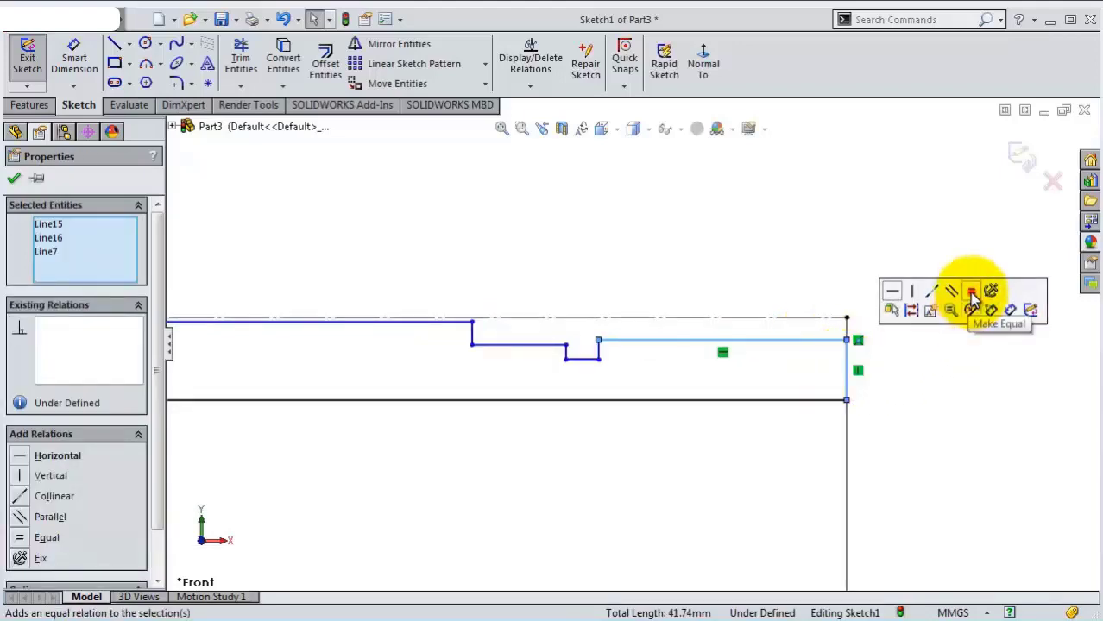
pyautogui.click(973, 294)
pyautogui.click(739, 263)
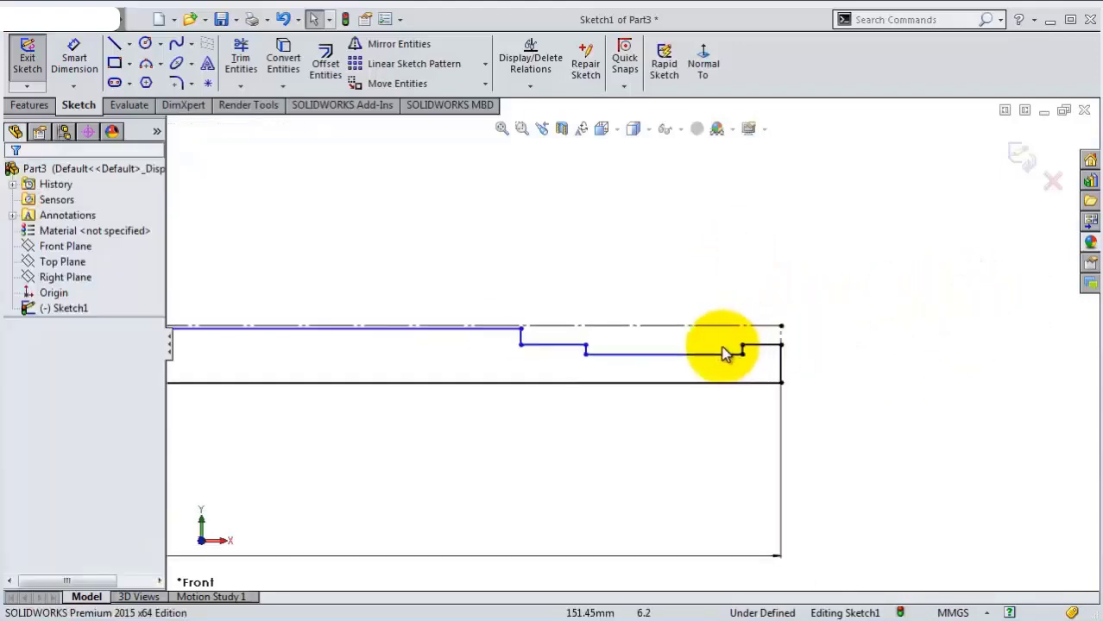
pyautogui.scroll(-1, 661, 362)
# Dimension the right-end groove line to 3.35 mm and the upper thread section to 100 mm.
pyautogui.press('s')
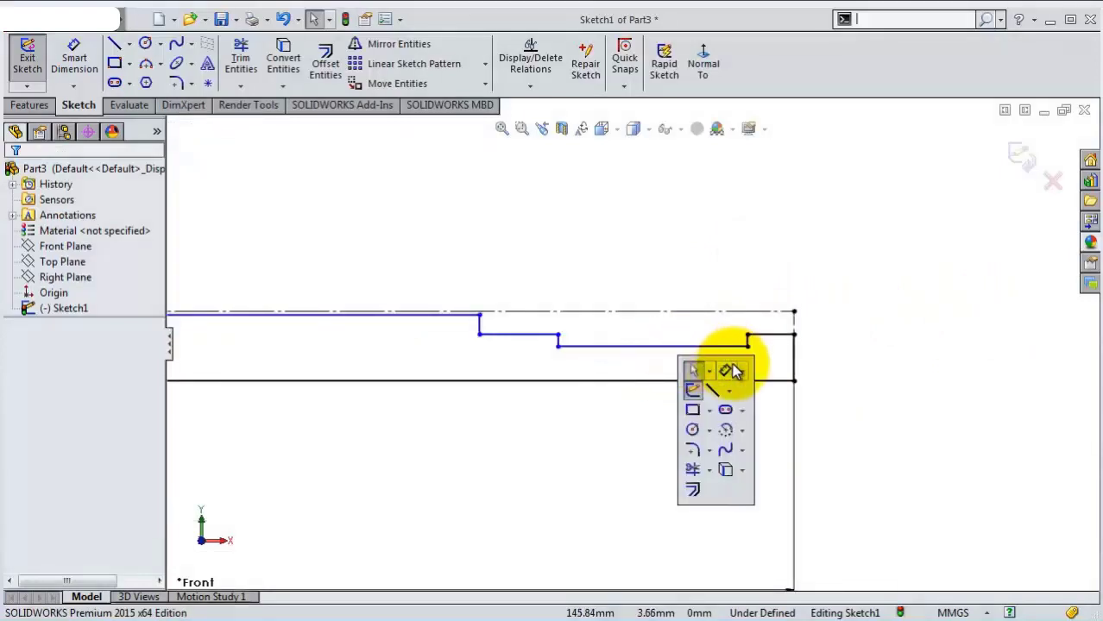
pyautogui.click(732, 371)
pyautogui.click(728, 347)
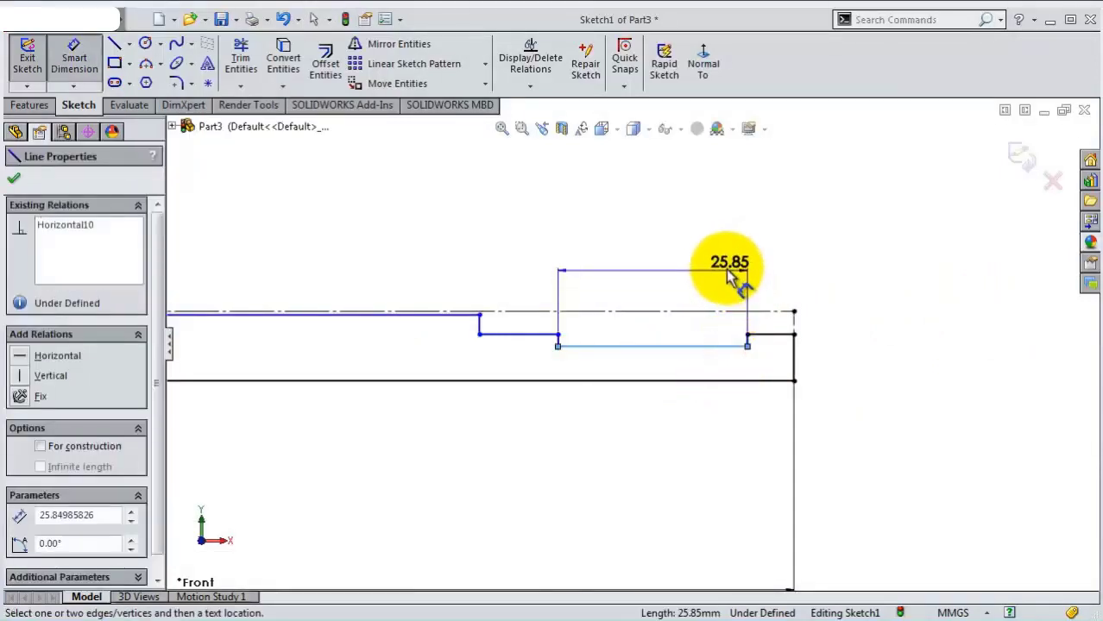
pyautogui.click(728, 275)
pyautogui.write('3.35')
pyautogui.press('Return')
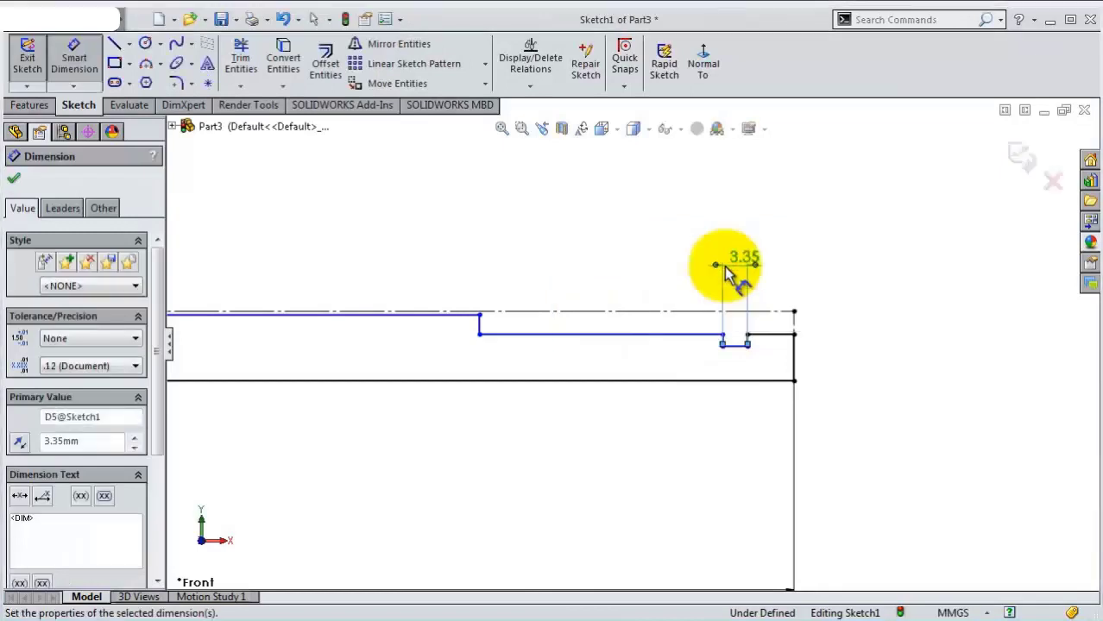
pyautogui.scroll(2, 436, 327)
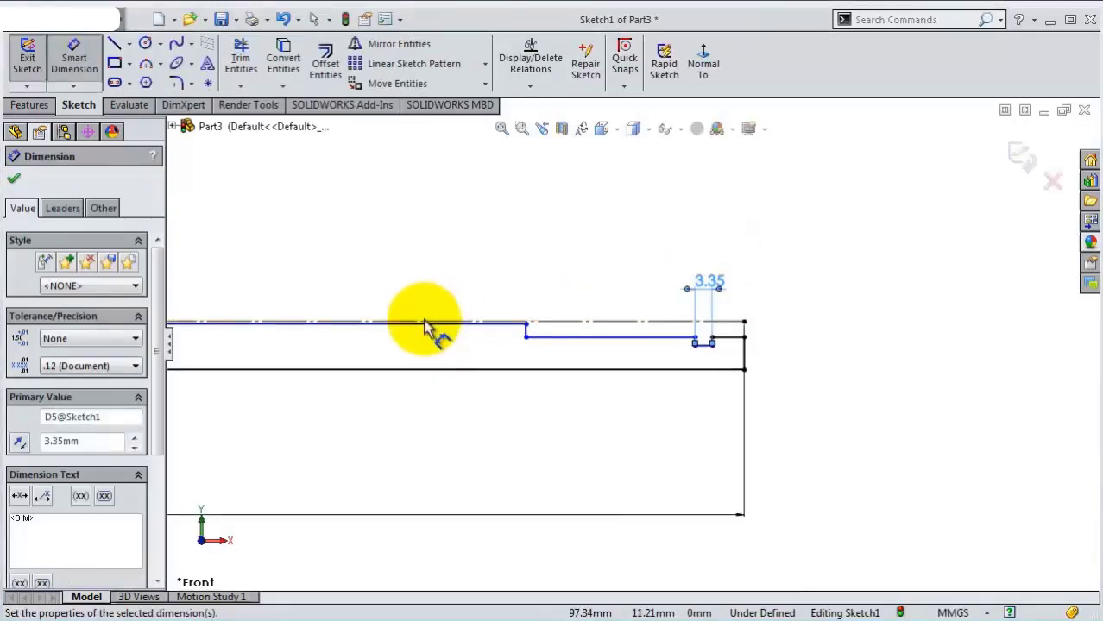
pyautogui.click(418, 322)
pyautogui.click(431, 286)
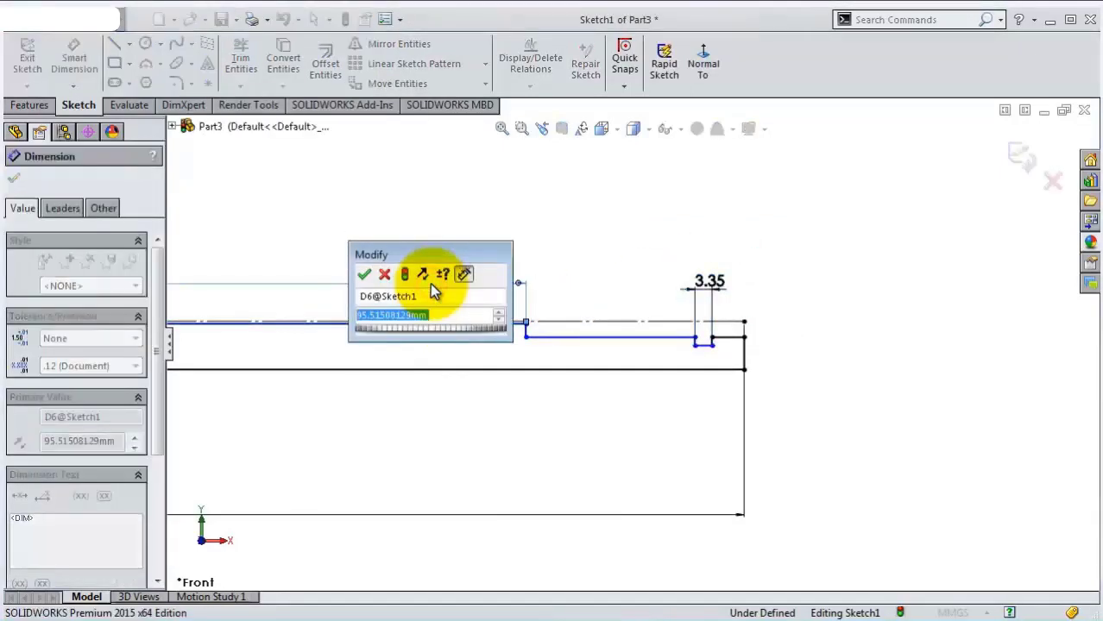
pyautogui.write('100')
pyautogui.press('Return')
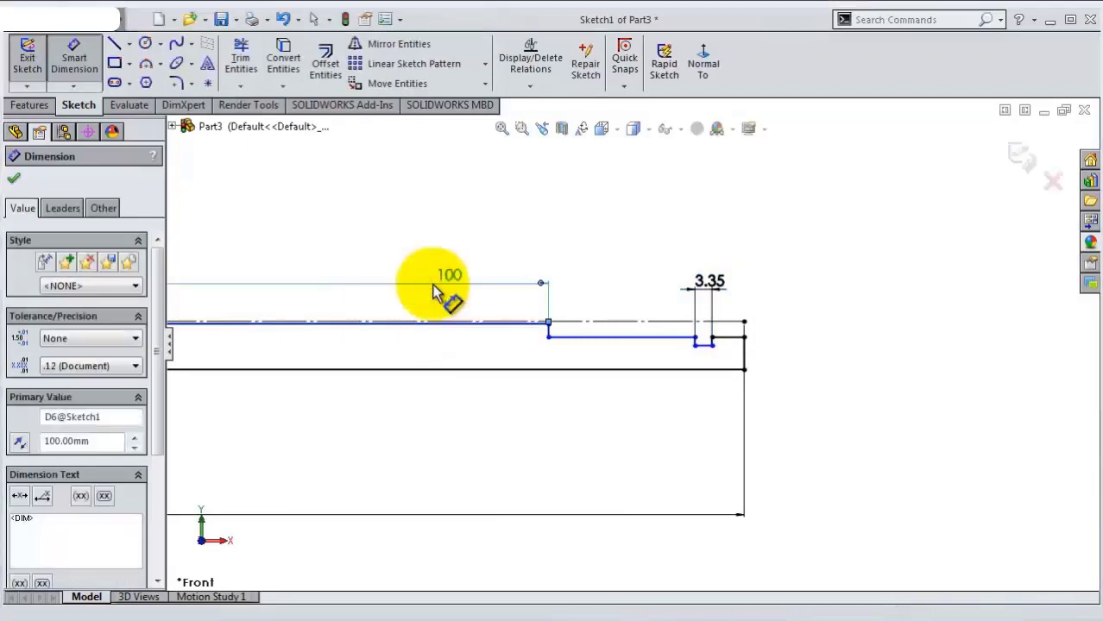
# Dimension the small vertical step near the left end to 1.60 mm.
pyautogui.press('f')
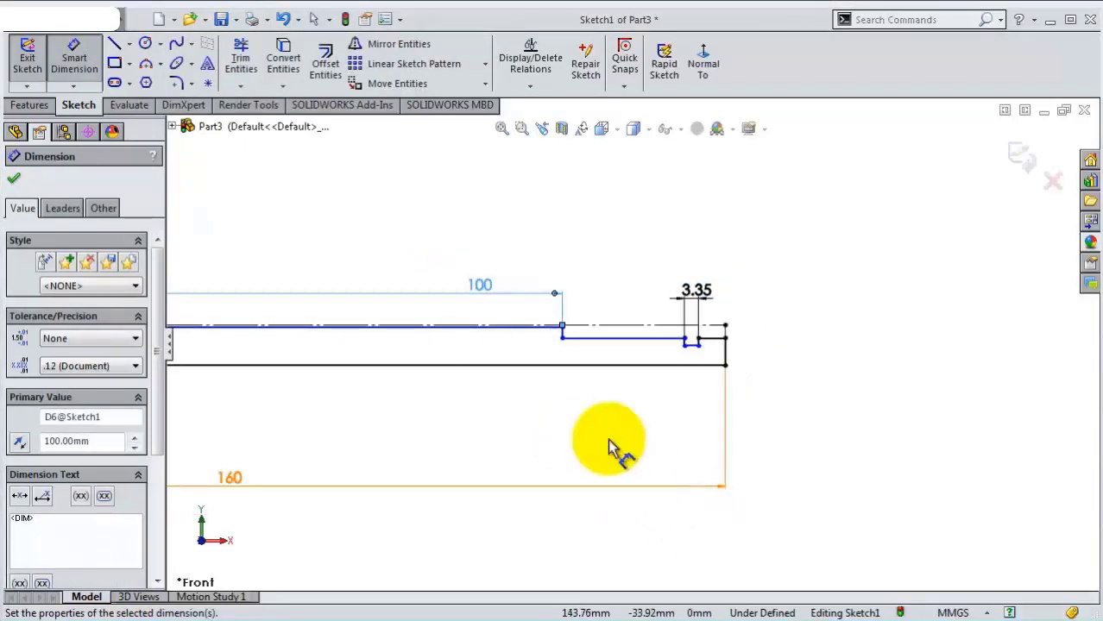
pyautogui.scroll(-1, 509, 363)
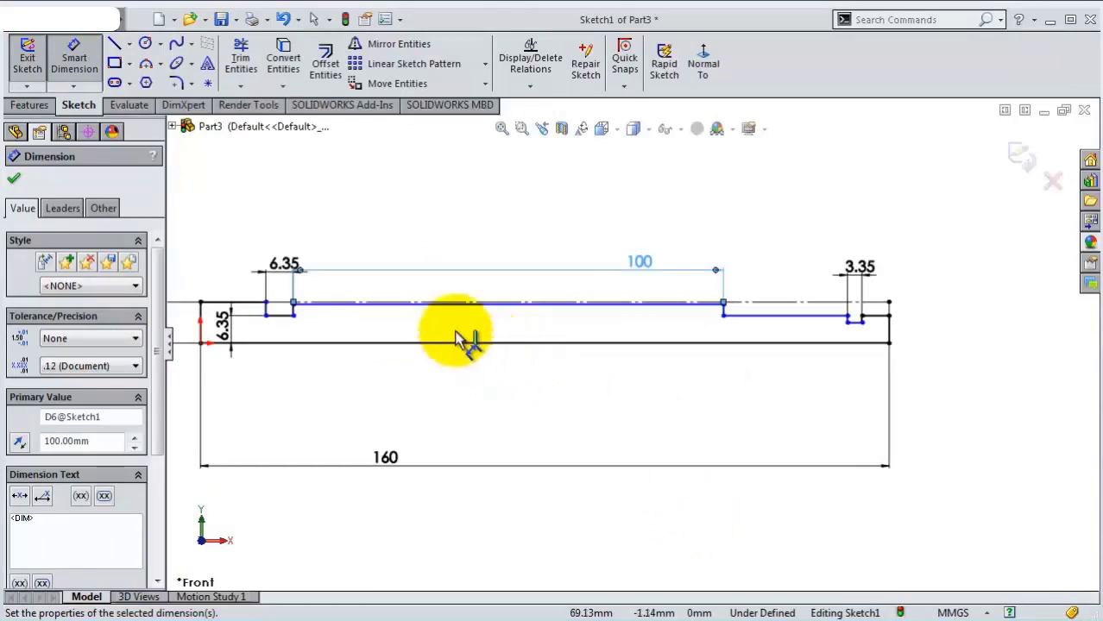
pyautogui.scroll(-2, 405, 332)
pyautogui.scroll(-1, 345, 332)
pyautogui.scroll(-1, 324, 325)
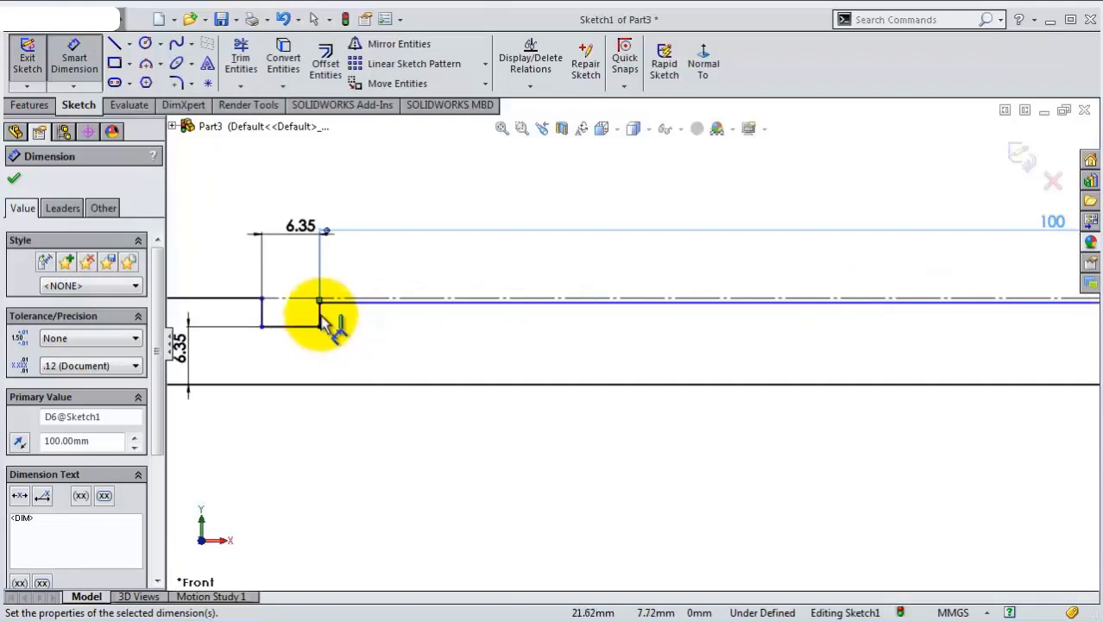
pyautogui.click(321, 321)
pyautogui.click(327, 316)
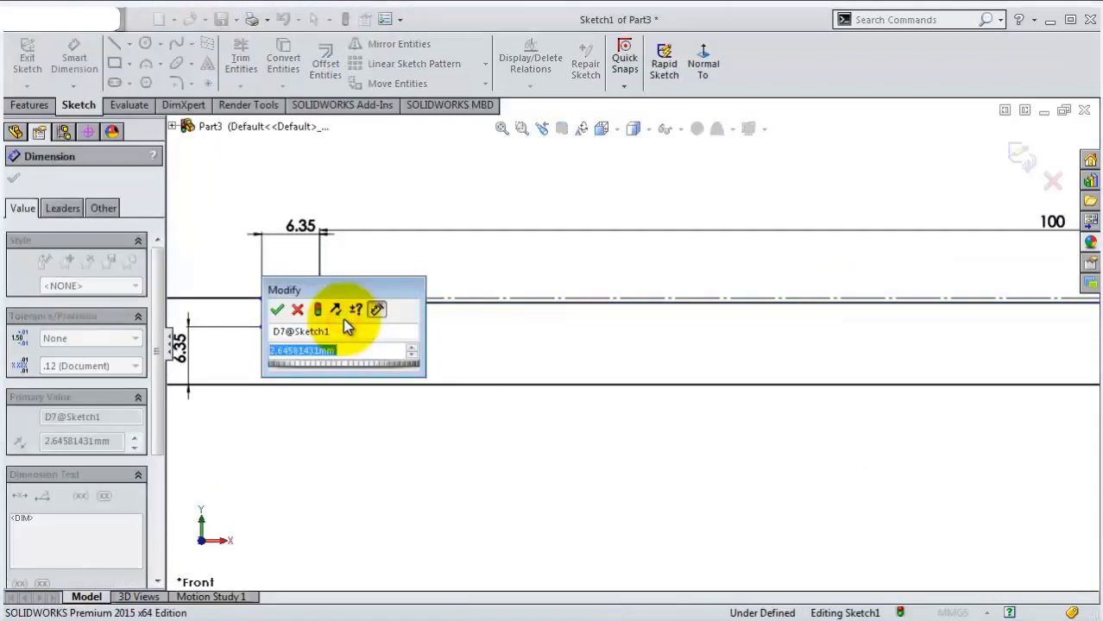
pyautogui.write('1.6')
pyautogui.press('Return')
# Make the 1.60 mm step line, thread-end step line and both groove vertical edges equal.
pyautogui.press('Escape')
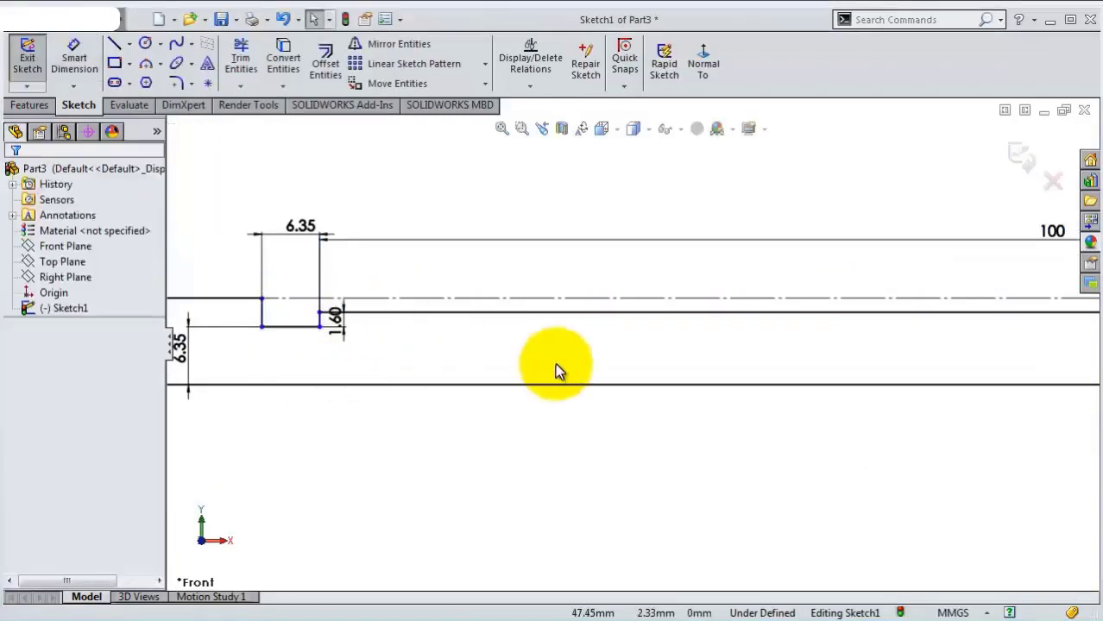
pyautogui.scroll(2, 555, 369)
pyautogui.scroll(-1, 524, 369)
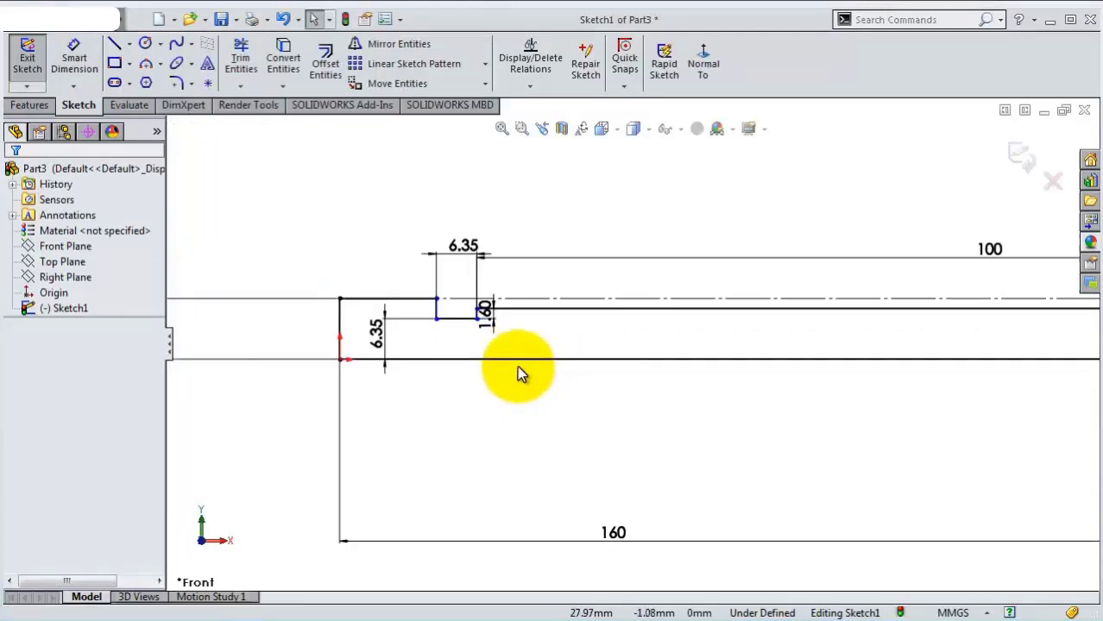
pyautogui.scroll(2, 517, 366)
pyautogui.scroll(-1, 587, 345)
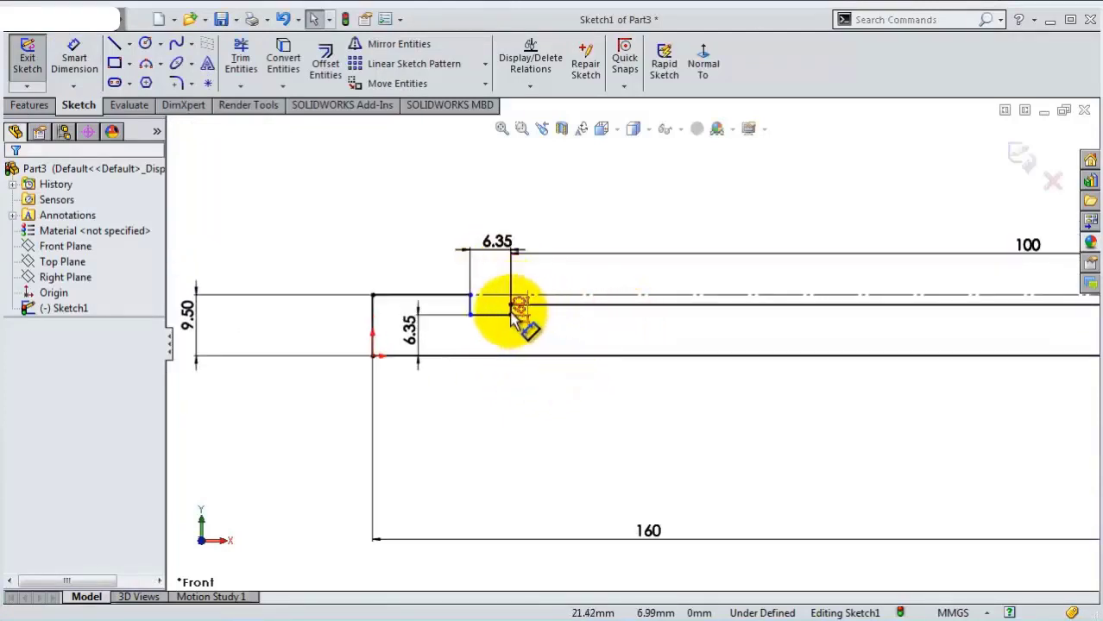
pyautogui.scroll(-3, 518, 315)
pyautogui.scroll(-3, 514, 326)
pyautogui.click(499, 332)
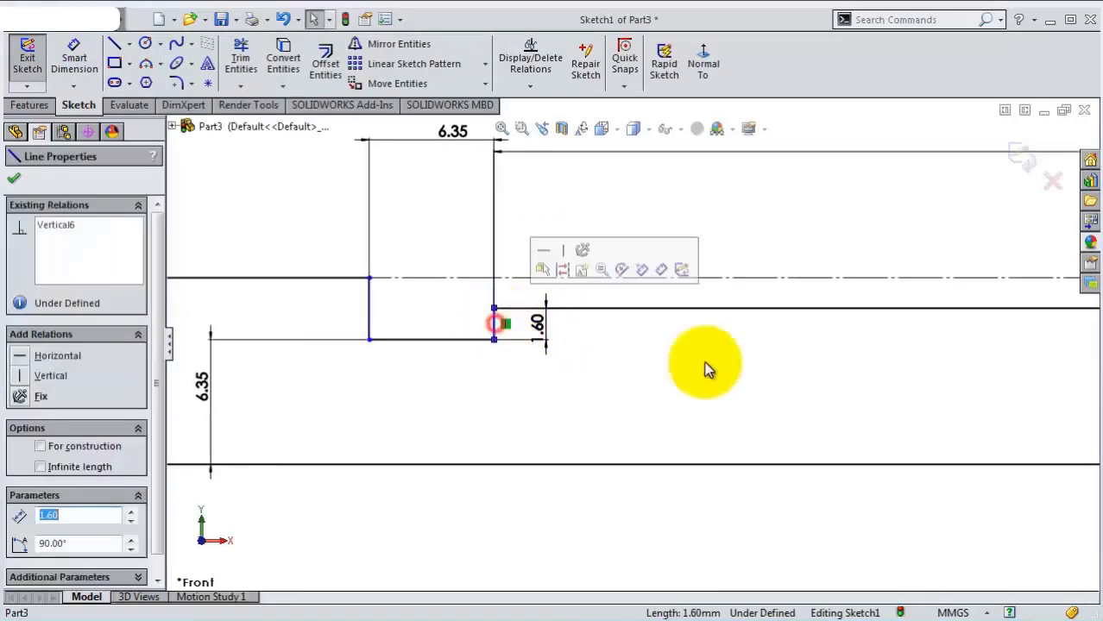
pyautogui.scroll(3, 891, 416)
pyautogui.scroll(1, 903, 411)
pyautogui.scroll(3, 960, 406)
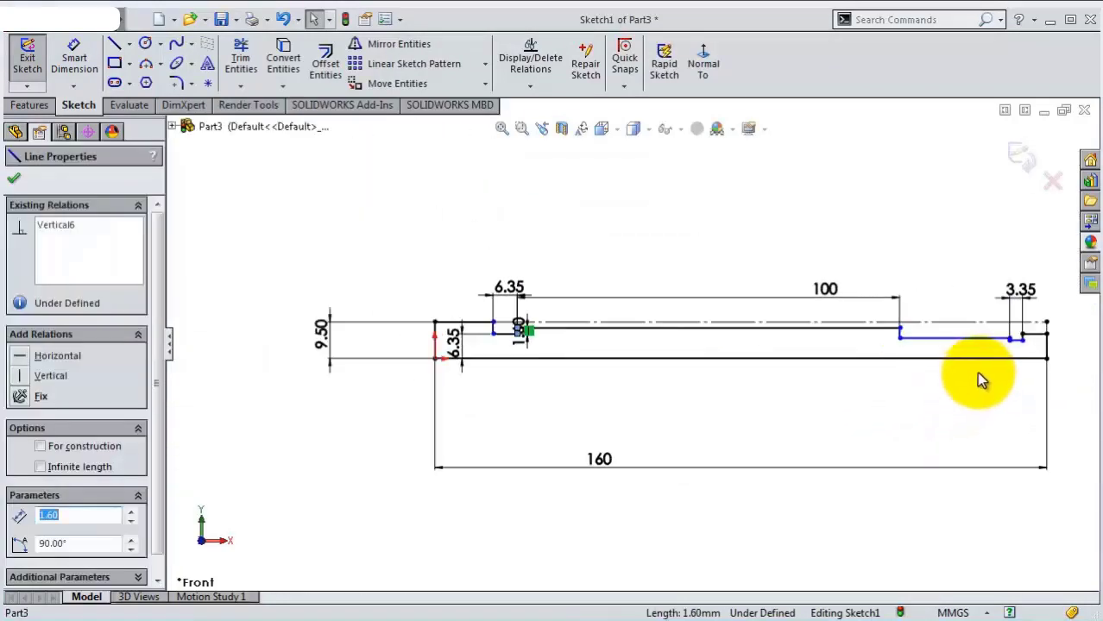
pyautogui.scroll(-2, 982, 371)
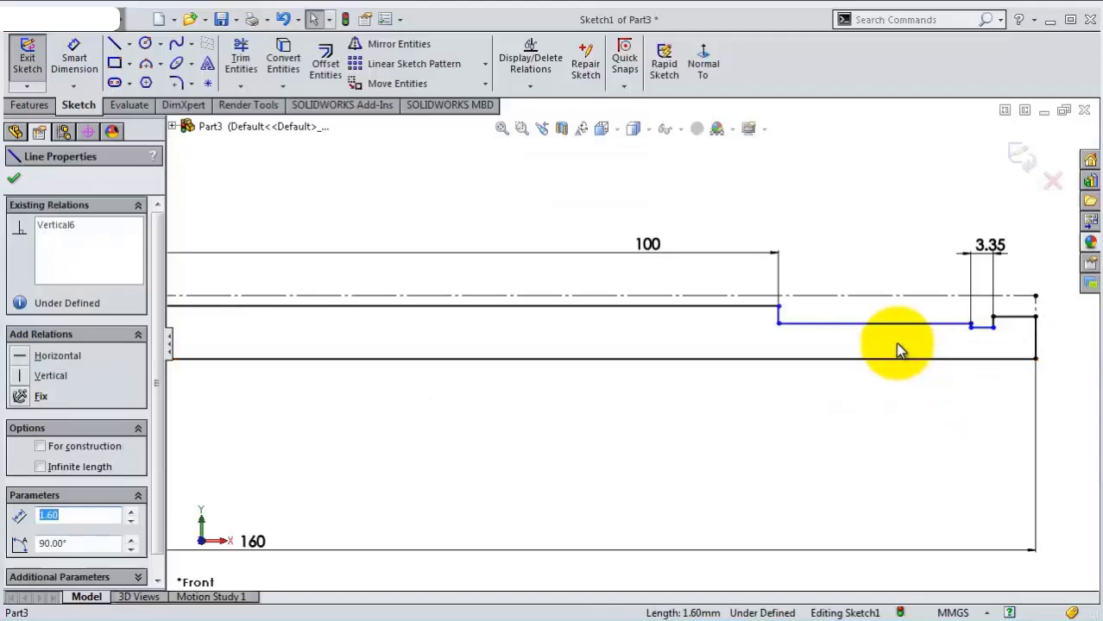
pyautogui.scroll(-2, 800, 321)
pyautogui.keyDown('ctrl'); pyautogui.click(760, 327); pyautogui.keyUp('ctrl')
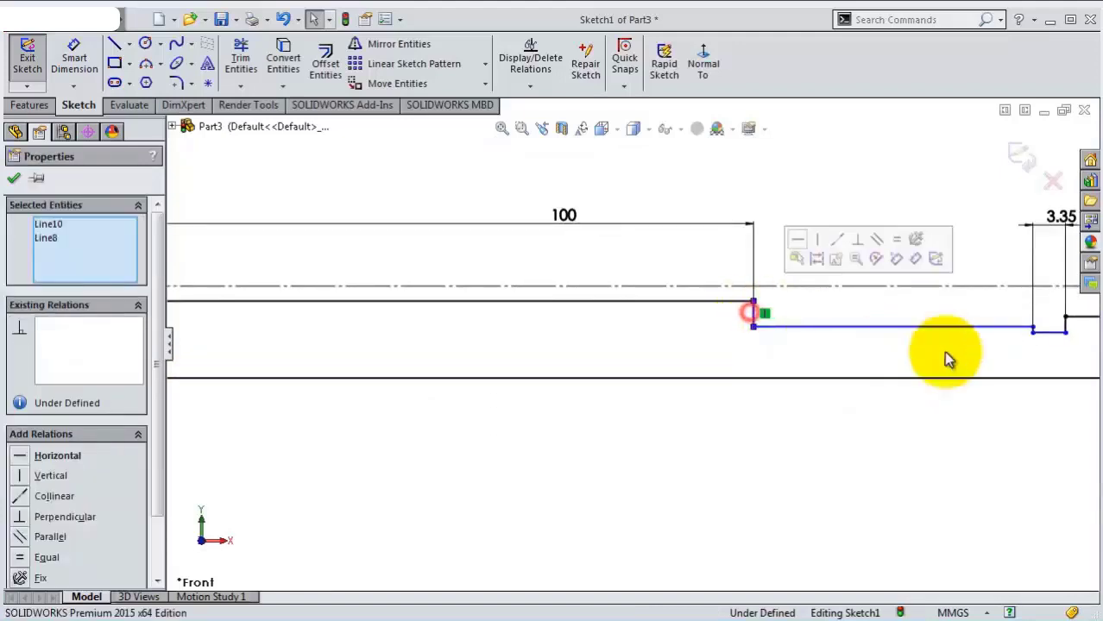
pyautogui.scroll(-2, 996, 354)
pyautogui.scroll(-2, 1025, 361)
pyautogui.scroll(2, 1018, 357)
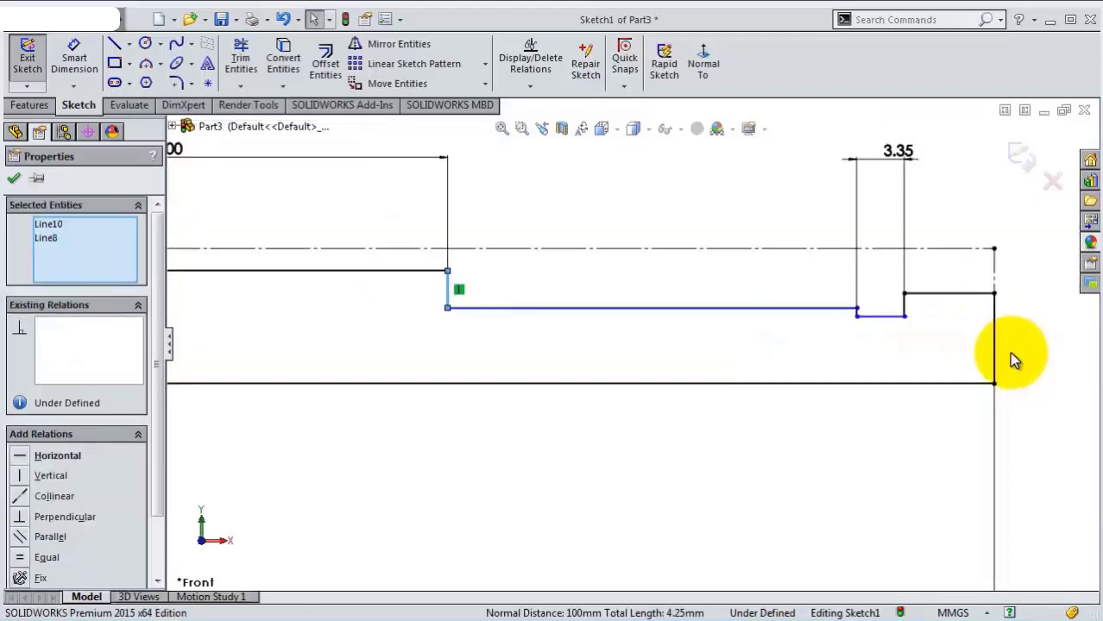
pyautogui.scroll(-2, 915, 323)
pyautogui.scroll(-1, 835, 318)
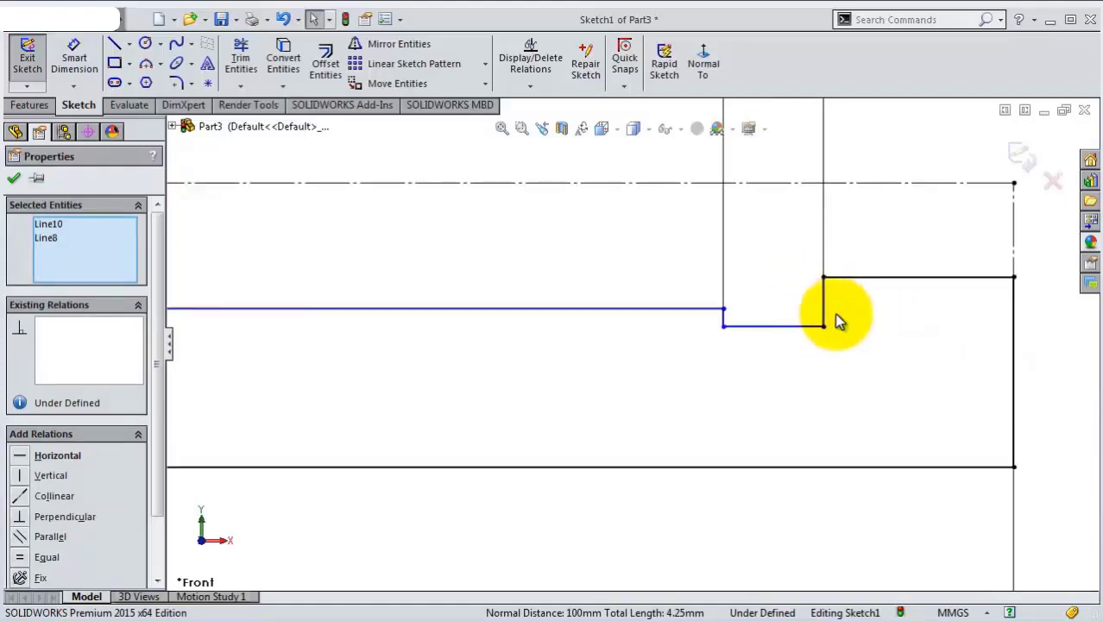
pyautogui.keyDown('ctrl'); pyautogui.click(824, 315); pyautogui.keyUp('ctrl')
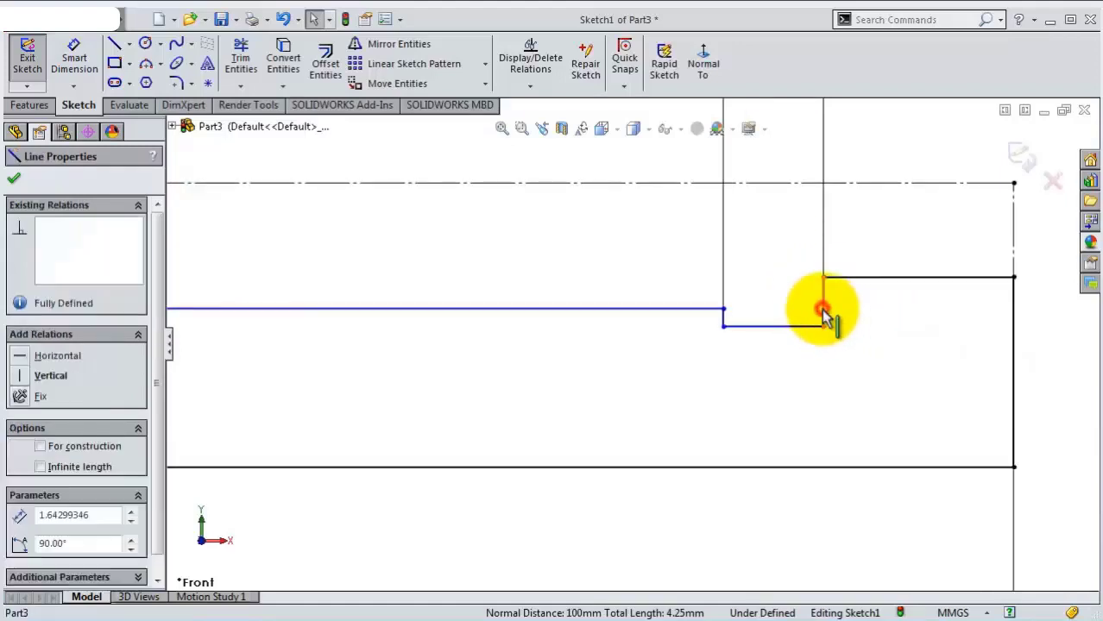
pyautogui.scroll(-1, 790, 313)
pyautogui.scroll(-3, 791, 316)
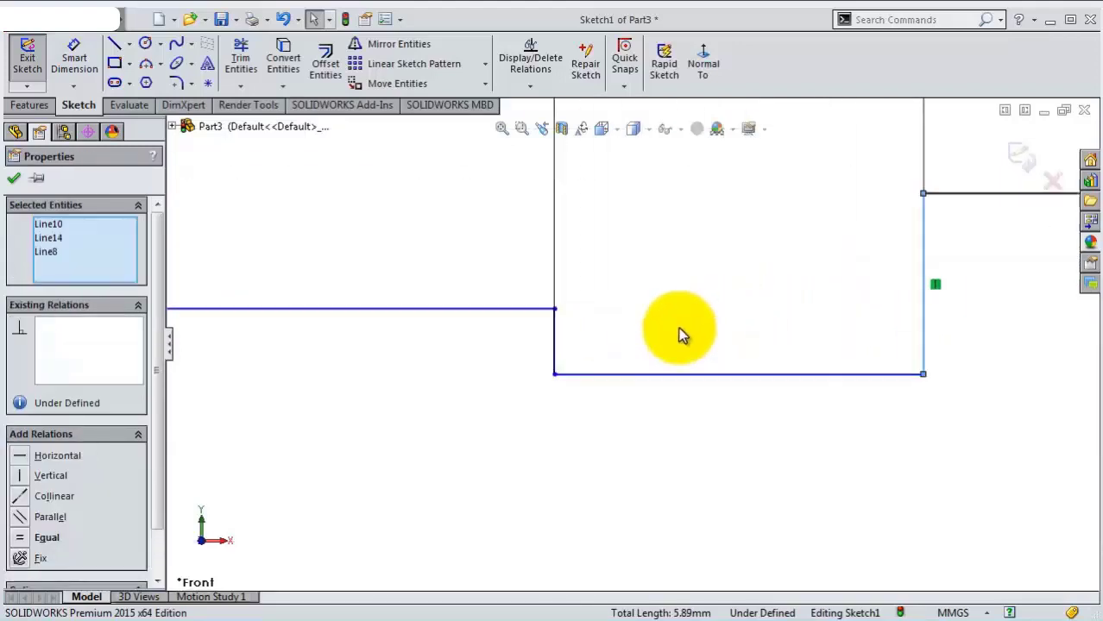
pyautogui.keyDown('ctrl'); pyautogui.click(557, 331); pyautogui.keyUp('ctrl')
pyautogui.click(676, 259)
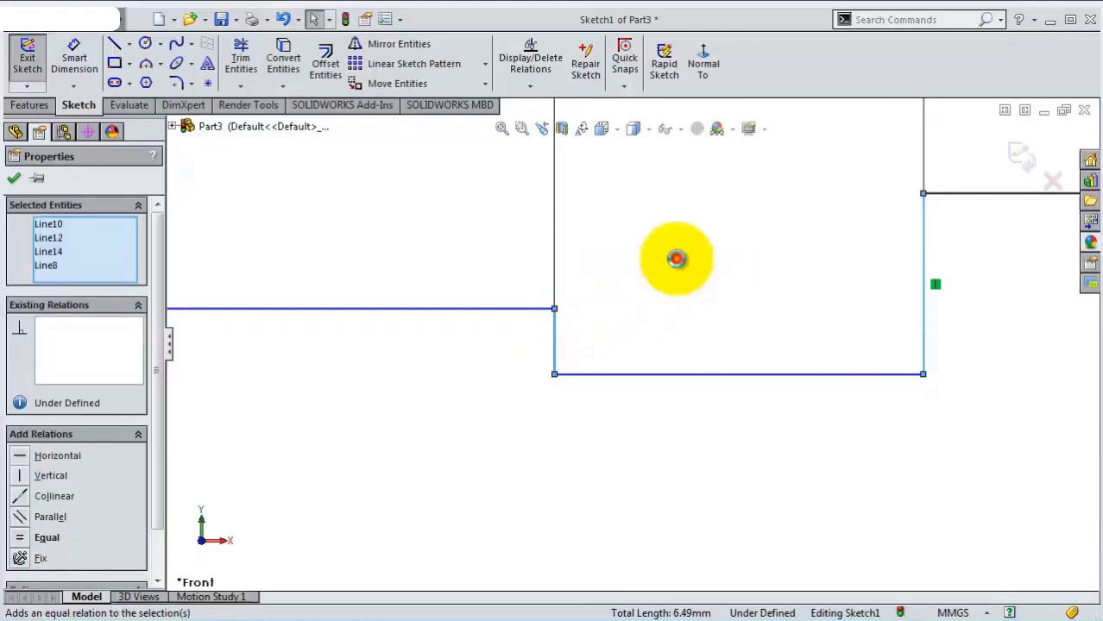
pyautogui.scroll(1, 739, 278)
pyautogui.scroll(2, 726, 273)
pyautogui.scroll(2, 725, 269)
pyautogui.click(584, 387)
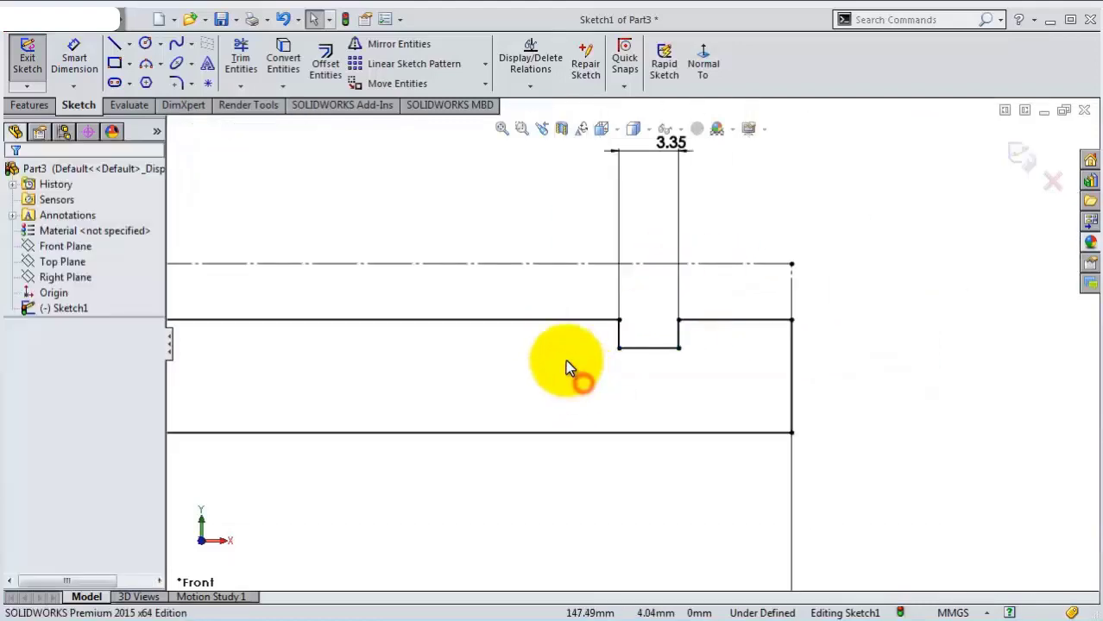
pyautogui.scroll(1, 565, 363)
pyautogui.scroll(2, 484, 354)
pyautogui.scroll(1, 389, 347)
pyautogui.scroll(-1, 389, 347)
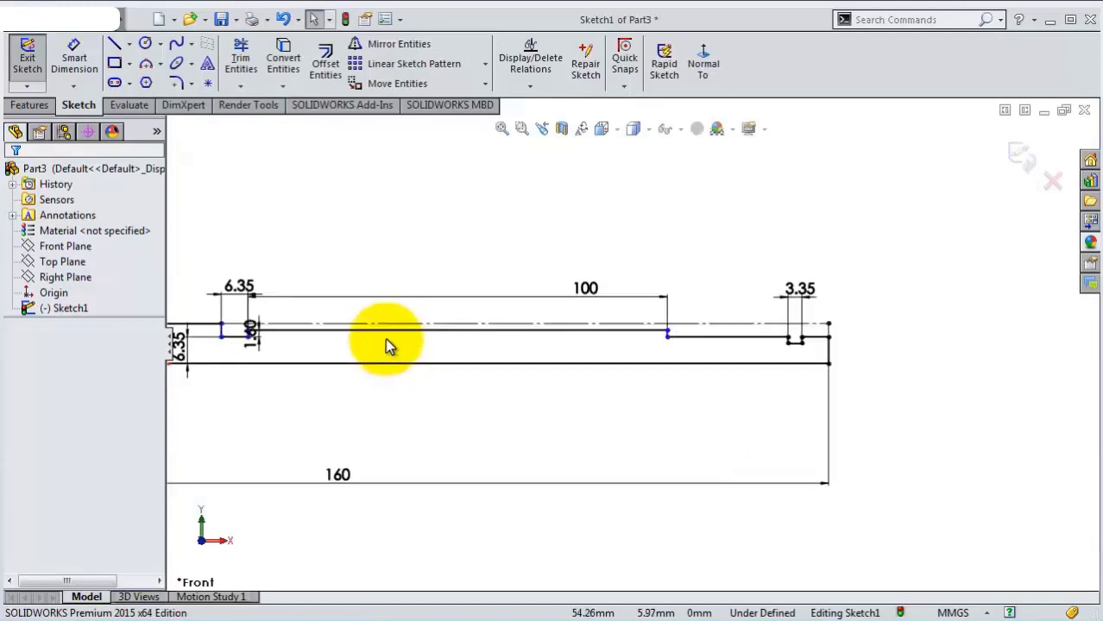
pyautogui.scroll(-2, 390, 345)
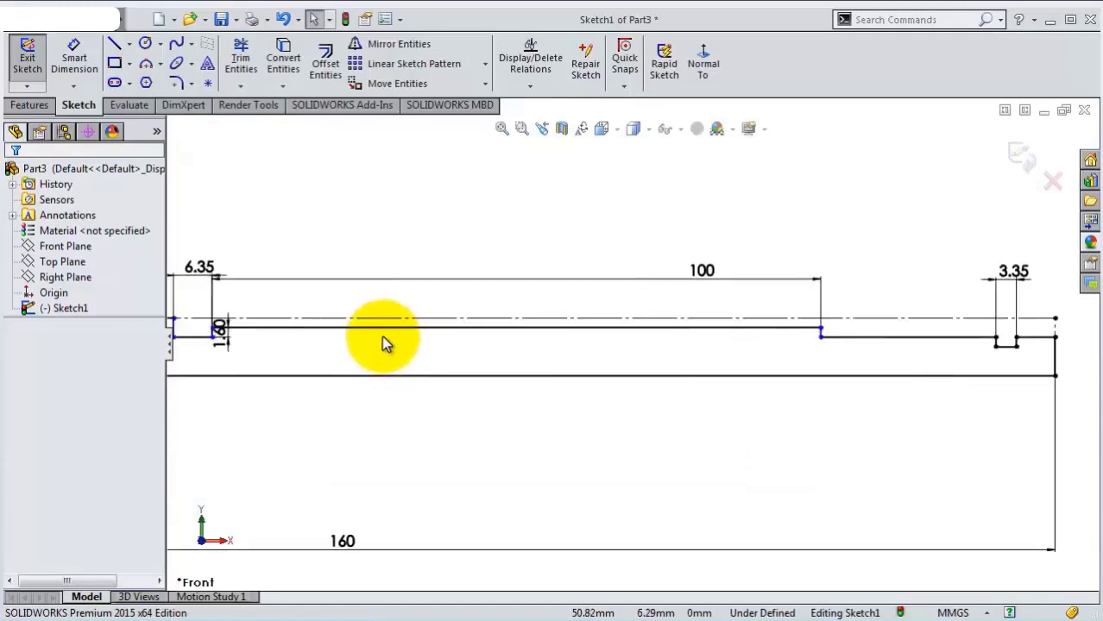
pyautogui.scroll(1, 382, 336)
pyautogui.scroll(-1, 324, 316)
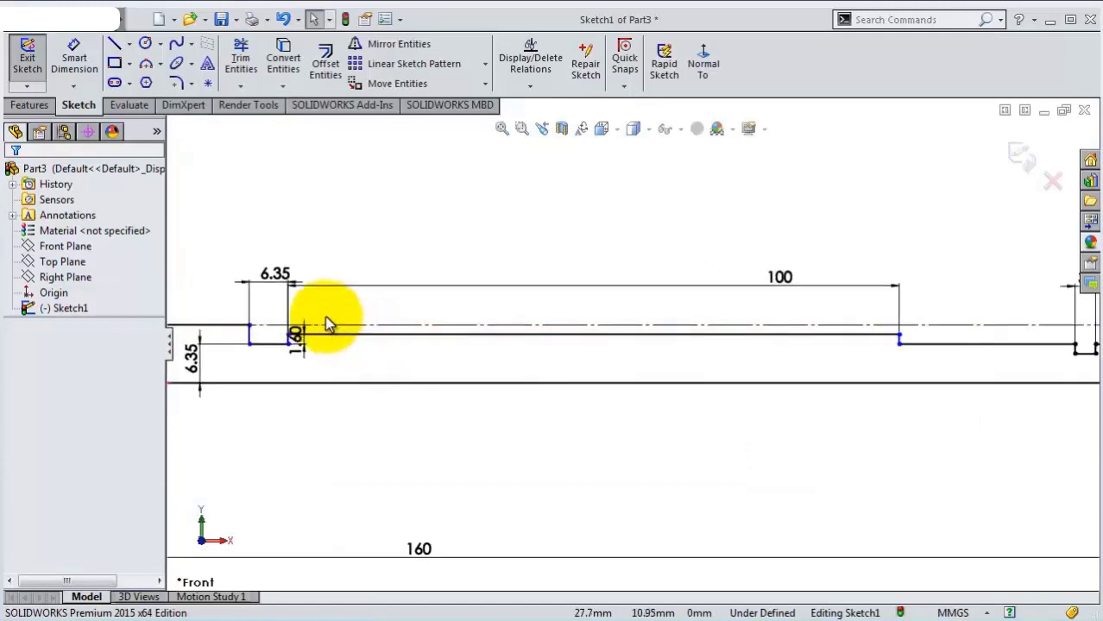
# Dimension the left section's top line to 20.65 mm, fully defining Sketch1.
pyautogui.click(74, 59)
pyautogui.click(404, 383)
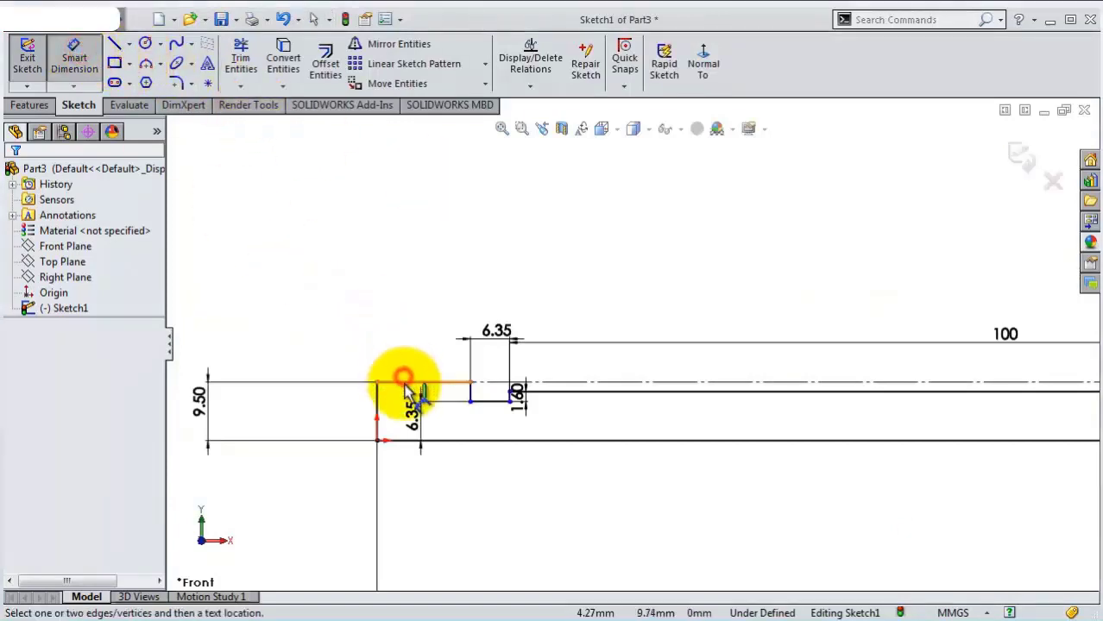
pyautogui.click(401, 339)
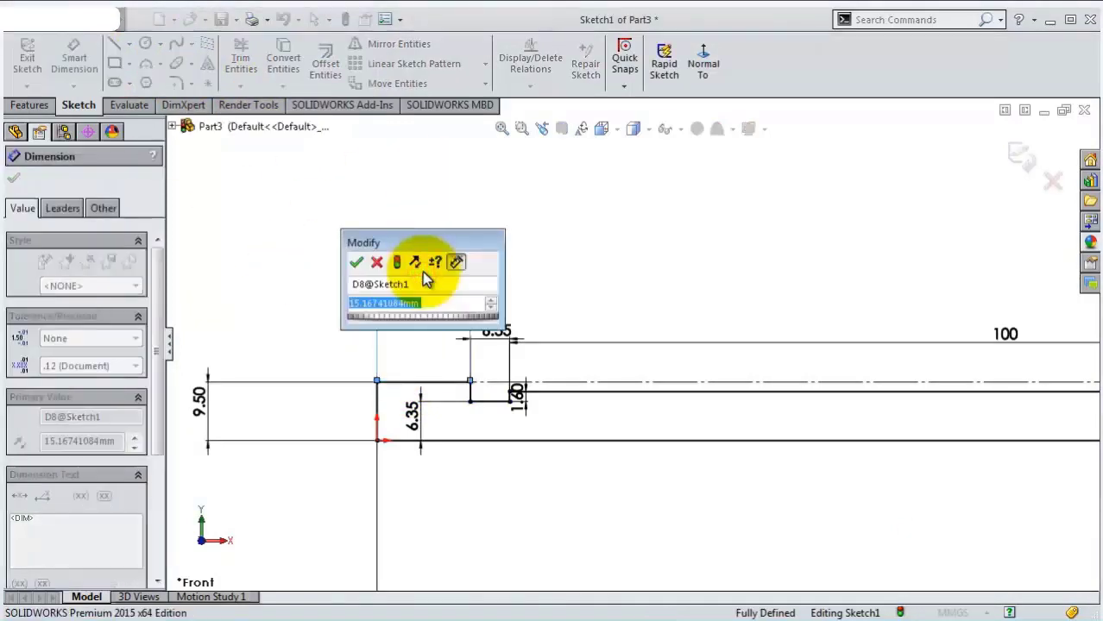
pyautogui.write('20,')
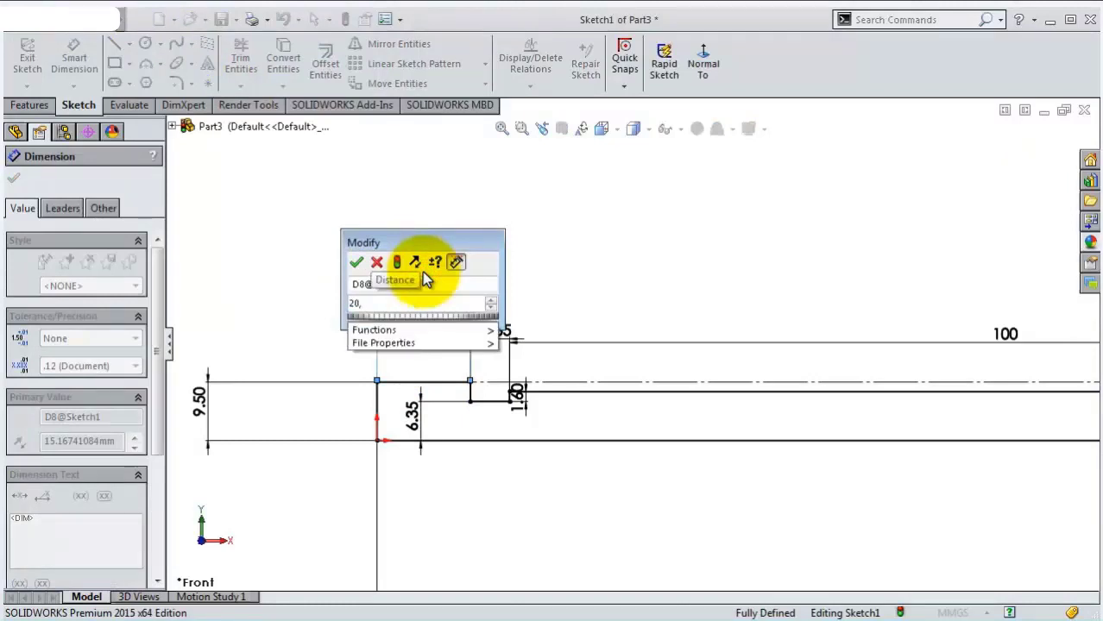
pyautogui.write('65')
pyautogui.press('Return')
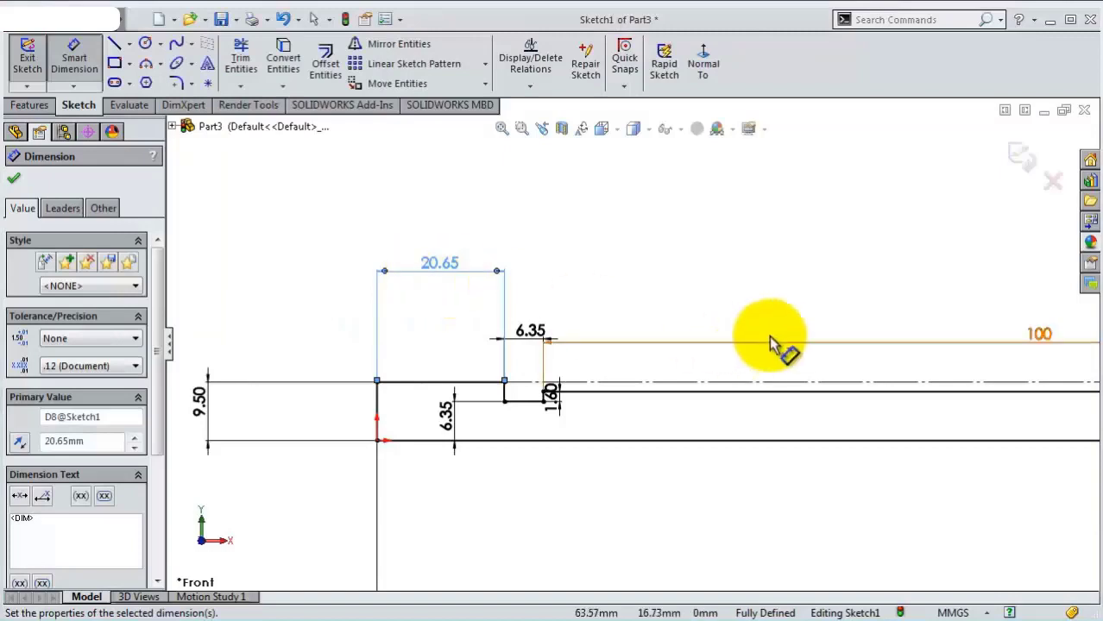
pyautogui.scroll(-3, 768, 338)
pyautogui.click(759, 255)
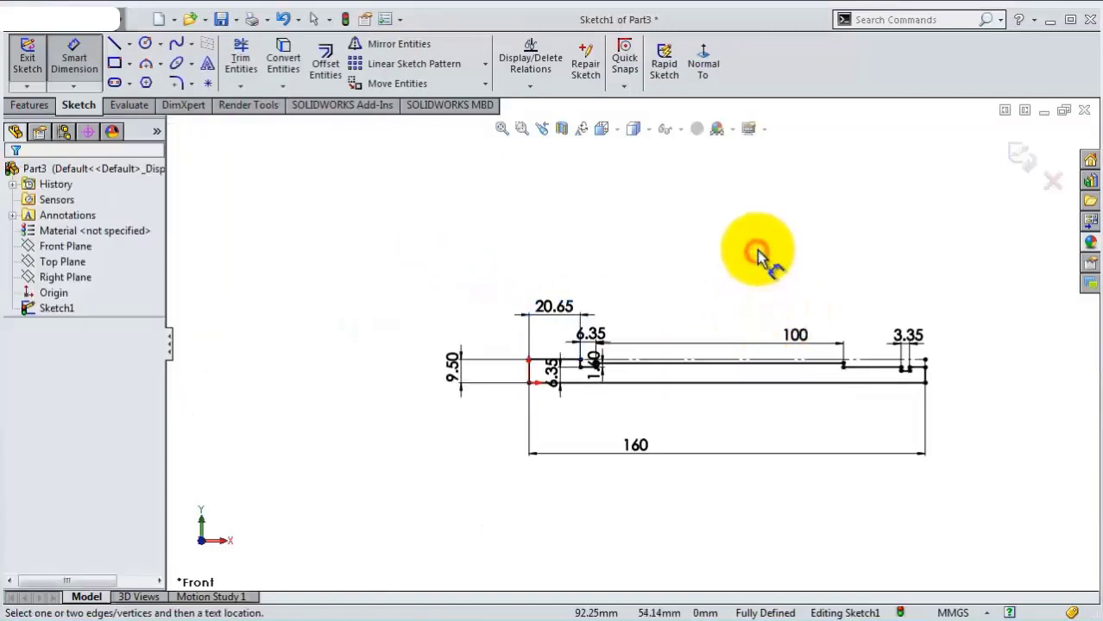
pyautogui.moveTo(759, 255)
pyautogui.mouseDown(button='middle')
pyautogui.moveTo(729, 261)
pyautogui.moveTo(735, 294)
pyautogui.mouseUp(button='middle')
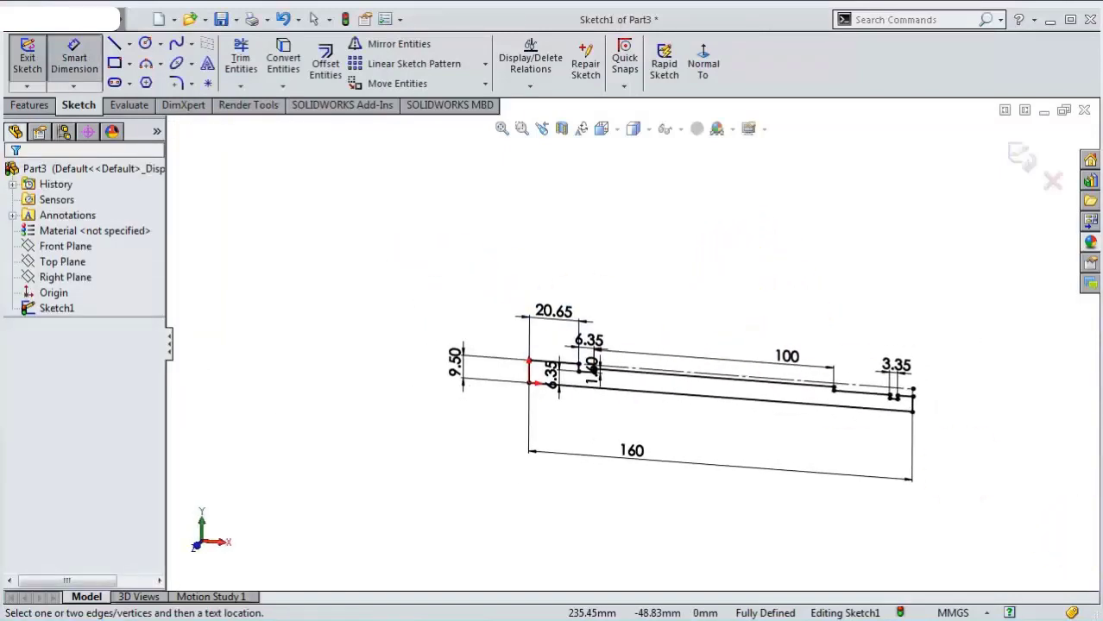
# Revolve the profile 360° about the bottom line (Line1) into the solid shaft Revolve1.
pyautogui.click(28, 106)
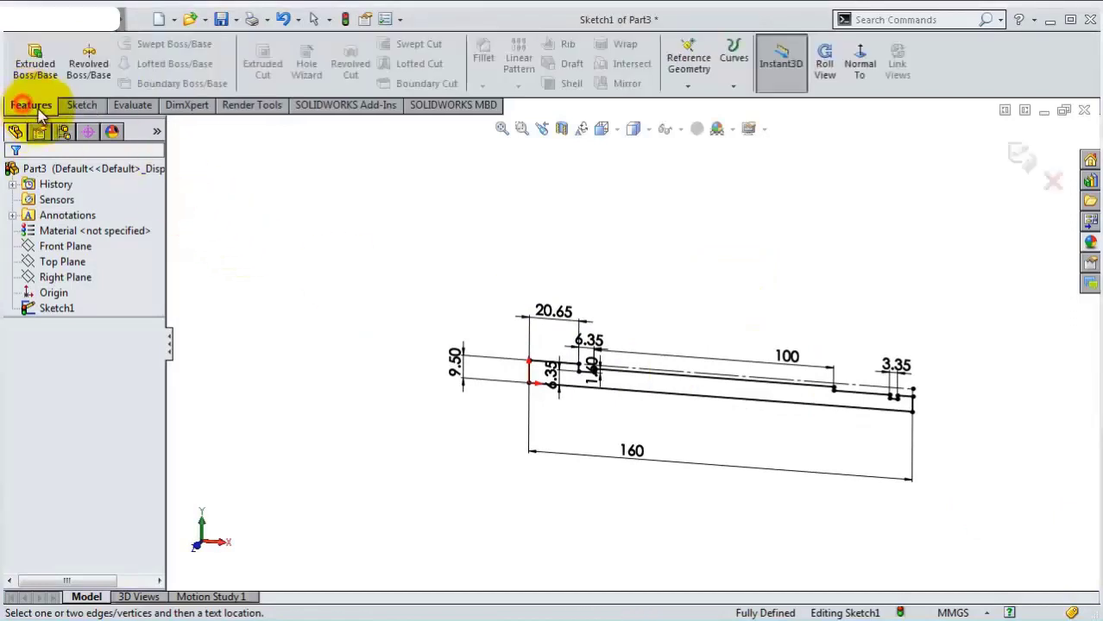
pyautogui.click(77, 75)
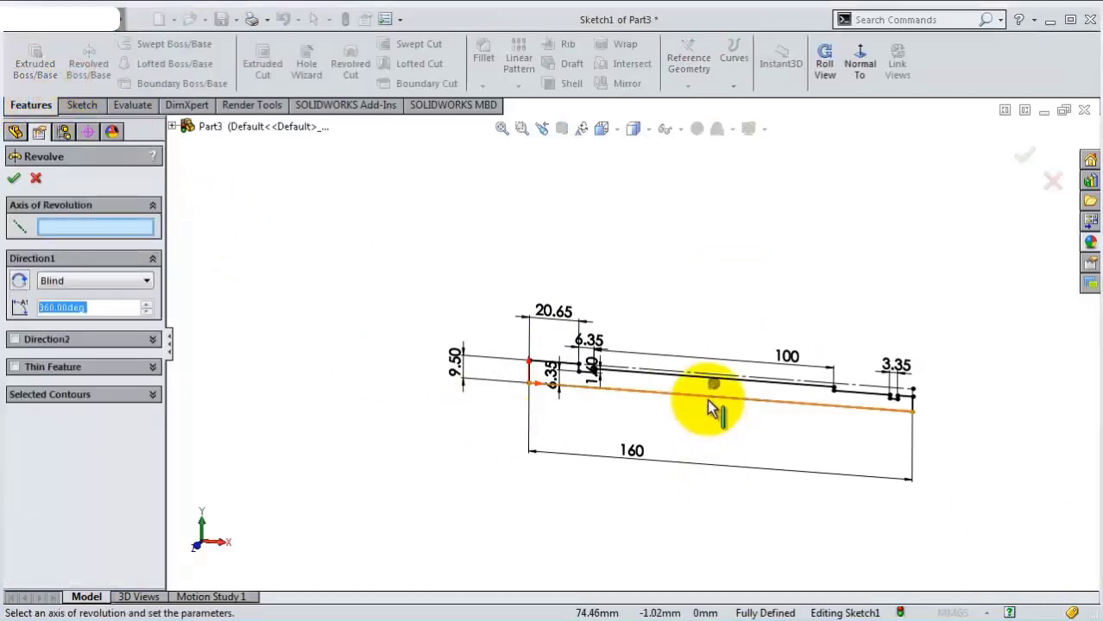
pyautogui.click(709, 404)
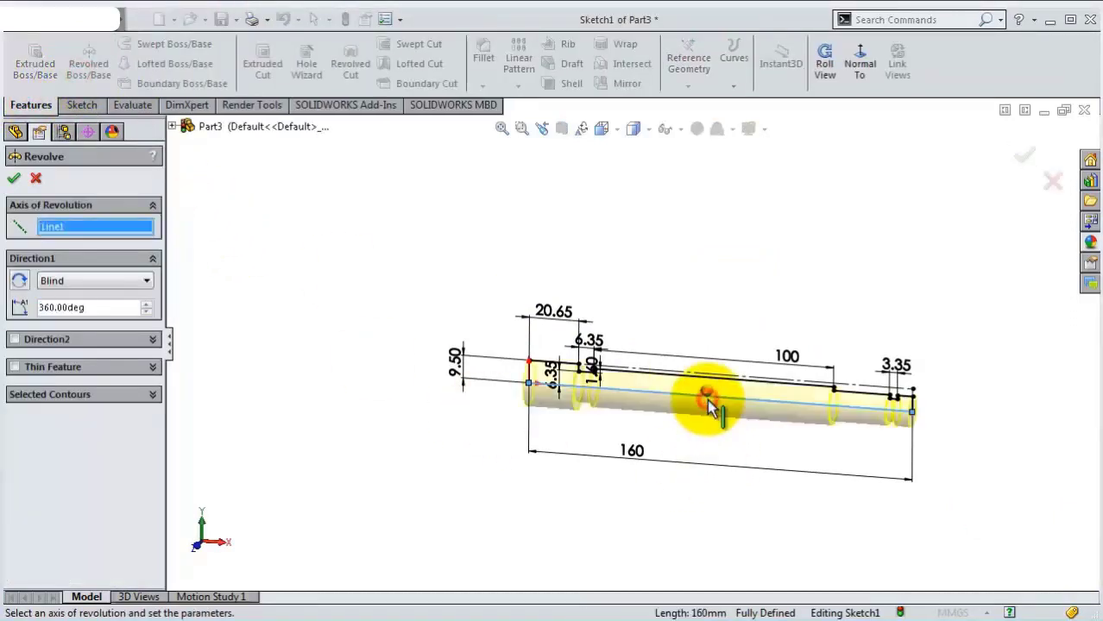
pyautogui.click(1024, 151)
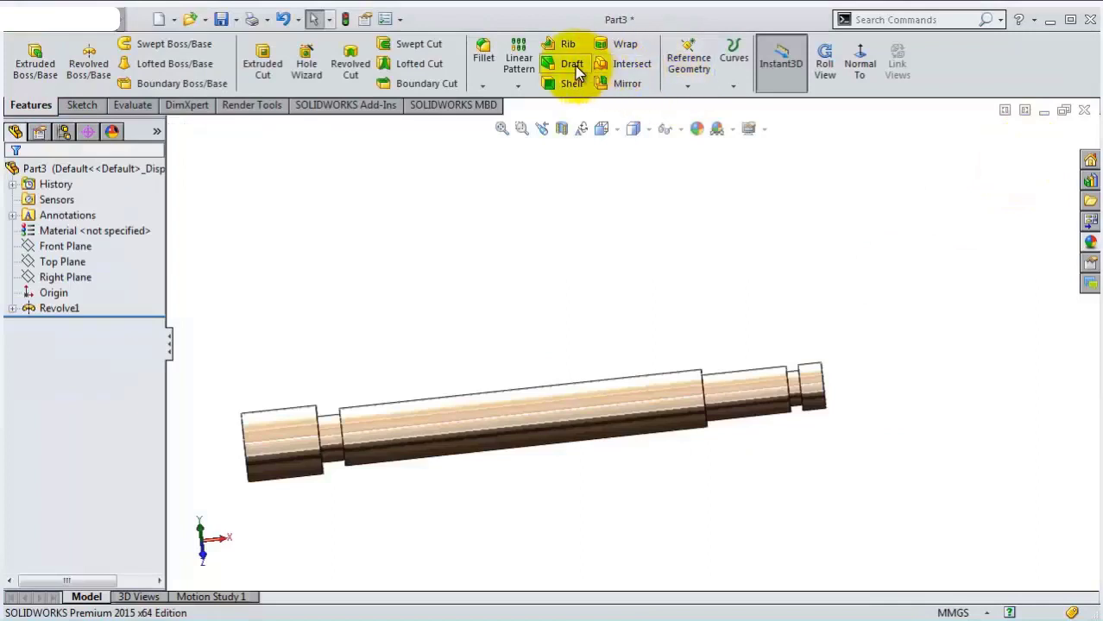
pyautogui.click(484, 87)
# Chamfer one shaft step edge at 1.5 mm × 45° (Chamfer1).
pyautogui.click(505, 121)
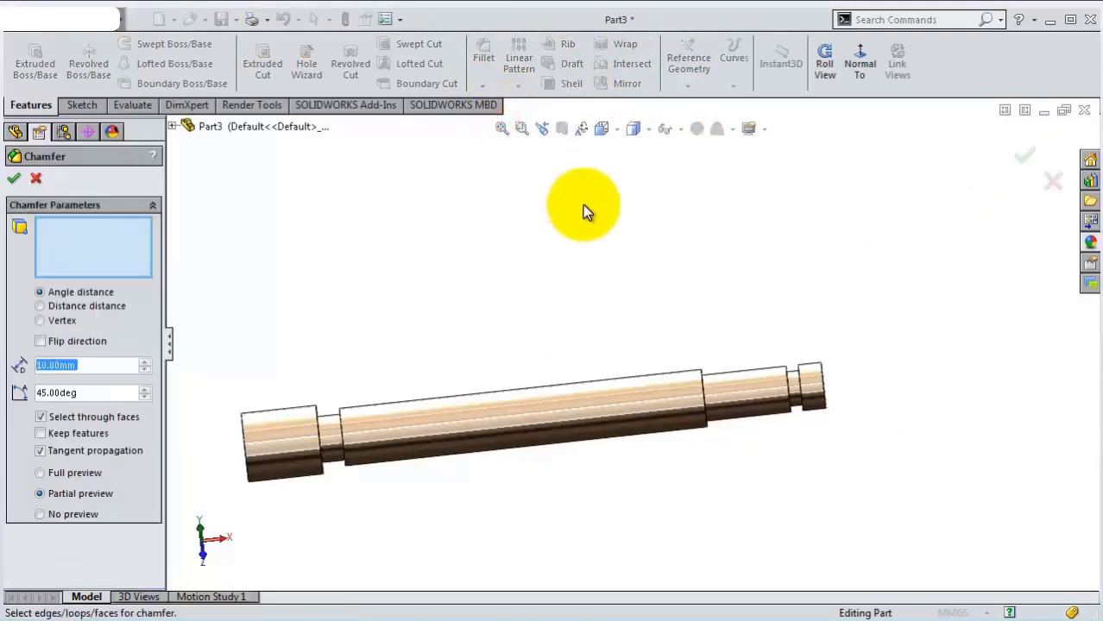
pyautogui.write('1,5')
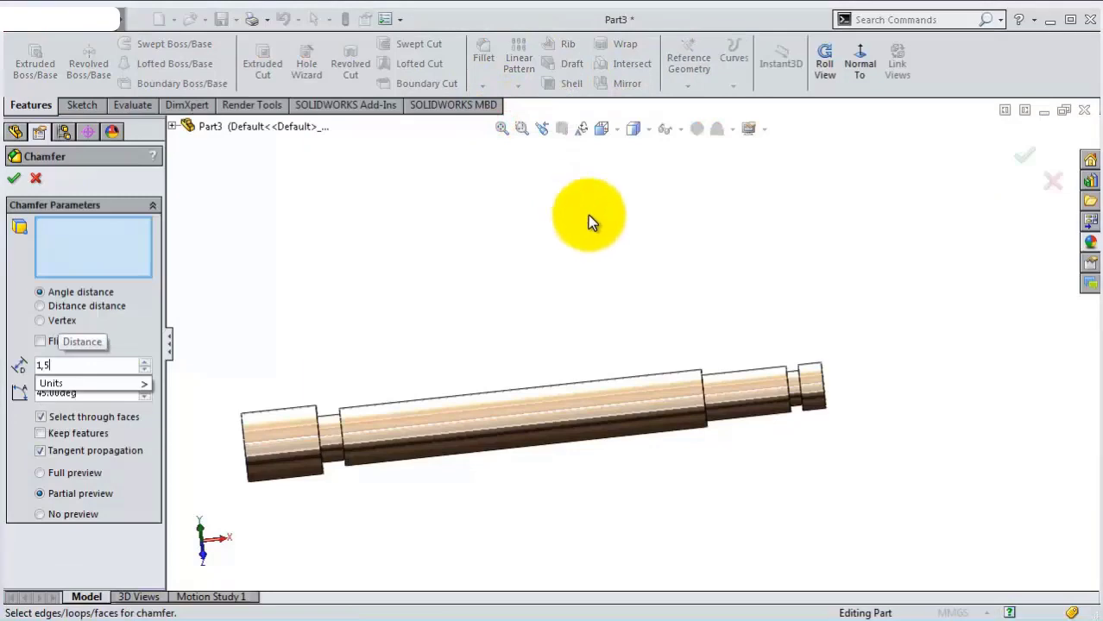
pyautogui.scroll(-2, 691, 333)
pyautogui.scroll(-2, 703, 371)
pyautogui.scroll(-3, 690, 372)
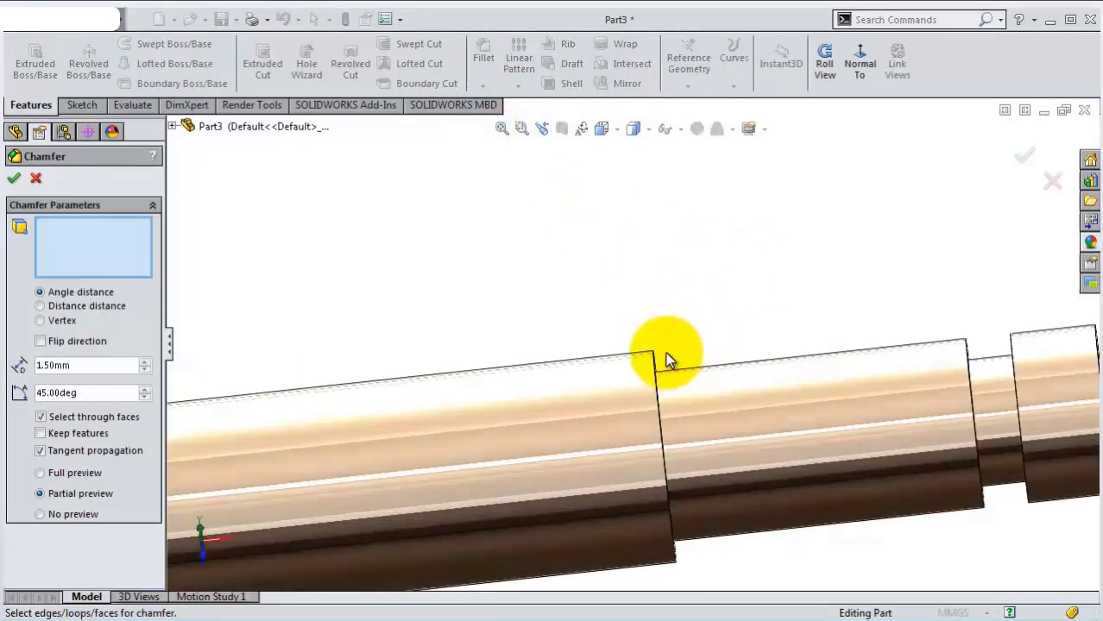
pyautogui.click(653, 361)
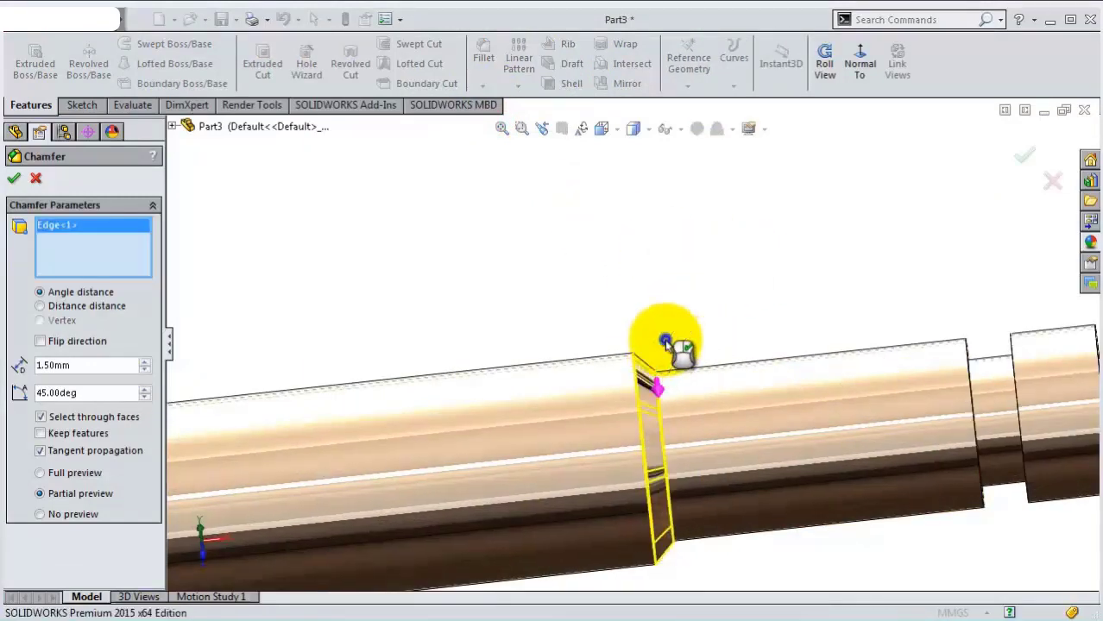
pyautogui.press('Return')
pyautogui.moveTo(596, 340)
pyautogui.mouseDown(button='middle')
pyautogui.moveTo(628, 345)
pyautogui.moveTo(547, 357)
pyautogui.moveTo(644, 335)
pyautogui.mouseUp(button='middle')
pyautogui.scroll(3, 547, 238)
# Round the left end-face circular edge with a 1.5 mm radius fillet (Fillet1).
pyautogui.click(484, 58)
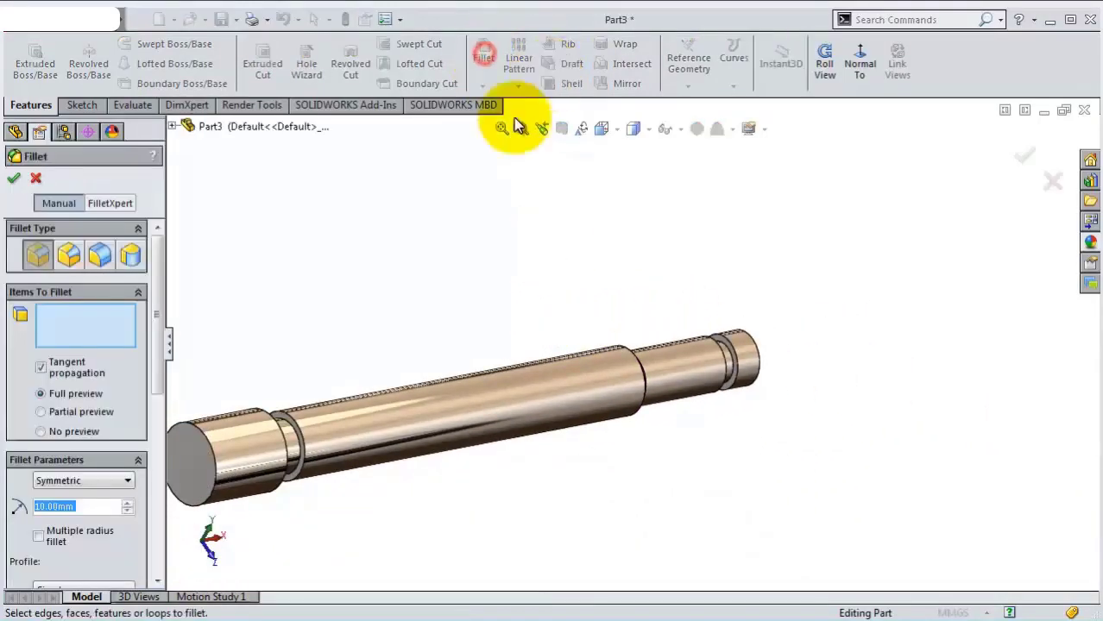
pyautogui.write('1.5')
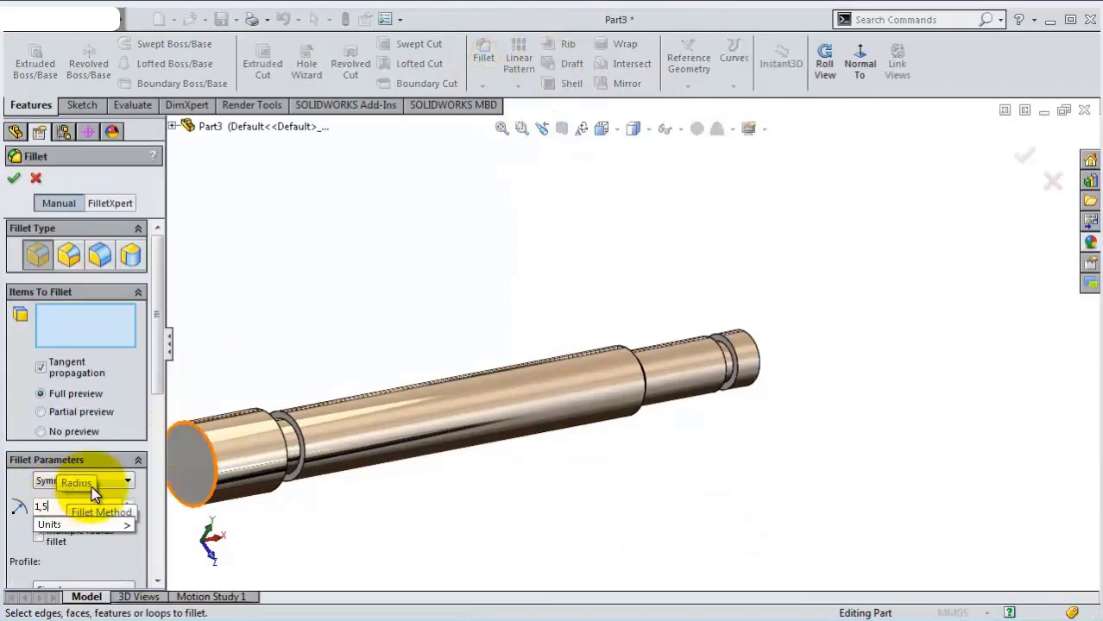
pyautogui.scroll(-2, 211, 457)
pyautogui.scroll(-2, 227, 451)
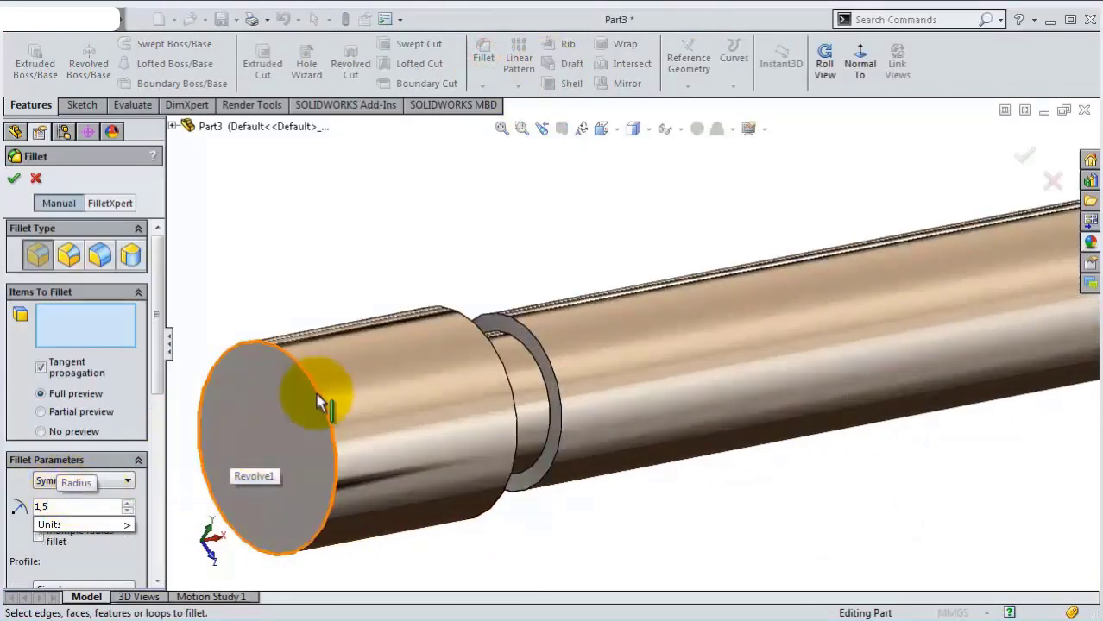
pyautogui.press('Return')
pyautogui.click(320, 404)
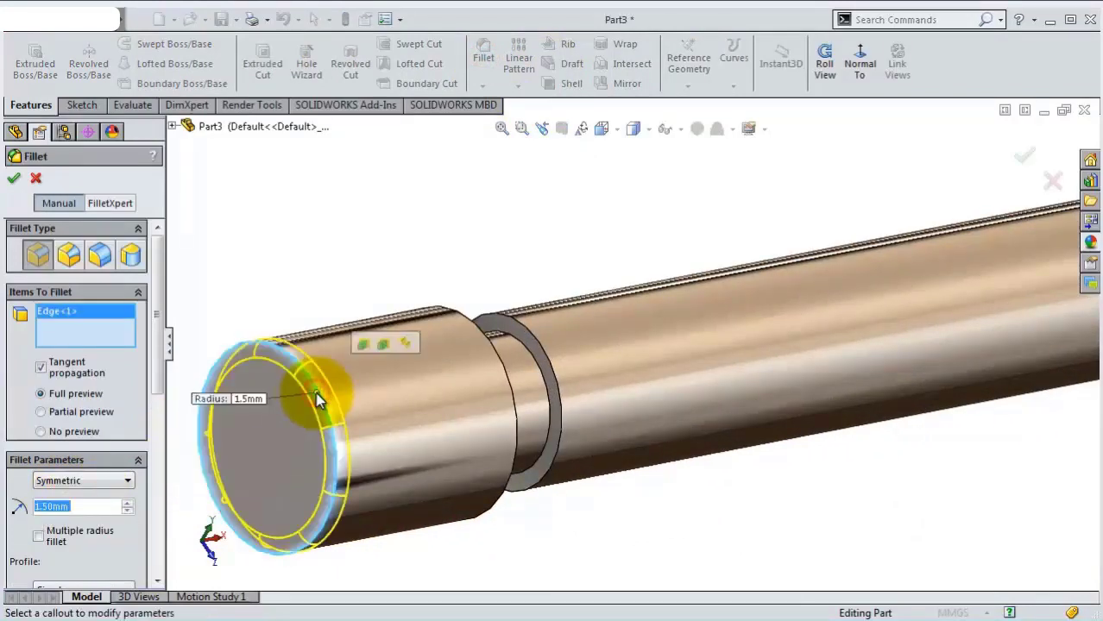
pyautogui.click(13, 178)
pyautogui.moveTo(353, 334)
pyautogui.mouseDown(button='middle')
pyautogui.moveTo(631, 328)
pyautogui.moveTo(603, 321)
pyautogui.moveTo(665, 377)
pyautogui.moveTo(768, 326)
pyautogui.moveTo(739, 438)
pyautogui.moveTo(713, 446)
pyautogui.mouseUp(button='middle')
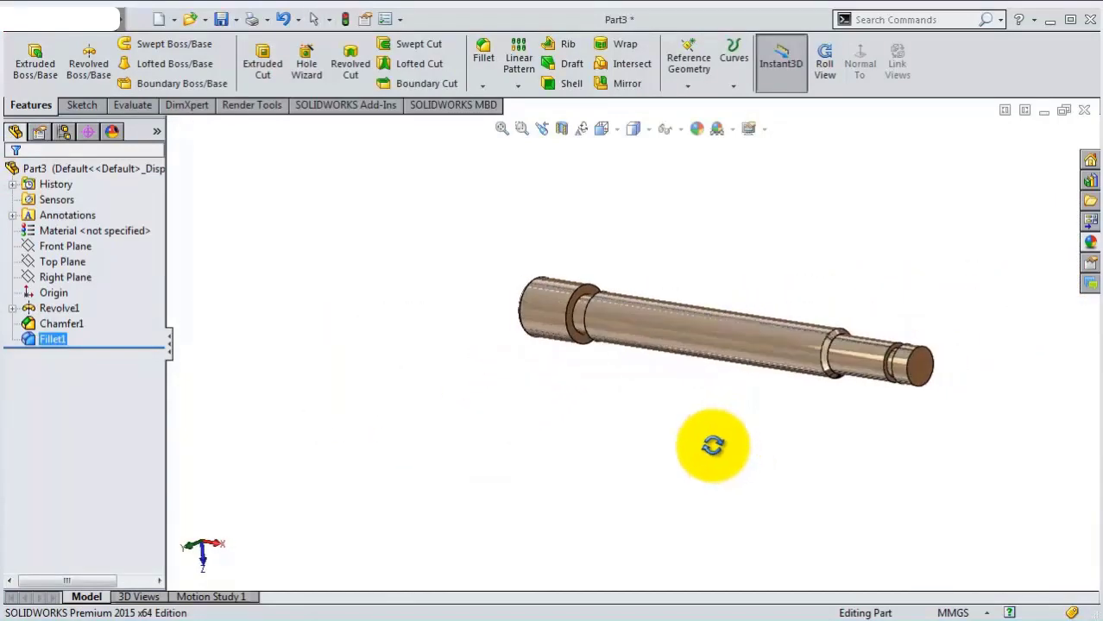
# Zoom in on a shaft shoulder and select its circular edge to sketch on.
pyautogui.scroll(-3, 868, 354)
pyautogui.scroll(-3, 866, 223)
pyautogui.scroll(-3, 774, 204)
pyautogui.scroll(-2, 772, 214)
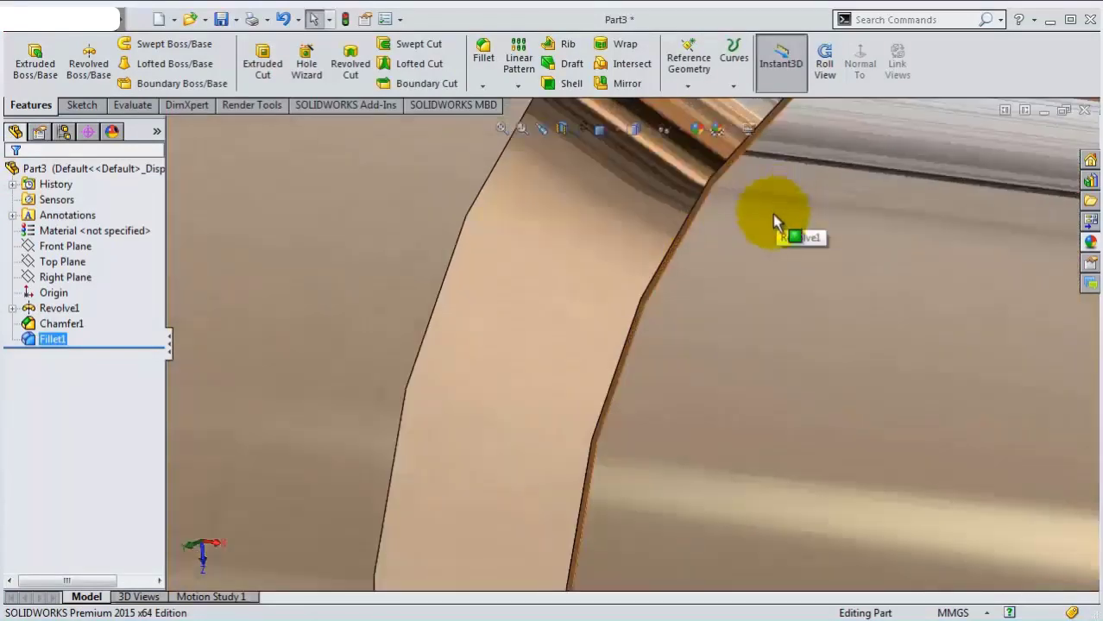
pyautogui.scroll(3, 866, 344)
pyautogui.scroll(1, 841, 346)
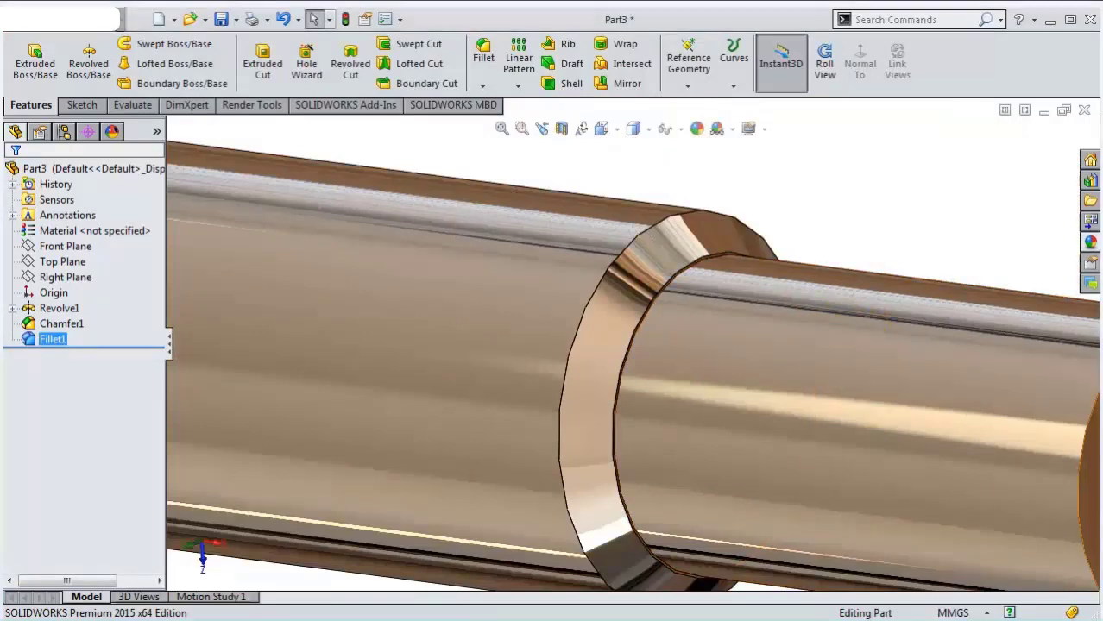
pyautogui.click(946, 423)
pyautogui.scroll(-1, 777, 337)
pyautogui.scroll(-2, 751, 291)
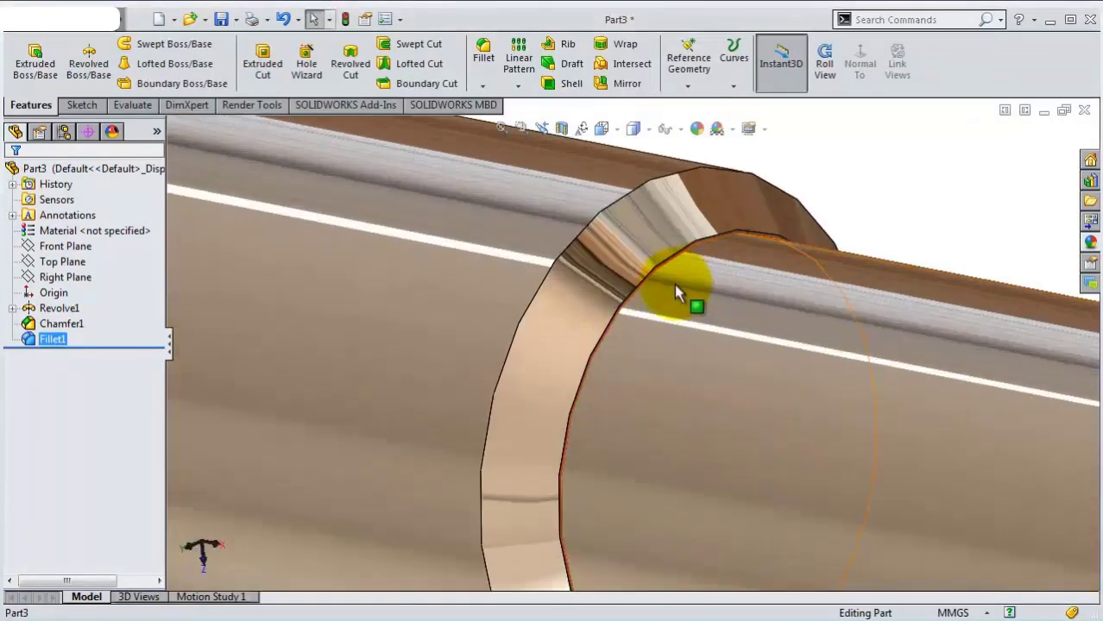
pyautogui.scroll(-2, 678, 289)
pyautogui.scroll(-2, 652, 274)
pyautogui.click(641, 250)
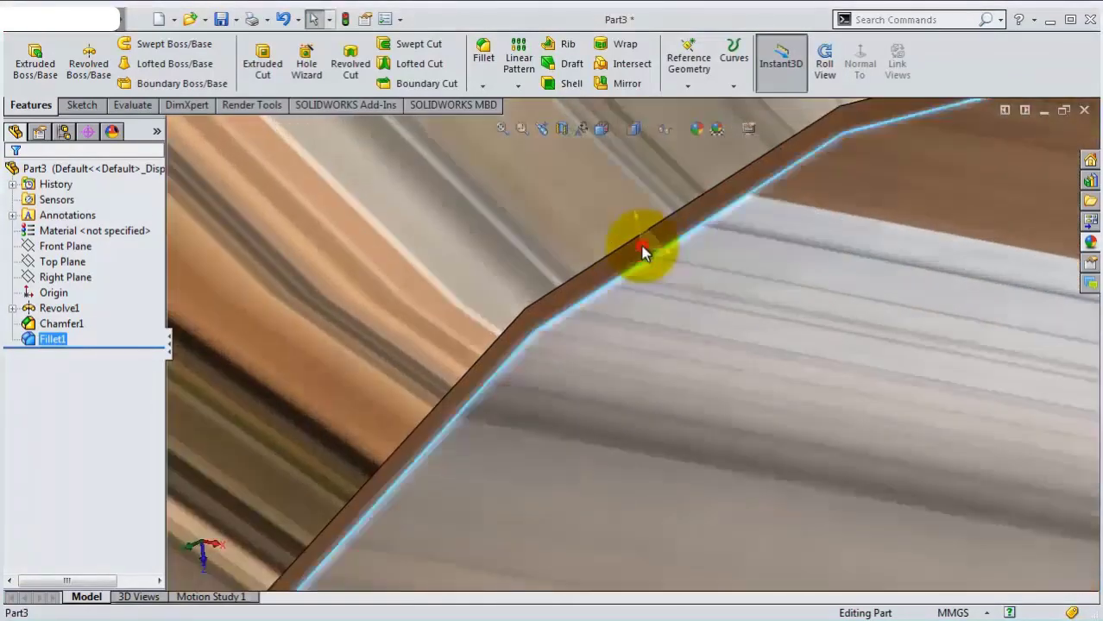
# Open Sketch2 and convert the chamfer edge into a fully defined 15.90 mm circle.
pyautogui.click(684, 204)
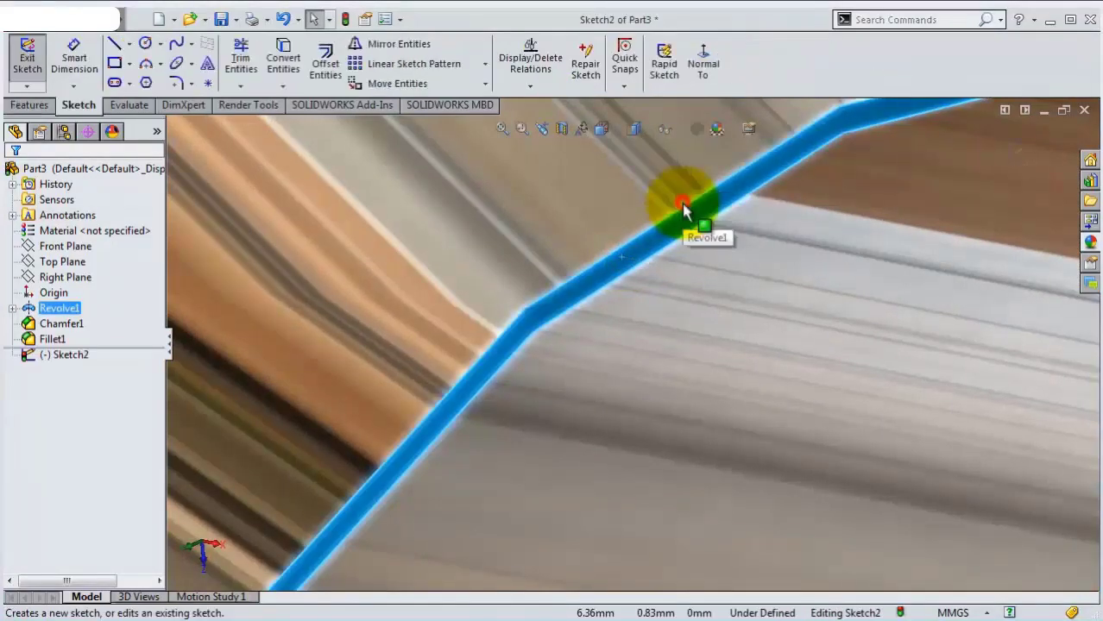
pyautogui.scroll(2, 682, 238)
pyautogui.scroll(2, 639, 215)
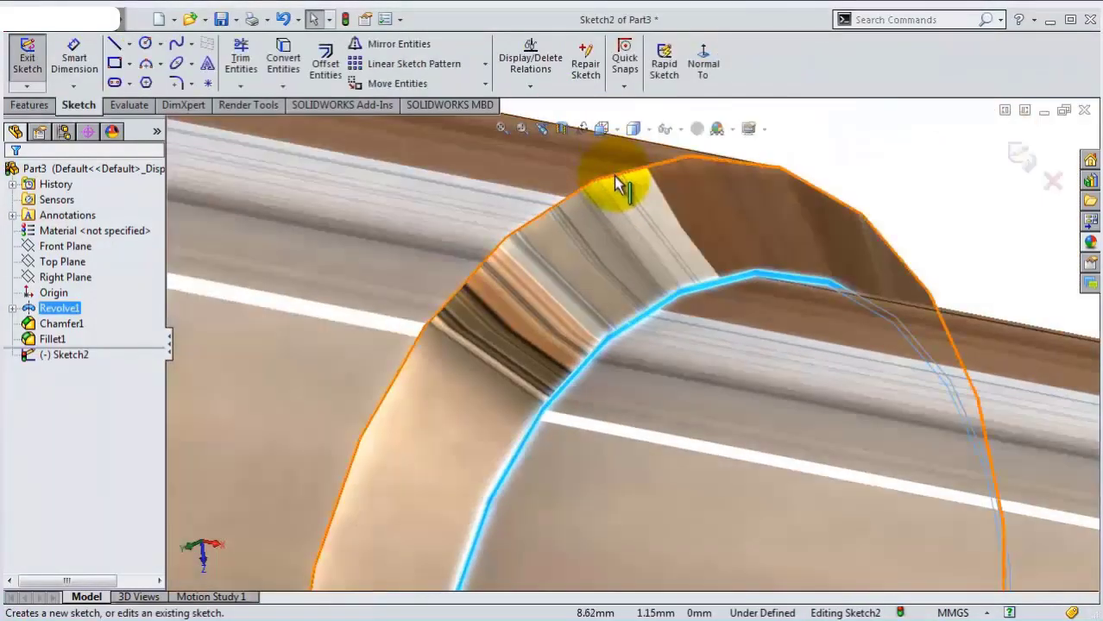
pyautogui.click(283, 58)
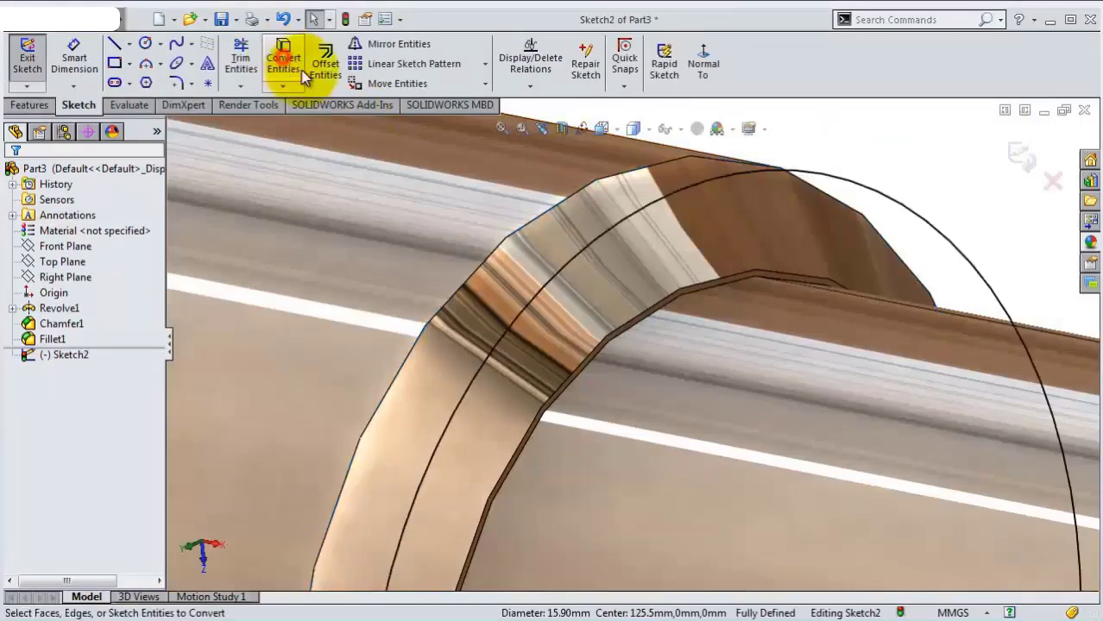
pyautogui.scroll(2, 690, 243)
pyautogui.scroll(2, 686, 245)
pyautogui.scroll(1, 696, 246)
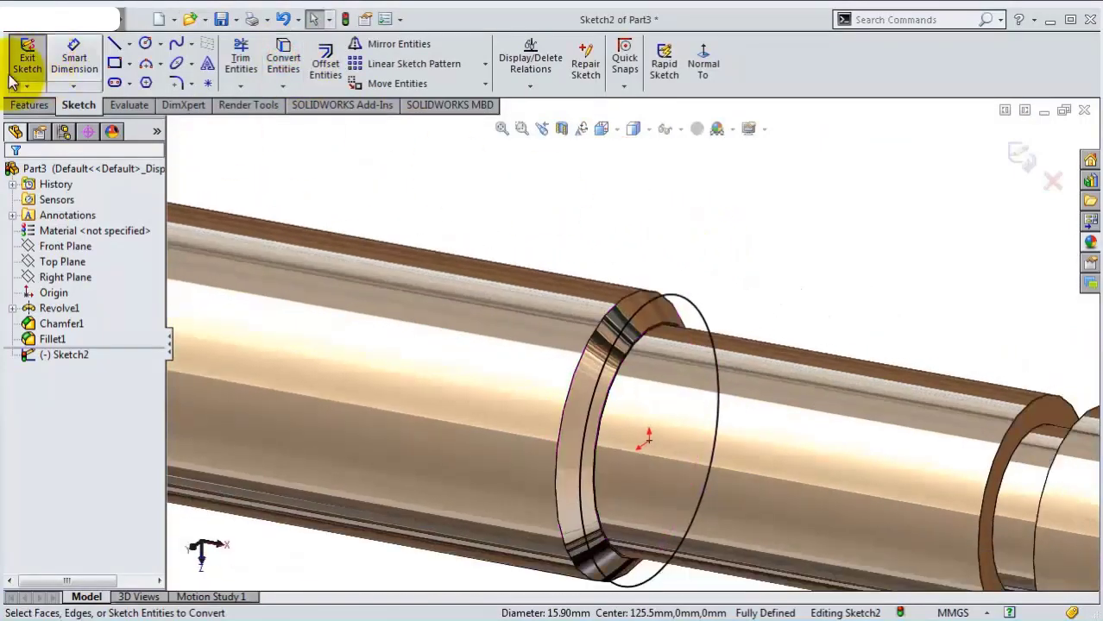
pyautogui.click(26, 104)
# Create a reversed helix from the circle with 3.5 mm pitch and 29 revolutions.
pyautogui.click(735, 86)
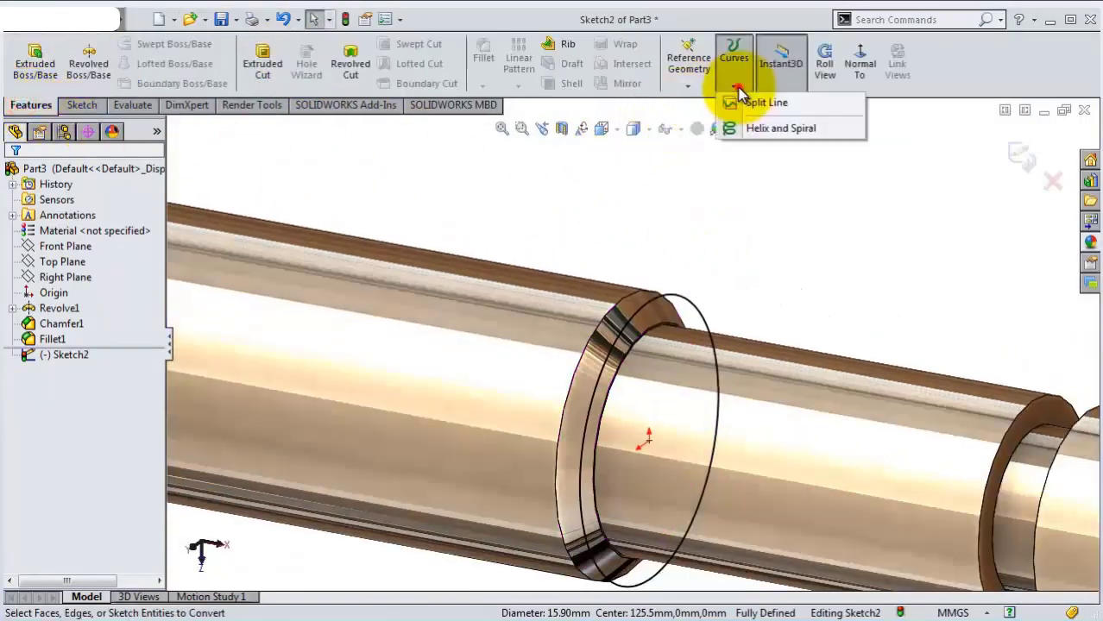
pyautogui.click(767, 127)
pyautogui.scroll(2, 682, 185)
pyautogui.write('3.')
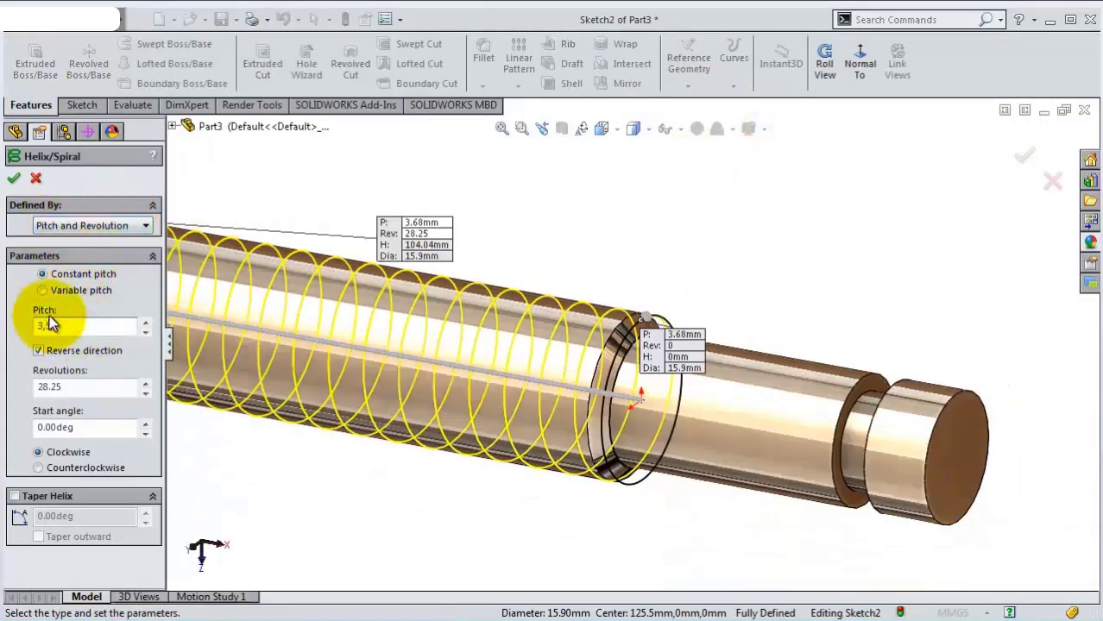
pyautogui.write('5')
pyautogui.press('Return')
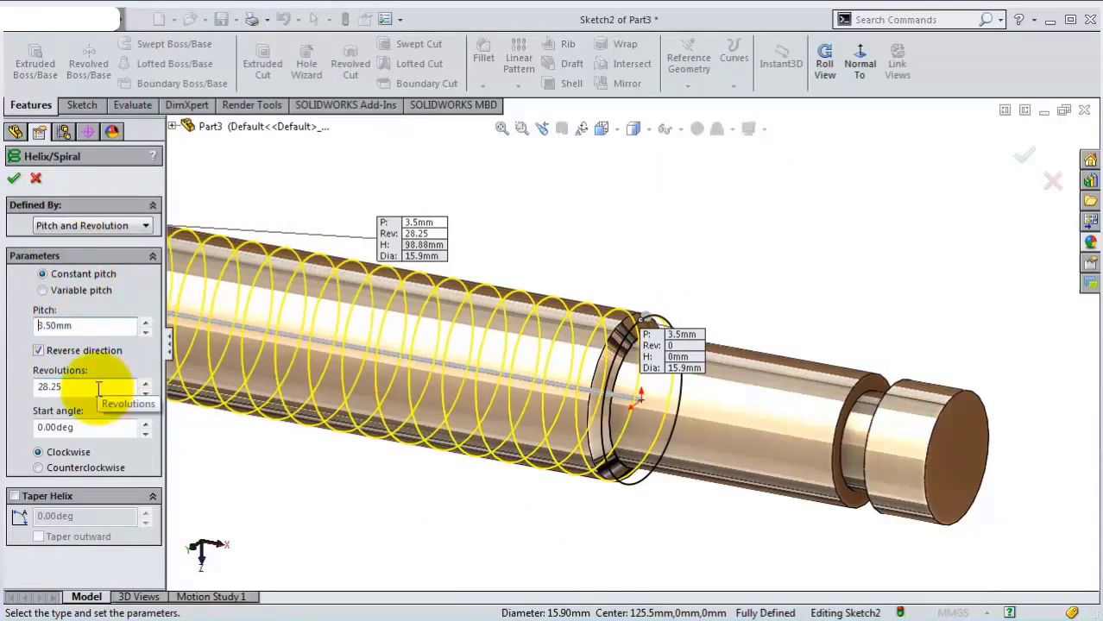
pyautogui.scroll(2, 358, 353)
pyautogui.moveTo(357, 353)
pyautogui.mouseDown(button='middle')
pyautogui.moveTo(331, 261)
pyautogui.moveTo(318, 276)
pyautogui.mouseUp(button='middle')
pyautogui.scroll(-3, 313, 319)
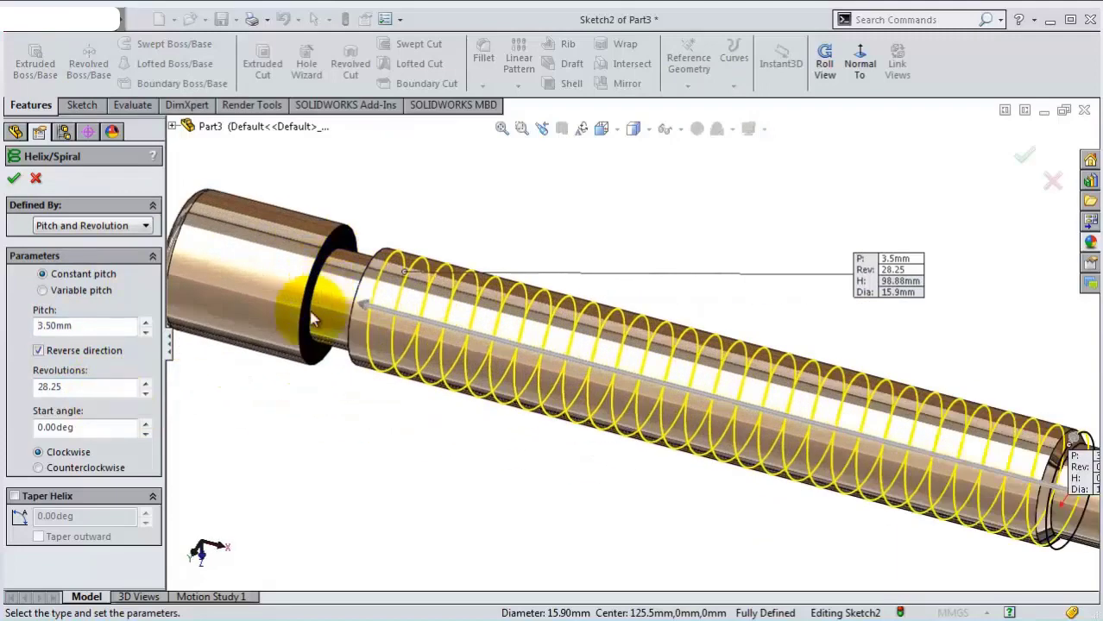
pyautogui.click(74, 387)
pyautogui.write('29')
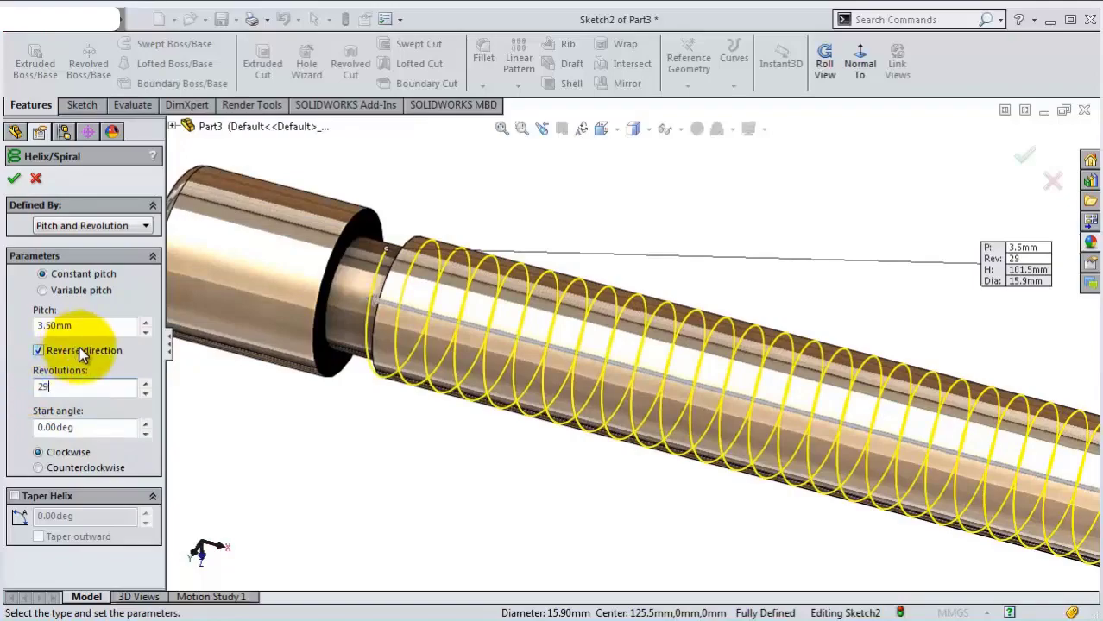
pyautogui.moveTo(561, 493)
pyautogui.mouseDown(button='middle')
pyautogui.moveTo(561, 452)
pyautogui.moveTo(525, 389)
pyautogui.moveTo(689, 419)
pyautogui.moveTo(812, 387)
pyautogui.moveTo(795, 363)
pyautogui.moveTo(751, 442)
pyautogui.mouseUp(button='middle')
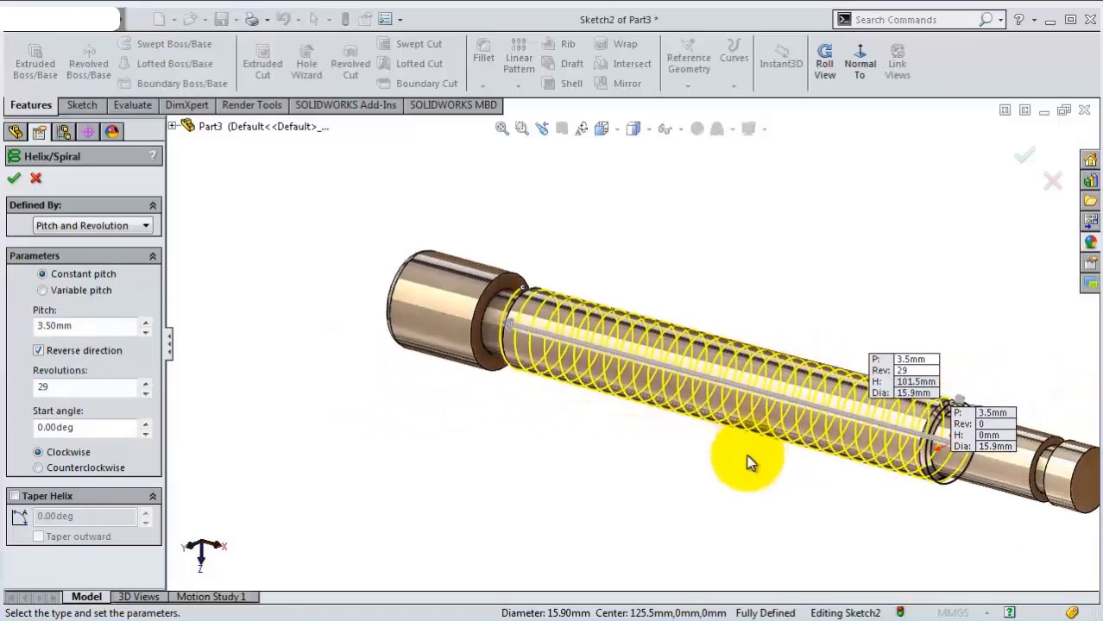
pyautogui.click(1026, 158)
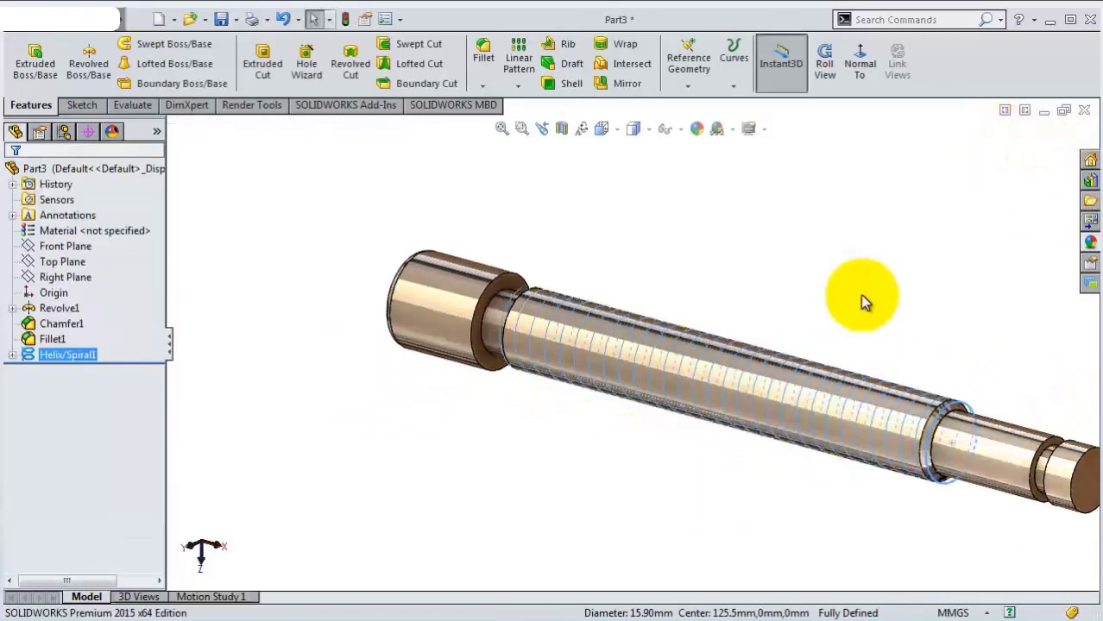
# Orbit and zoom in on the chamfered step to inspect where the helix starts.
pyautogui.moveTo(905, 310)
pyautogui.mouseDown(button='middle')
pyautogui.moveTo(912, 353)
pyautogui.moveTo(953, 413)
pyautogui.moveTo(915, 488)
pyautogui.moveTo(850, 487)
pyautogui.moveTo(842, 467)
pyautogui.moveTo(875, 492)
pyautogui.mouseUp(button='middle')
pyautogui.scroll(-3, 682, 319)
pyautogui.scroll(-3, 652, 328)
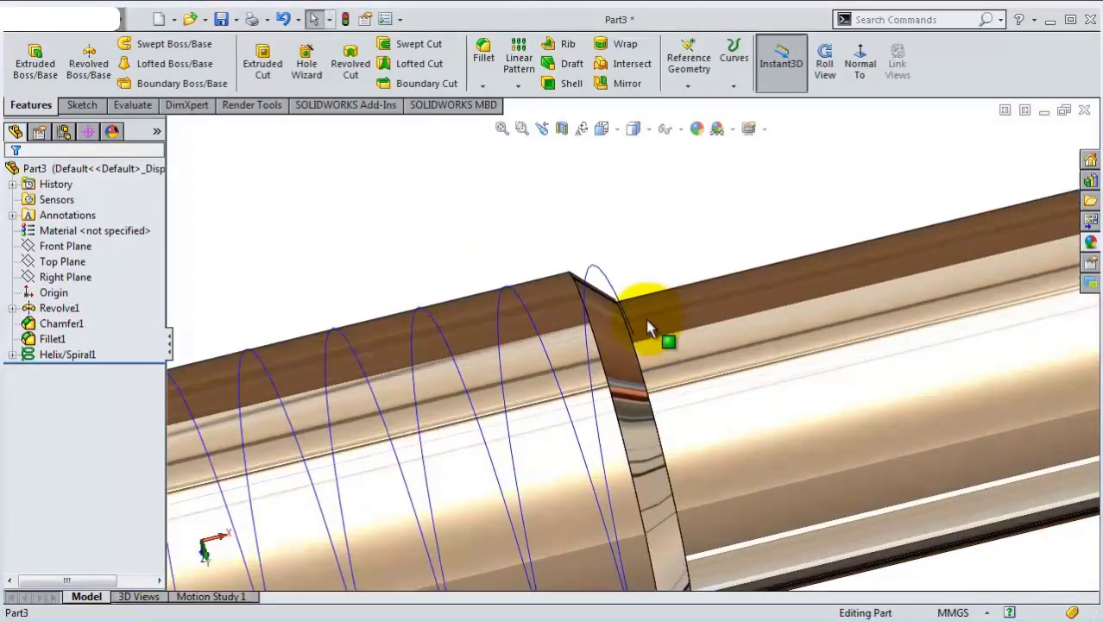
pyautogui.moveTo(649, 328)
pyautogui.mouseDown(button='middle')
pyautogui.moveTo(636, 315)
pyautogui.moveTo(645, 350)
pyautogui.moveTo(604, 375)
pyautogui.moveTo(591, 364)
pyautogui.mouseUp(button='middle')
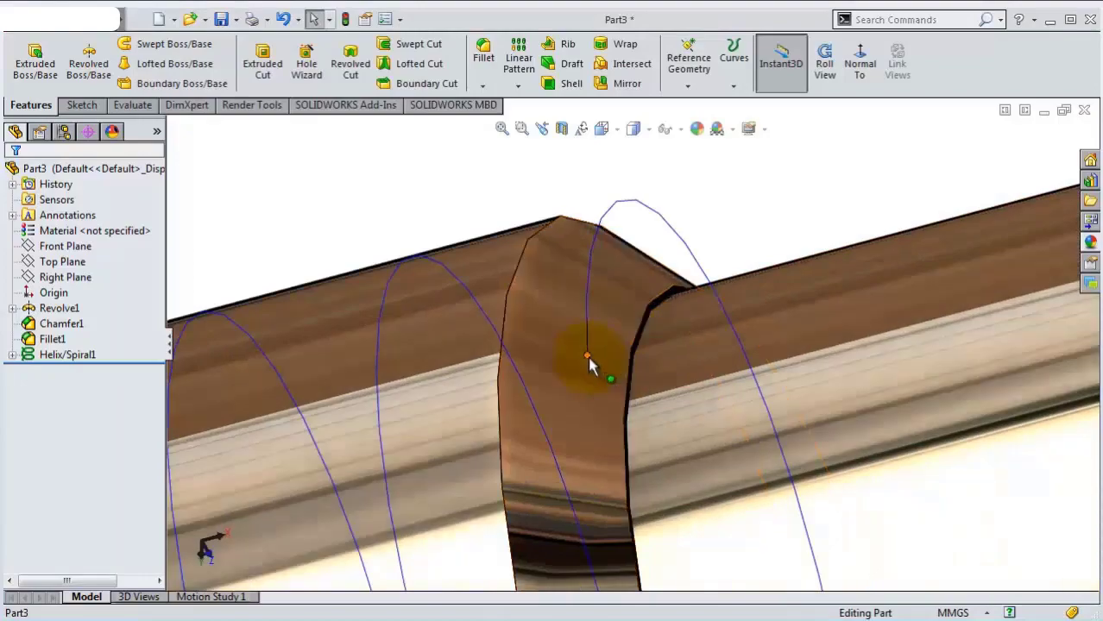
# Select the Top Plane after viewing the chamfered band from below and the side.
pyautogui.click(55, 264)
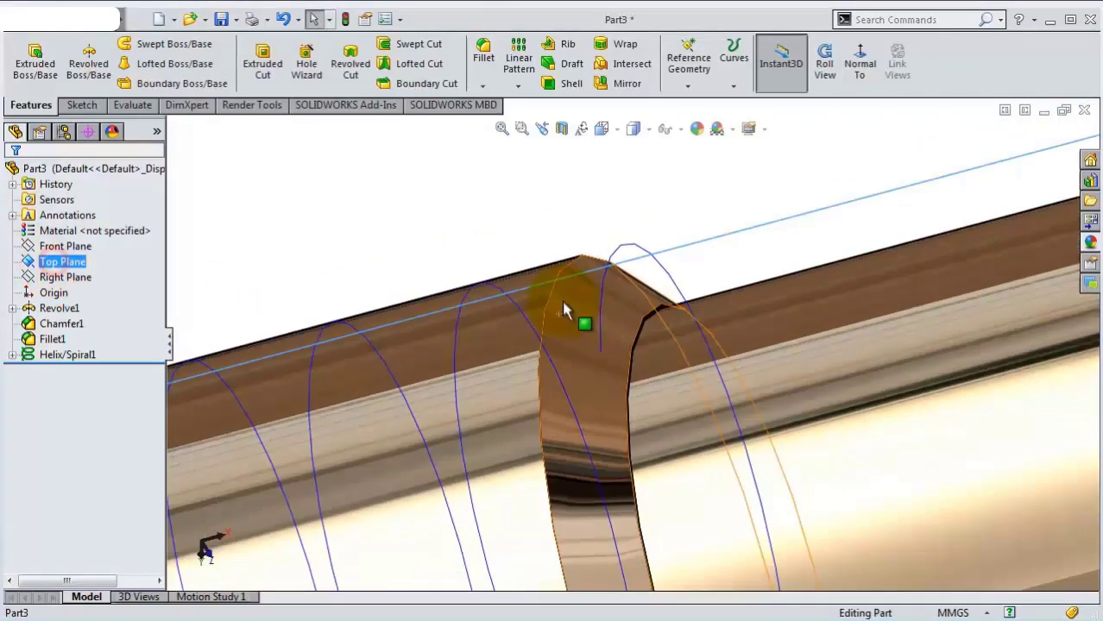
pyautogui.moveTo(574, 315)
pyautogui.mouseDown(button='middle')
pyautogui.moveTo(555, 485)
pyautogui.moveTo(531, 514)
pyautogui.moveTo(571, 441)
pyautogui.moveTo(529, 394)
pyautogui.moveTo(520, 398)
pyautogui.mouseUp(button='middle')
pyautogui.scroll(5, 526, 510)
pyautogui.scroll(-3, 493, 315)
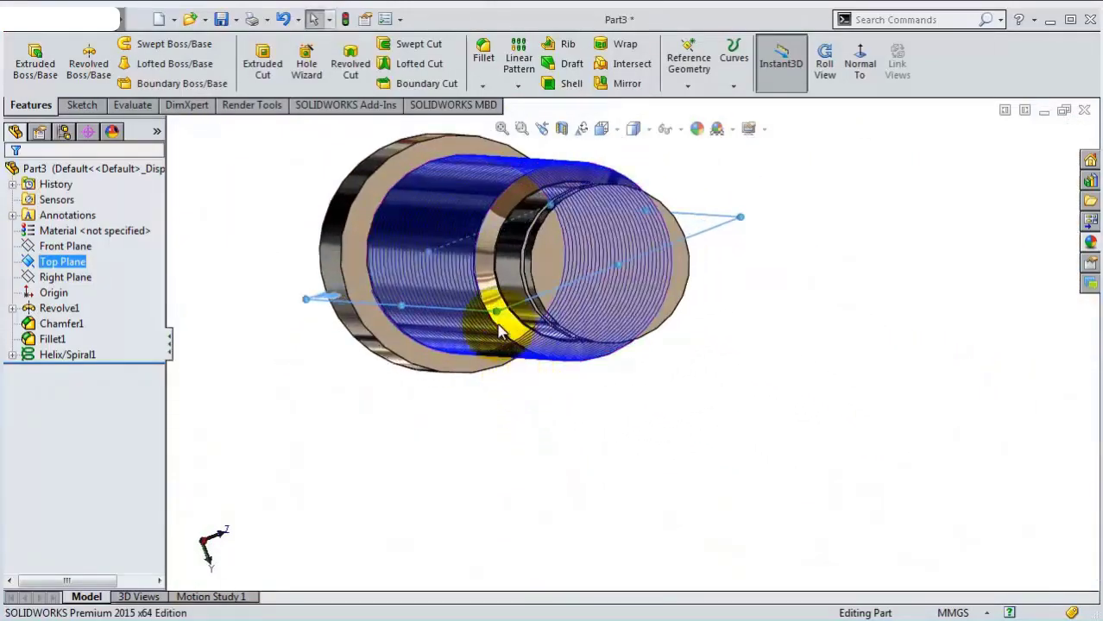
pyautogui.scroll(-3, 500, 302)
pyautogui.scroll(-5, 505, 311)
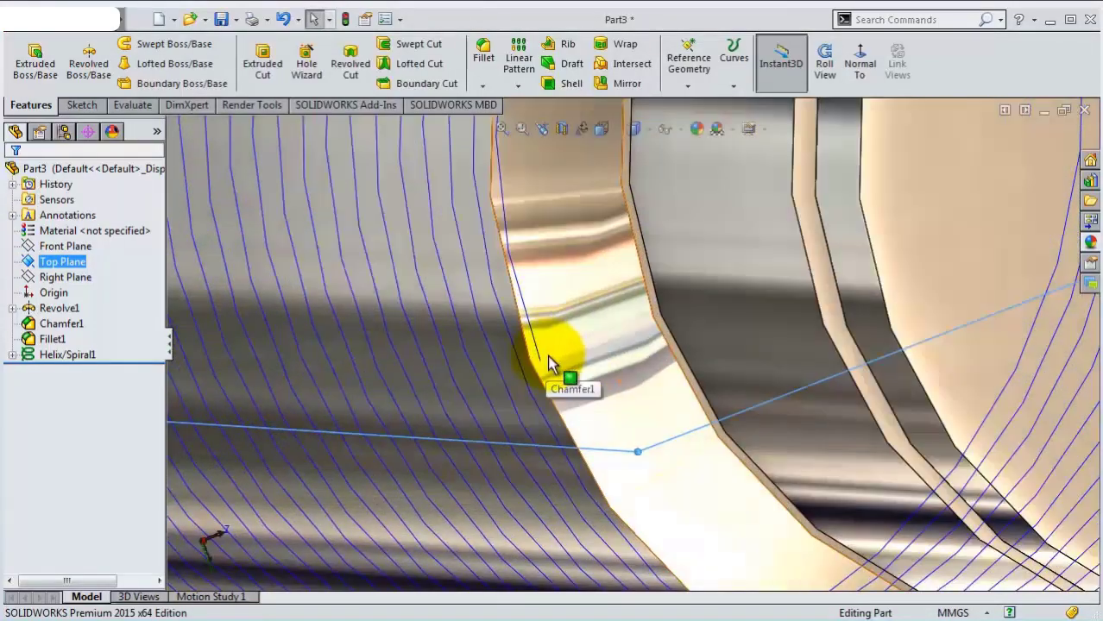
pyautogui.moveTo(549, 363)
pyautogui.mouseDown(button='middle')
pyautogui.moveTo(561, 345)
pyautogui.moveTo(596, 363)
pyautogui.moveTo(644, 423)
pyautogui.moveTo(601, 297)
pyautogui.moveTo(554, 239)
pyautogui.mouseUp(button='middle')
pyautogui.scroll(3, 585, 364)
pyautogui.scroll(3, 595, 361)
pyautogui.scroll(3, 601, 298)
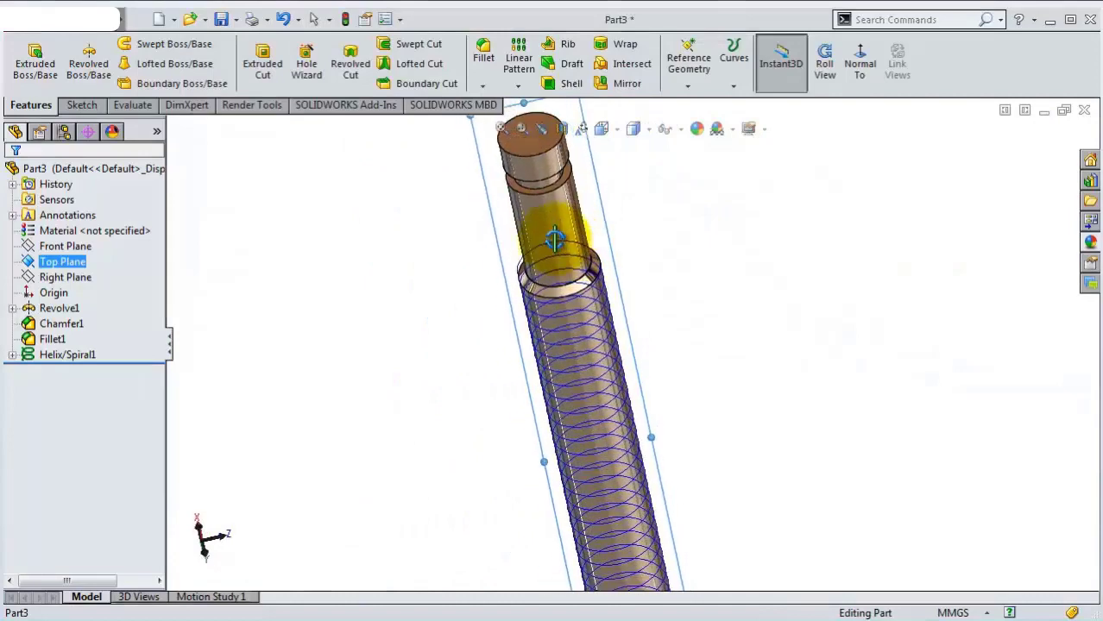
pyautogui.keyDown('ctrl'); pyautogui.click(82, 248); pyautogui.keyUp('ctrl')
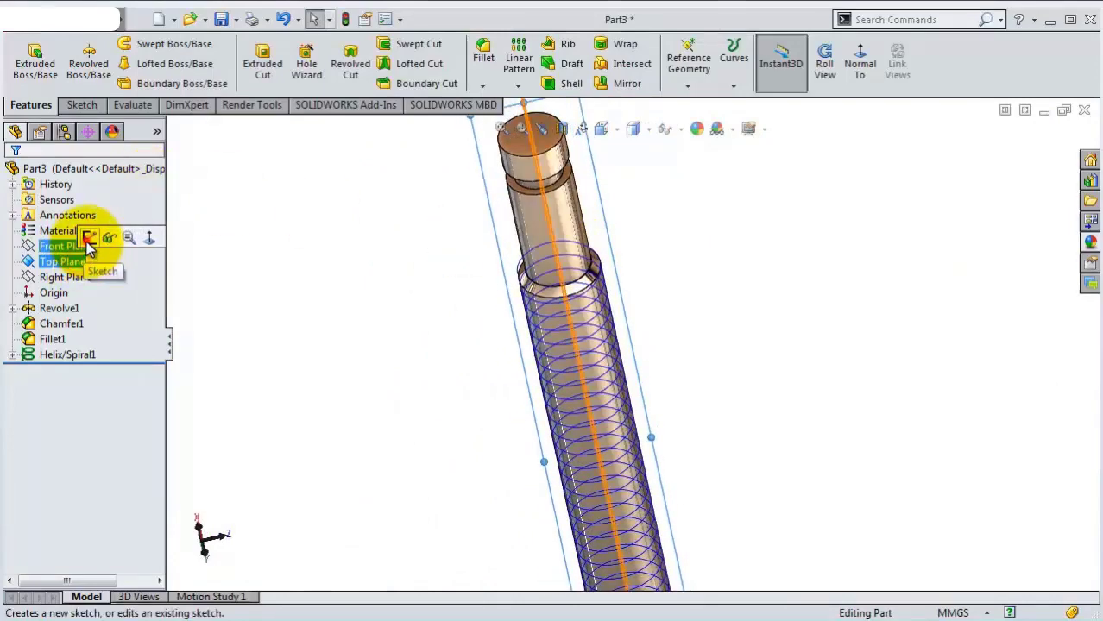
# Open Sketch3 on the Top Plane in Normal To view, zoomed on the helix end.
pyautogui.click(88, 240)
pyautogui.click(704, 69)
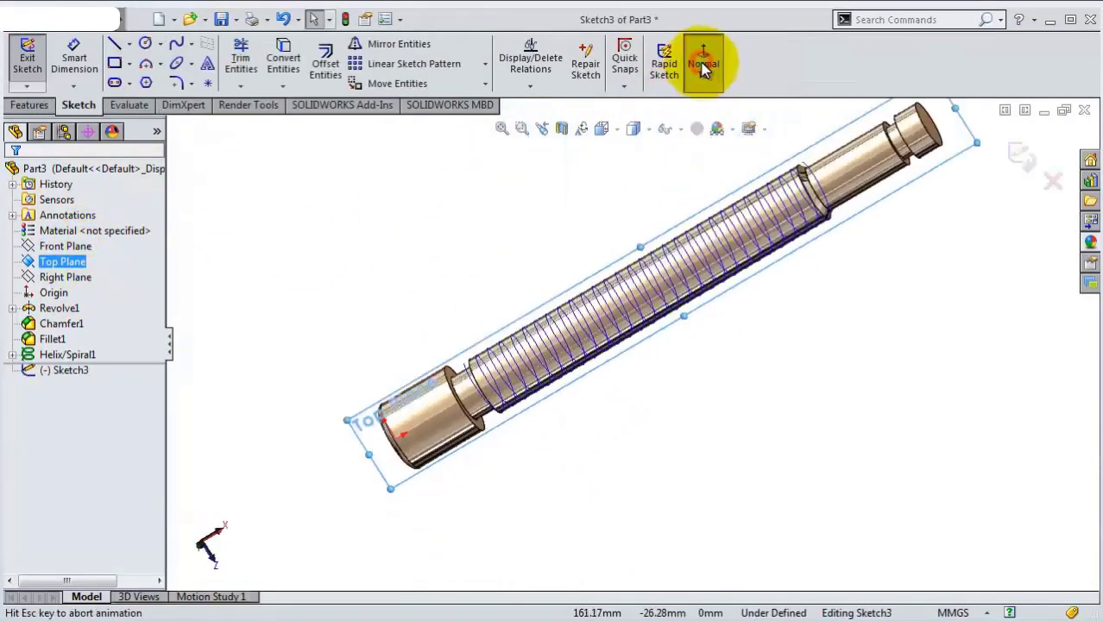
pyautogui.scroll(-4, 829, 394)
pyautogui.scroll(-2, 736, 305)
pyautogui.scroll(-2, 734, 302)
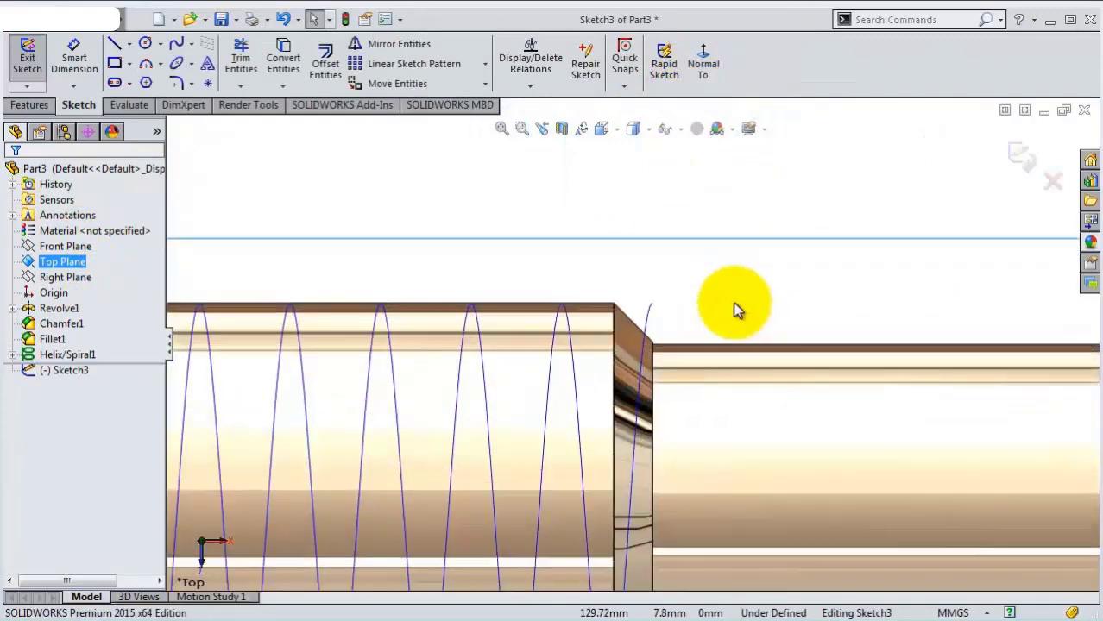
pyautogui.scroll(-2, 733, 302)
pyautogui.scroll(-1, 700, 308)
pyautogui.scroll(-1, 634, 306)
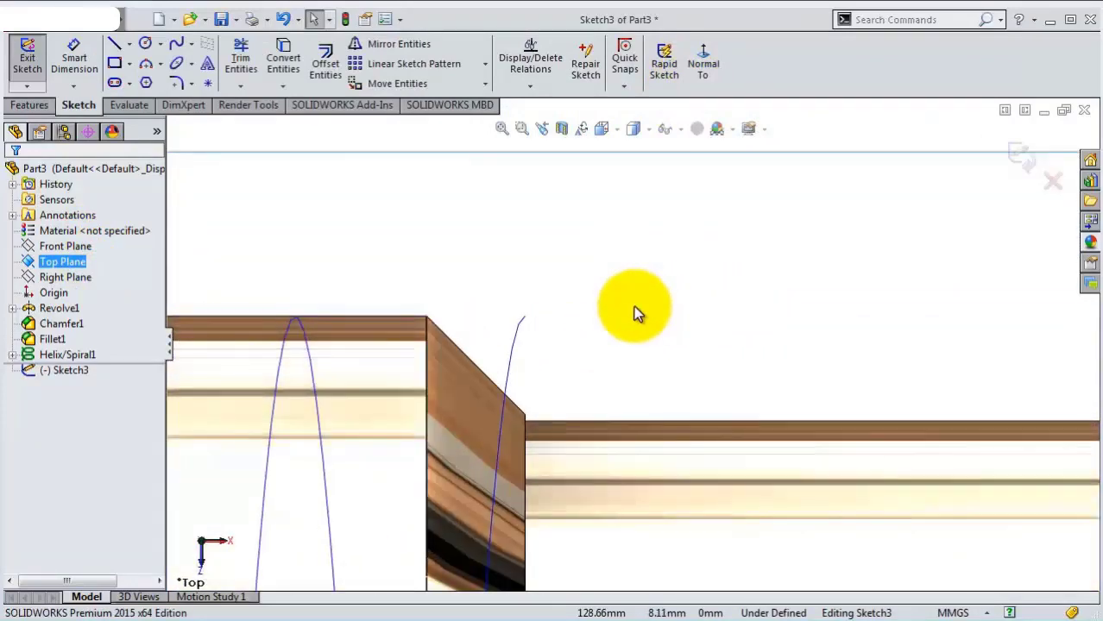
pyautogui.scroll(-1, 634, 306)
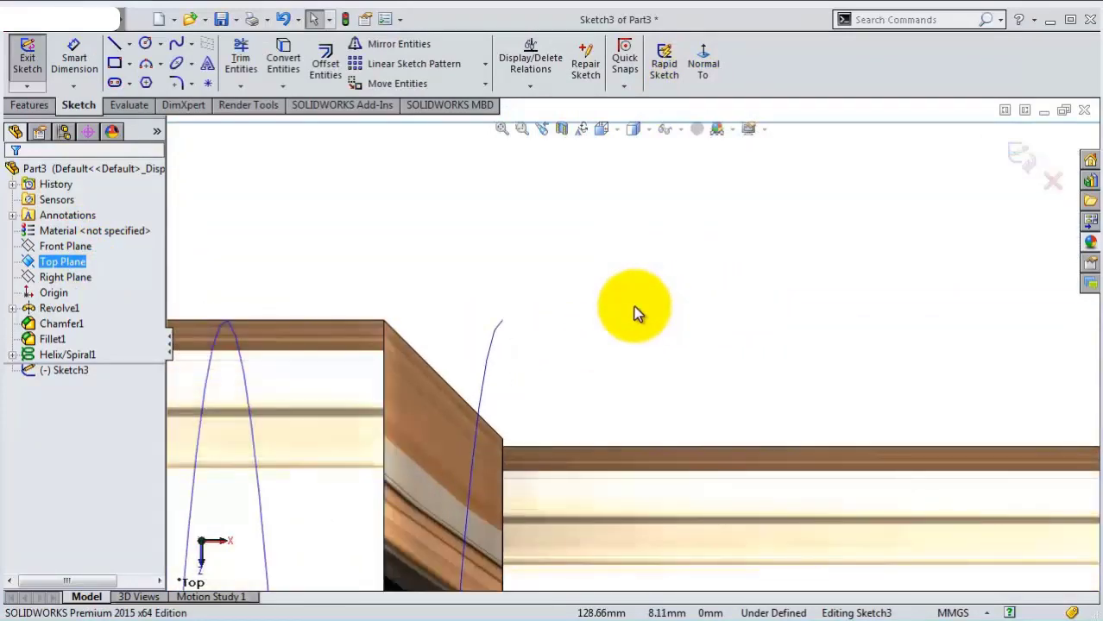
pyautogui.scroll(1, 634, 305)
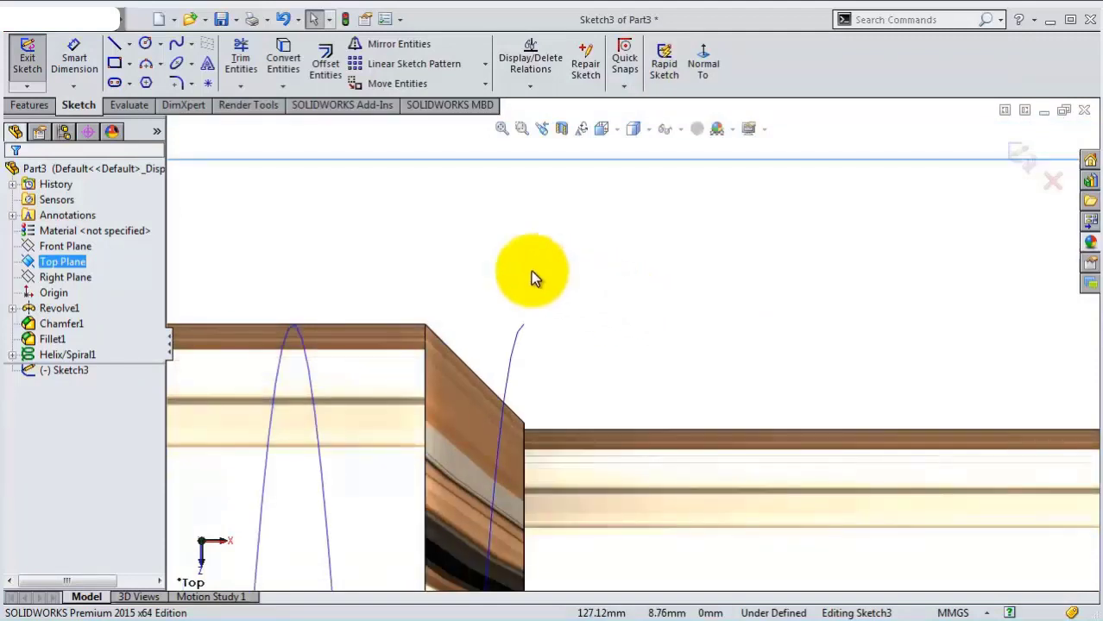
# Sketch a closed four-line trapezoid starting at the helix's end point.
pyautogui.click(114, 44)
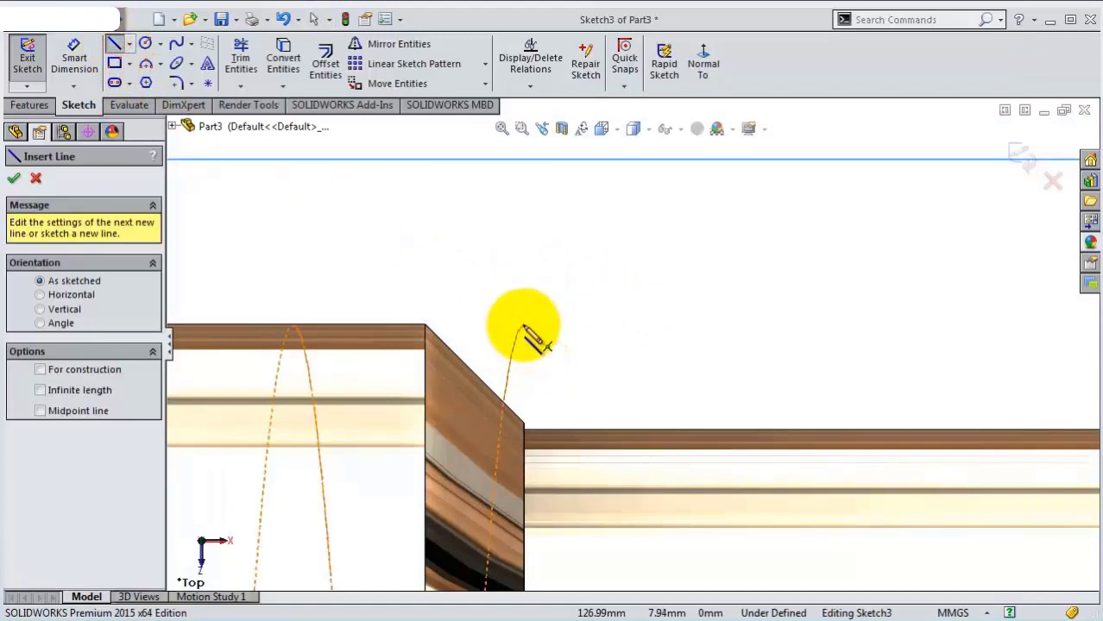
pyautogui.scroll(-2, 534, 328)
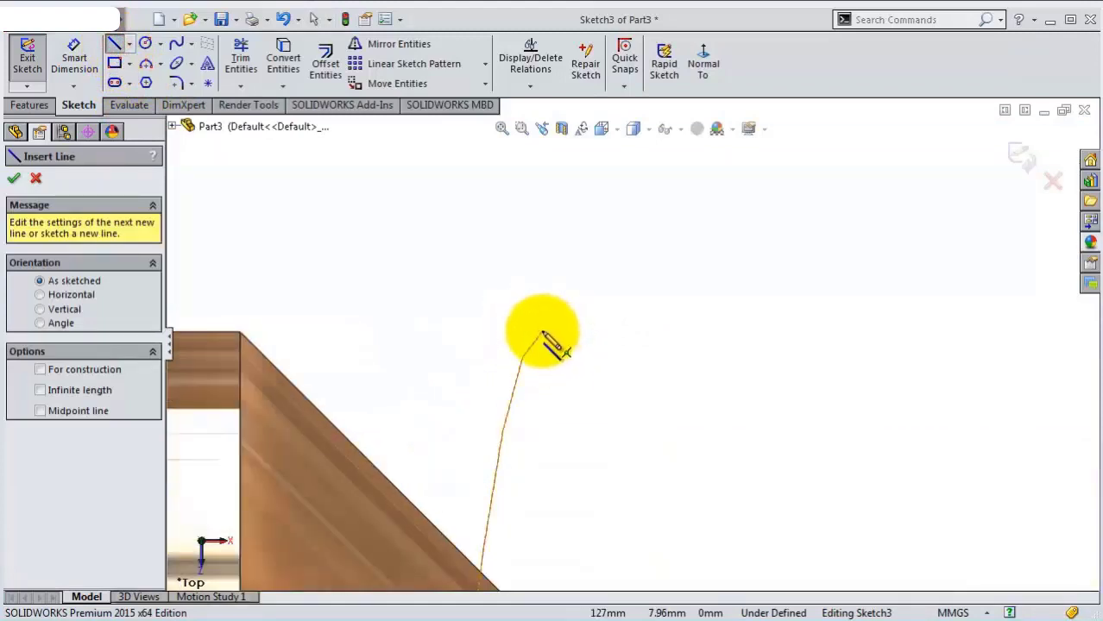
pyautogui.click(543, 333)
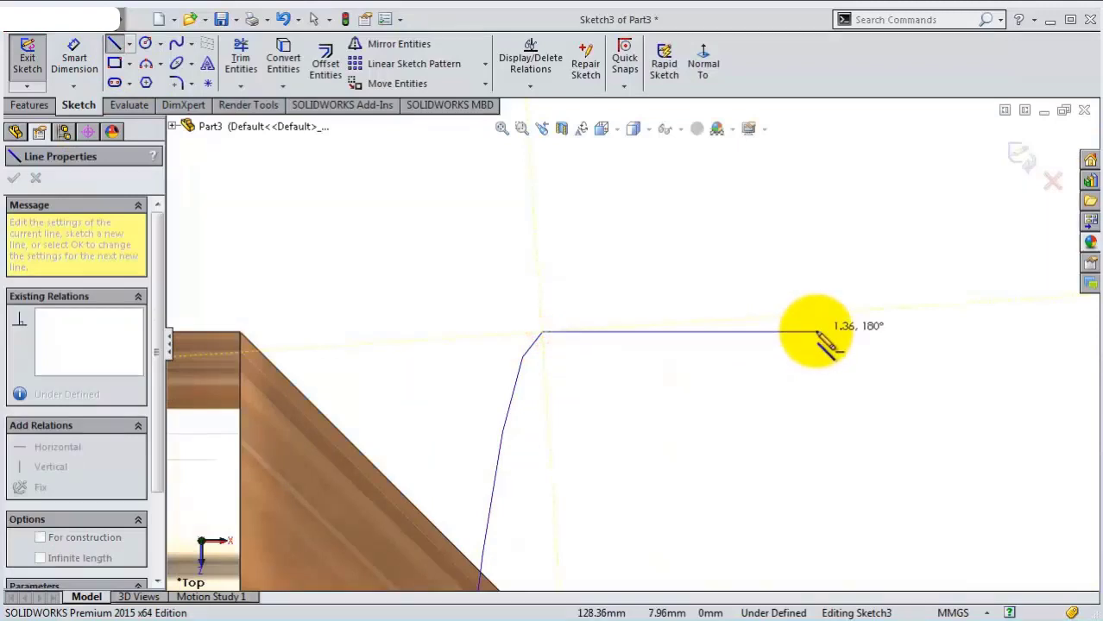
pyautogui.click(816, 331)
pyautogui.scroll(2, 742, 442)
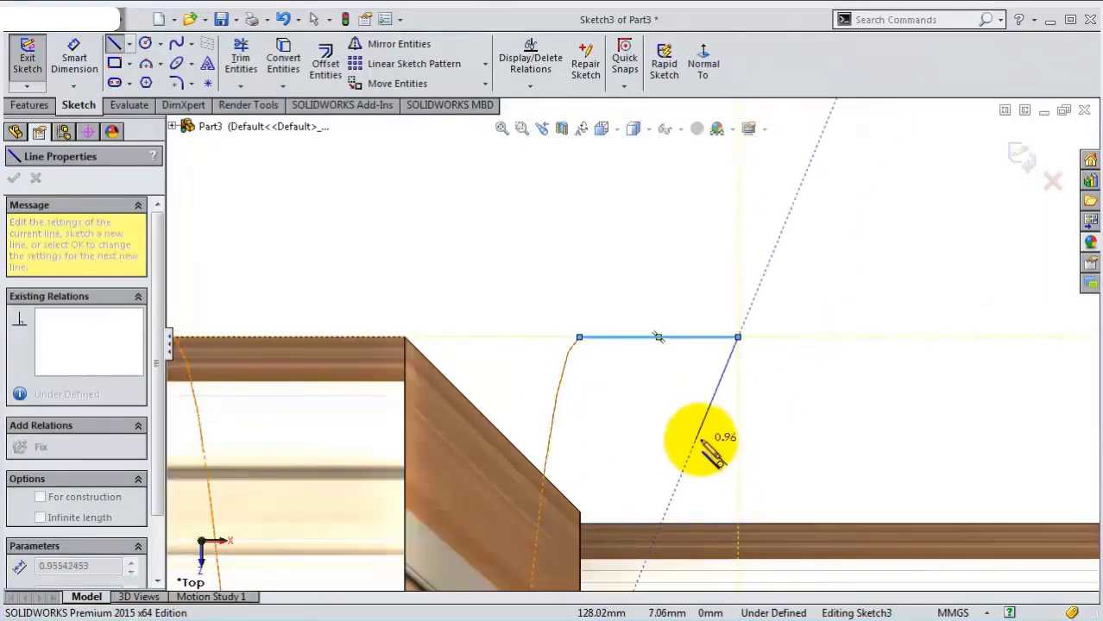
pyautogui.click(687, 430)
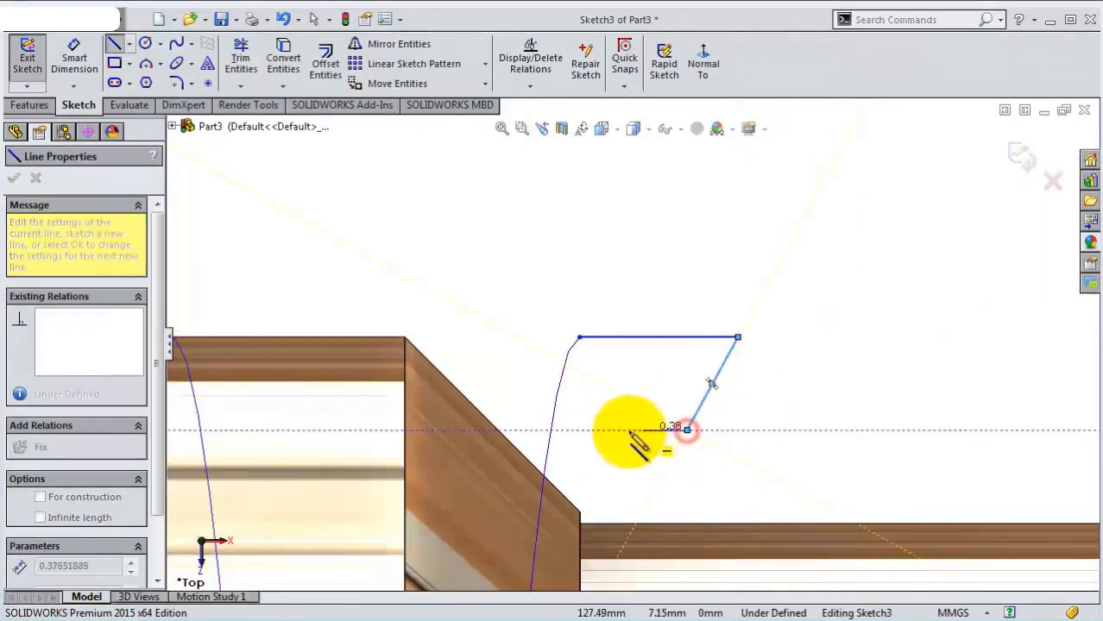
pyautogui.click(626, 430)
pyautogui.click(578, 338)
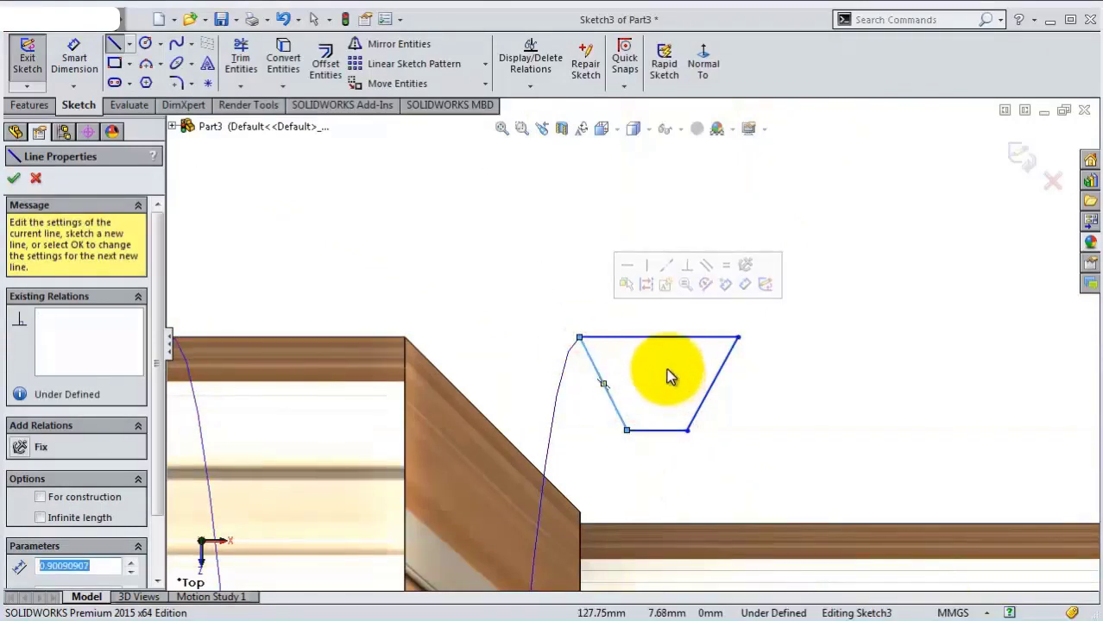
# Dimension the angle between the trapezoid's two slanted flanks as 28°.
pyautogui.press('s')
pyautogui.click(712, 381)
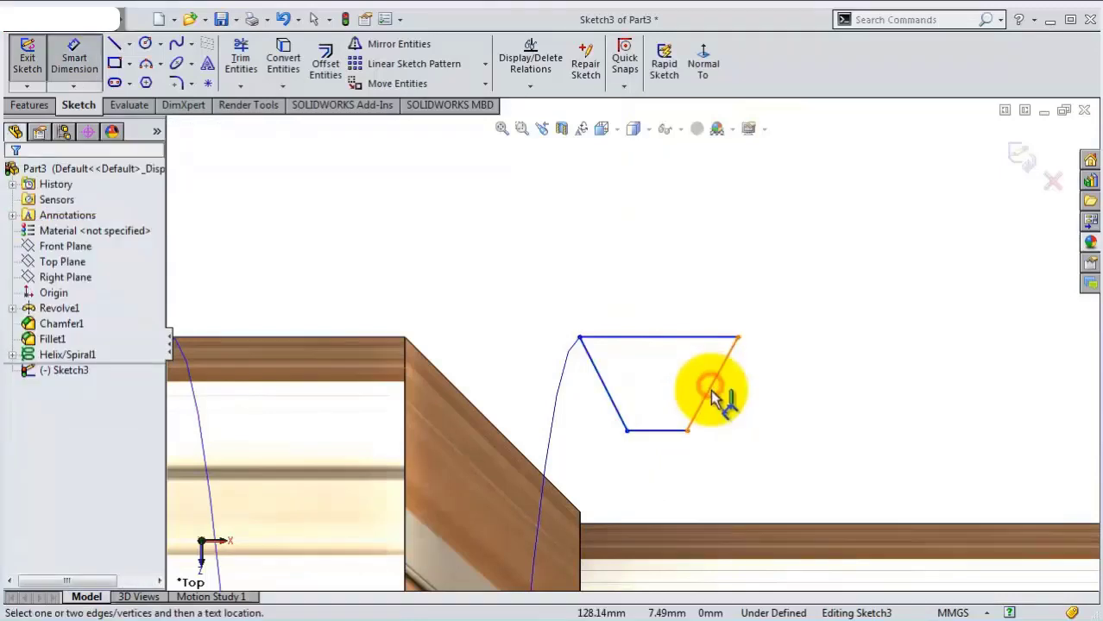
pyautogui.click(709, 390)
pyautogui.click(619, 413)
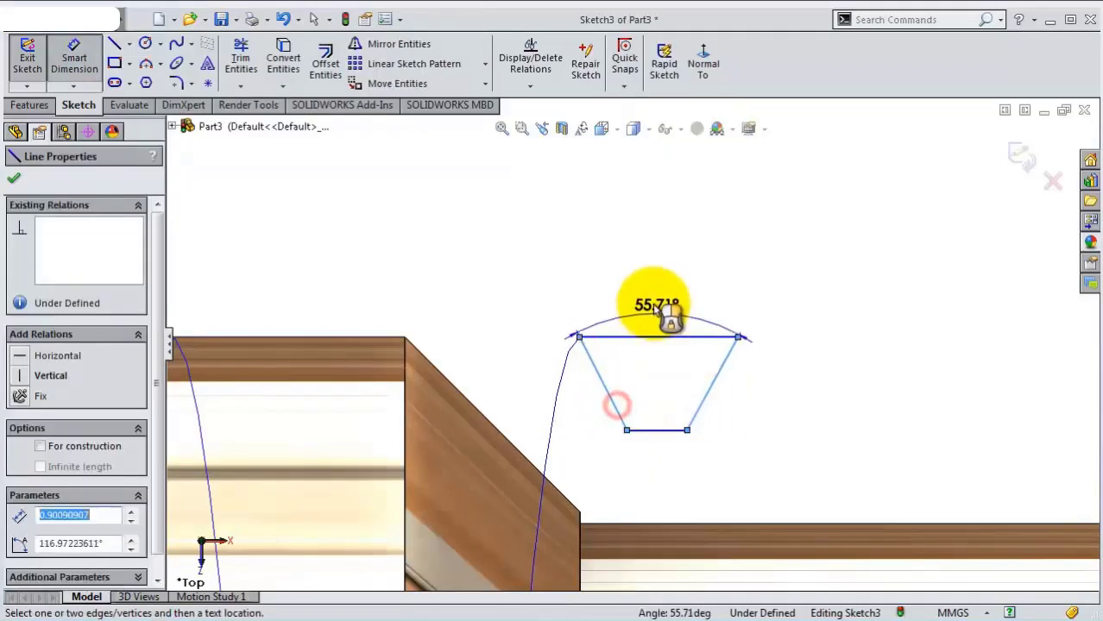
pyautogui.click(648, 290)
pyautogui.write('28')
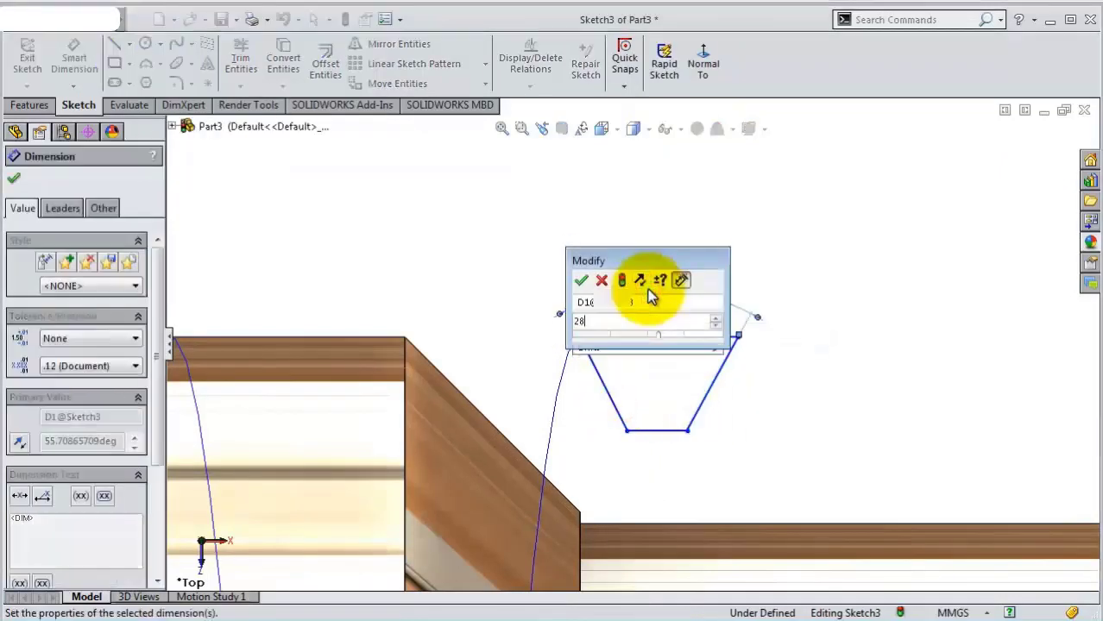
pyautogui.press('Return')
pyautogui.press('Escape')
# Drag the trapezoid's lower-left corner so the profile widens toward the top.
pyautogui.click(704, 406)
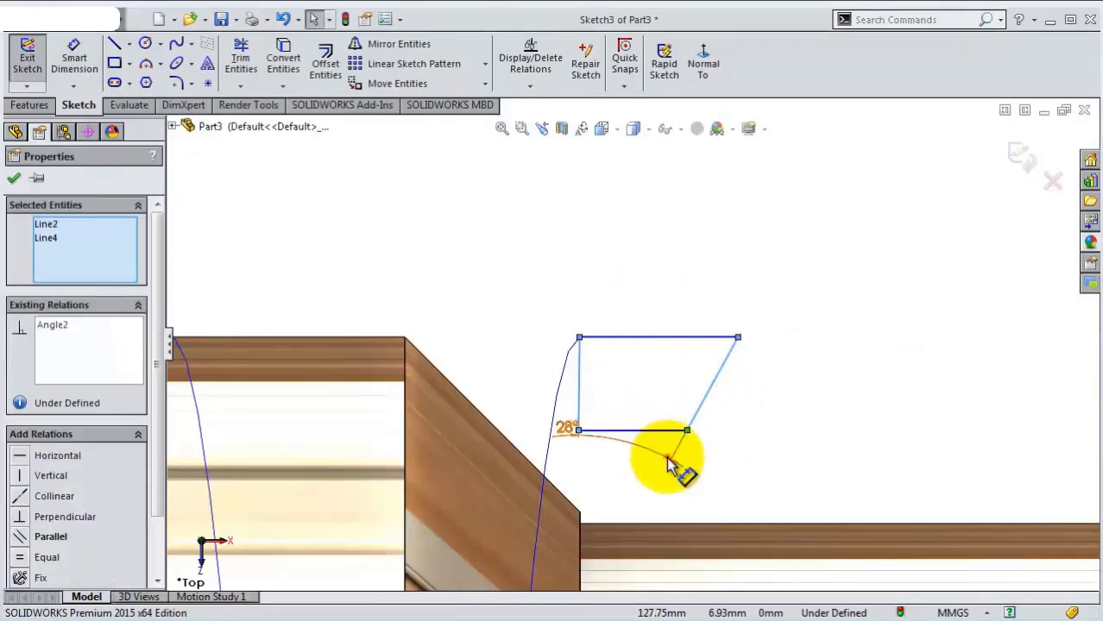
pyautogui.click(665, 456)
pyautogui.click(630, 379)
pyautogui.click(608, 432)
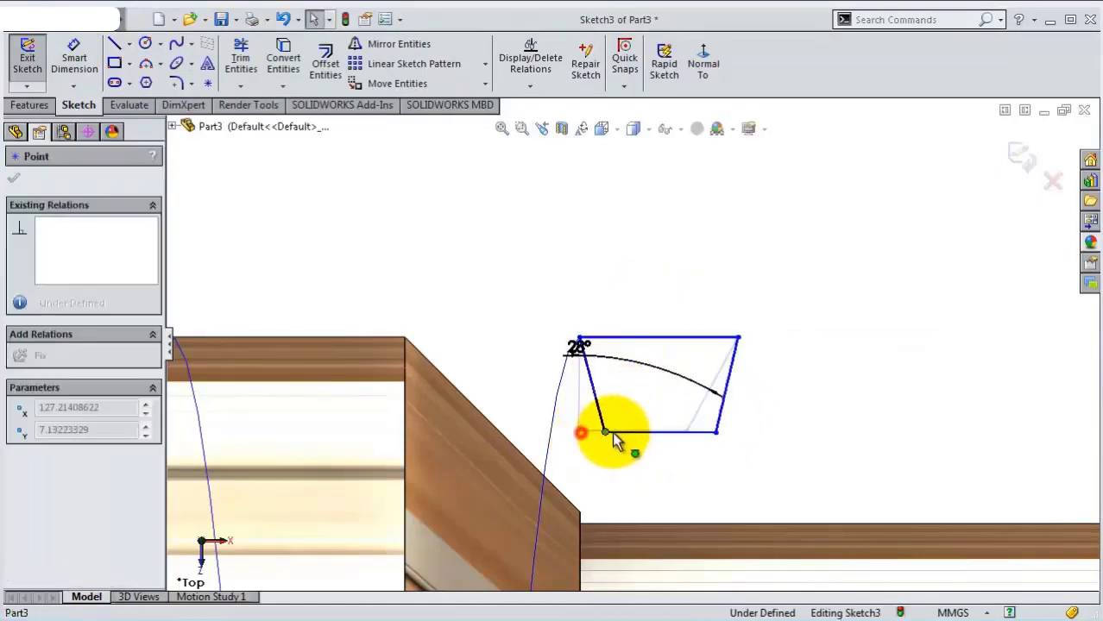
pyautogui.click(752, 429)
pyautogui.scroll(-2, 725, 397)
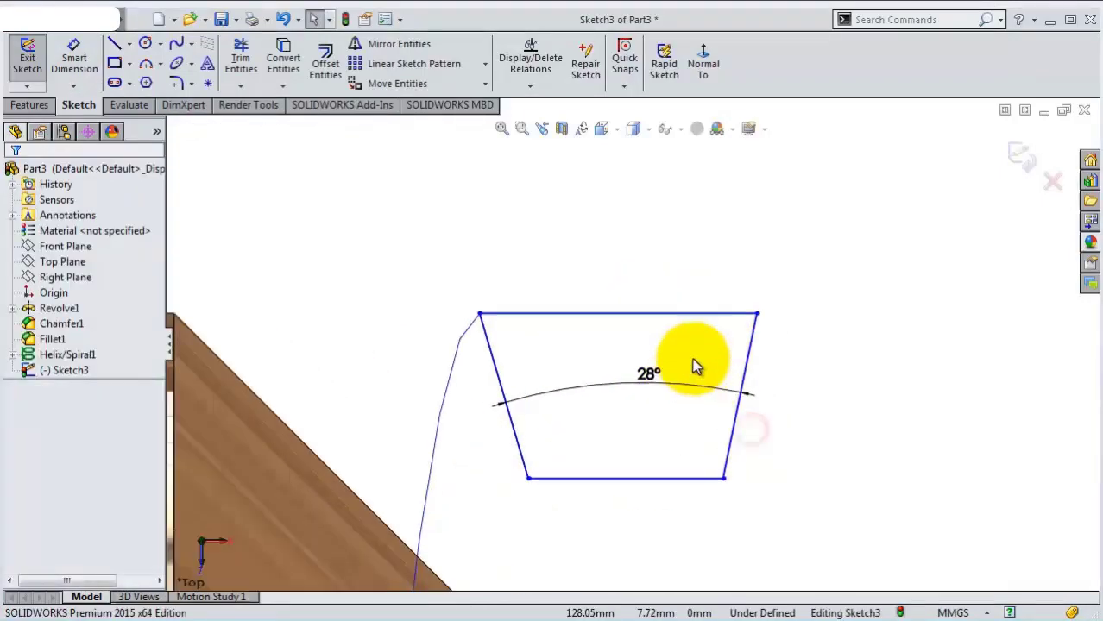
pyautogui.scroll(-2, 473, 367)
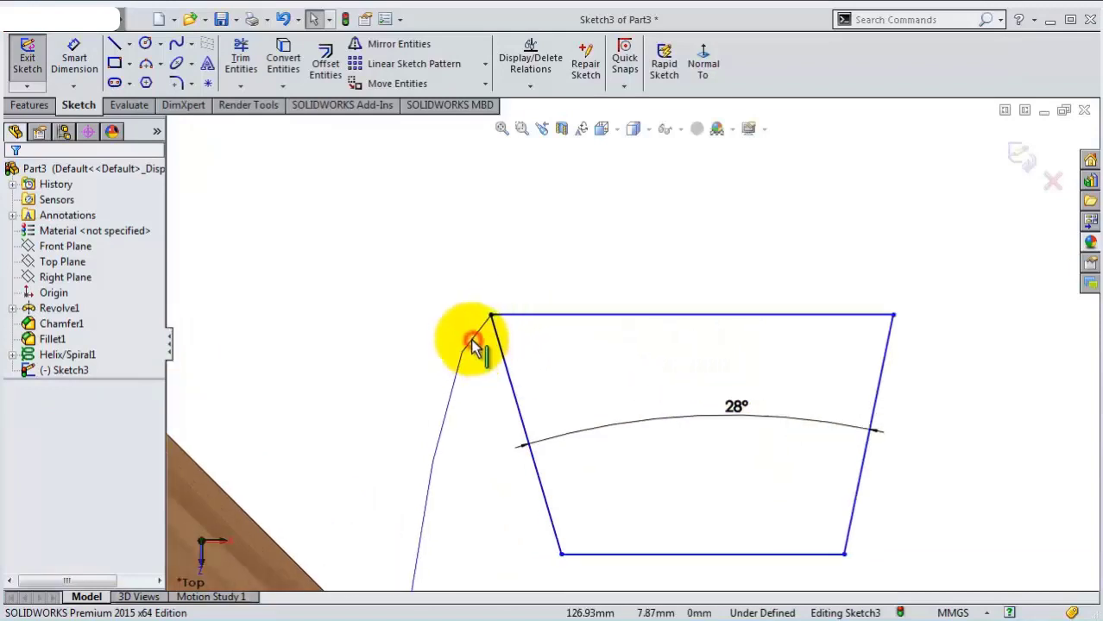
pyautogui.click(490, 318)
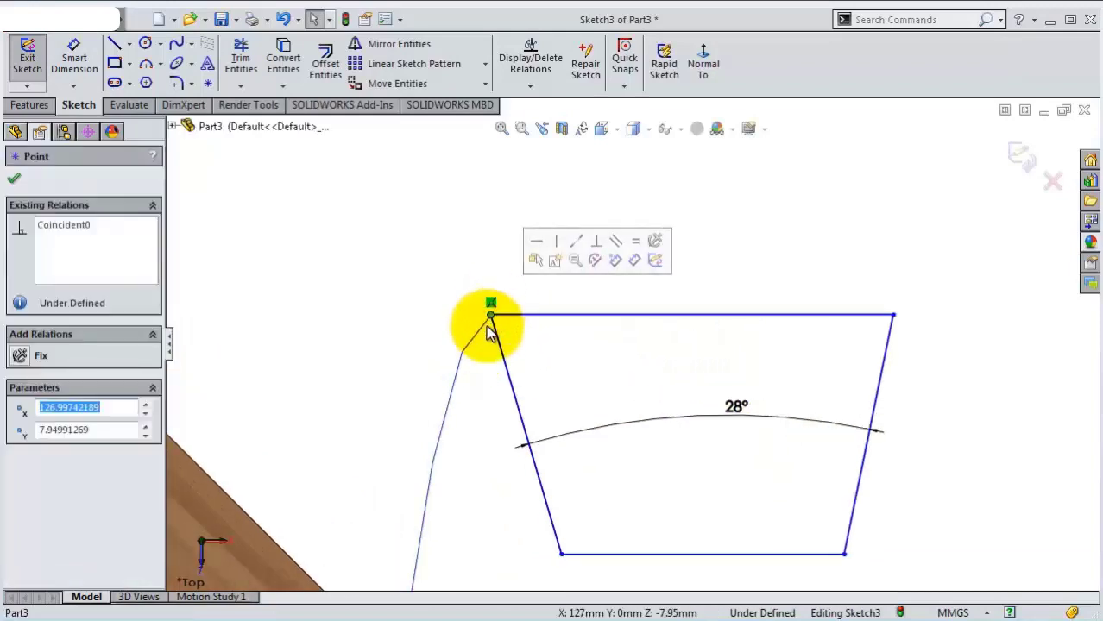
pyautogui.click(485, 345)
pyautogui.scroll(1, 605, 380)
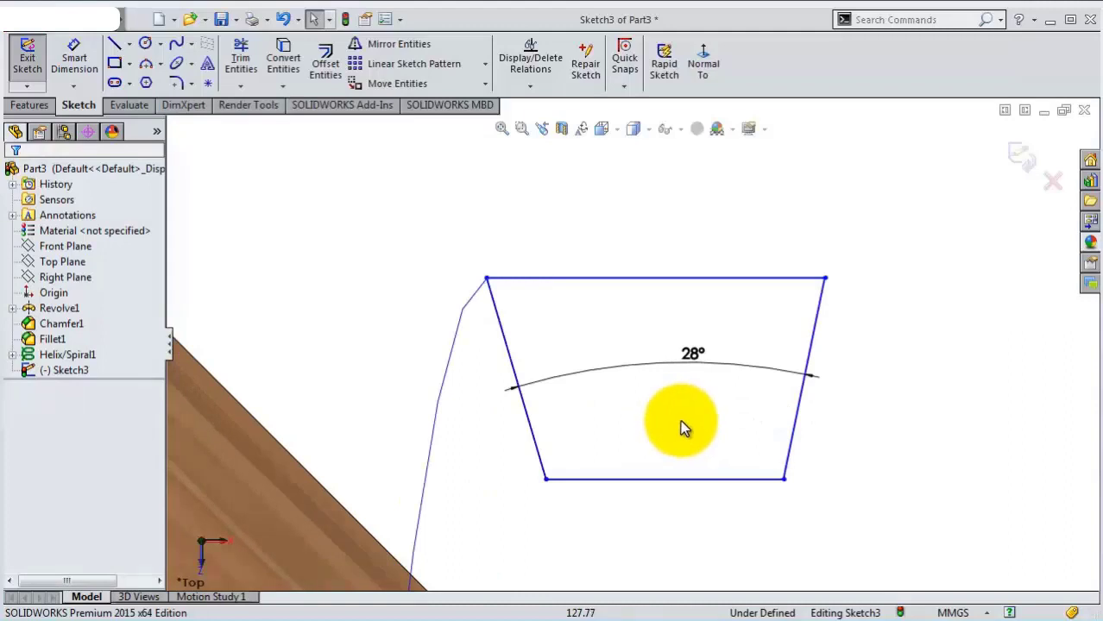
pyautogui.scroll(2, 680, 425)
# Dimension the trapezoid's bottom edge to 1.37 mm.
pyautogui.click(74, 57)
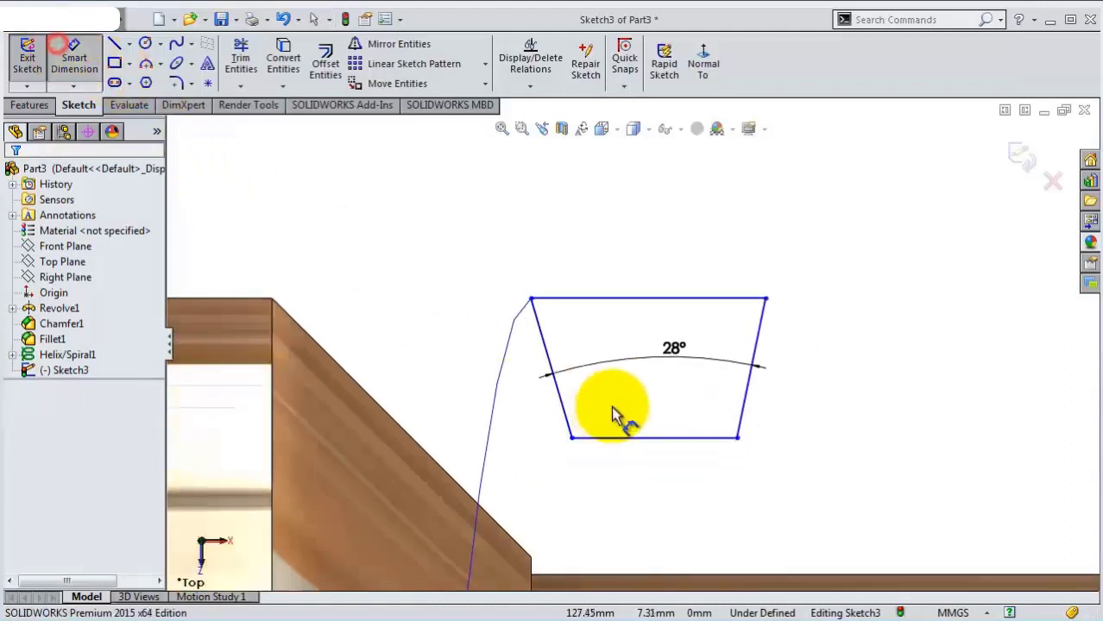
pyautogui.click(638, 440)
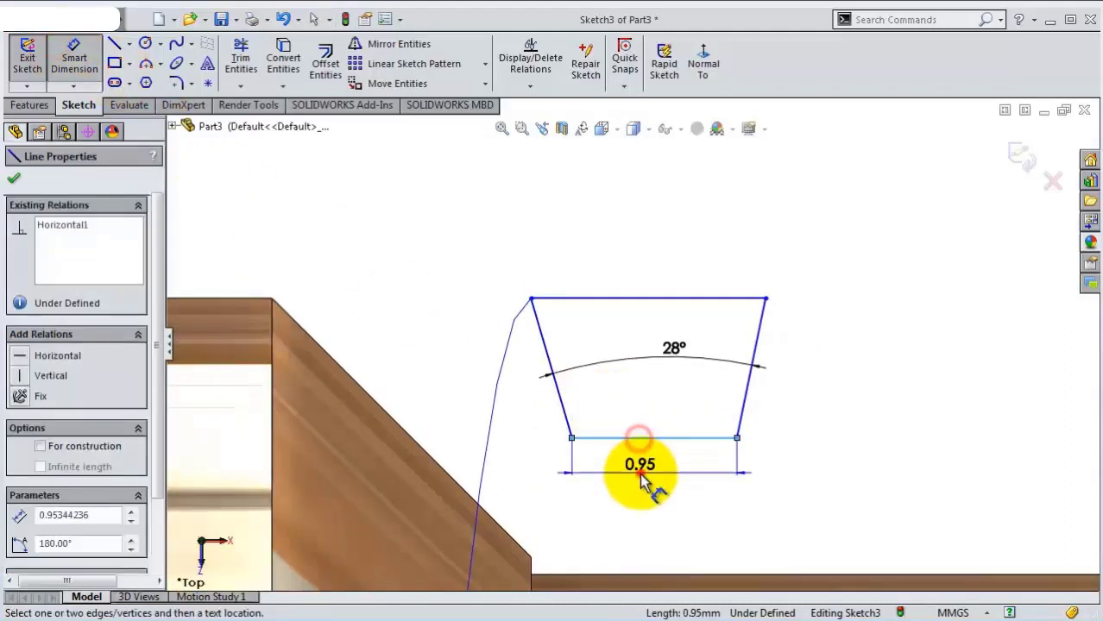
pyautogui.click(643, 477)
pyautogui.write('1,37')
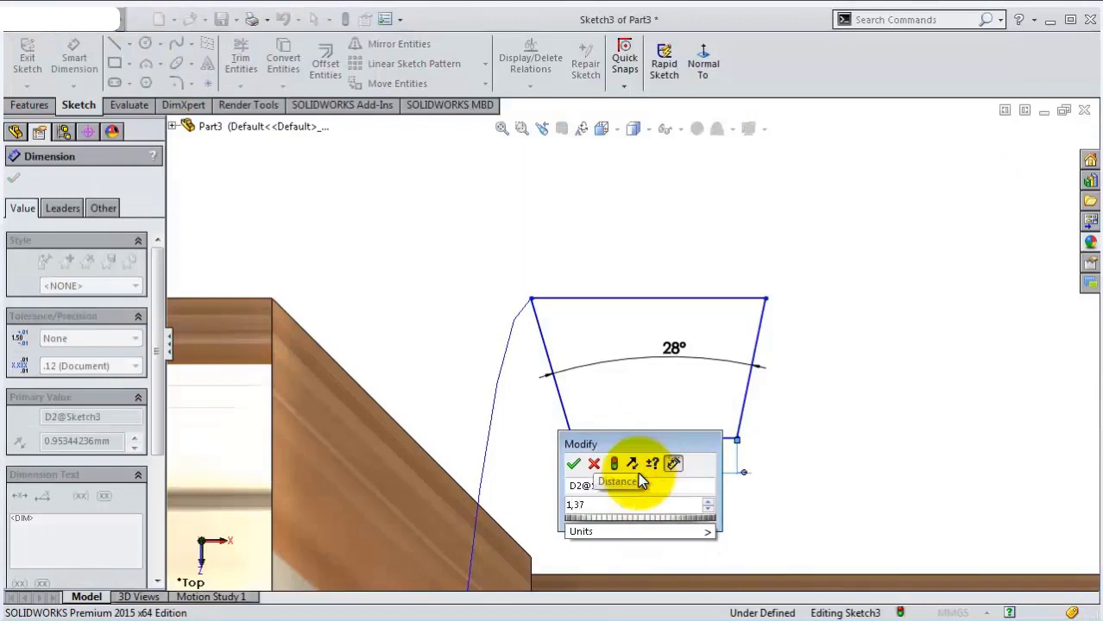
pyautogui.press('Return')
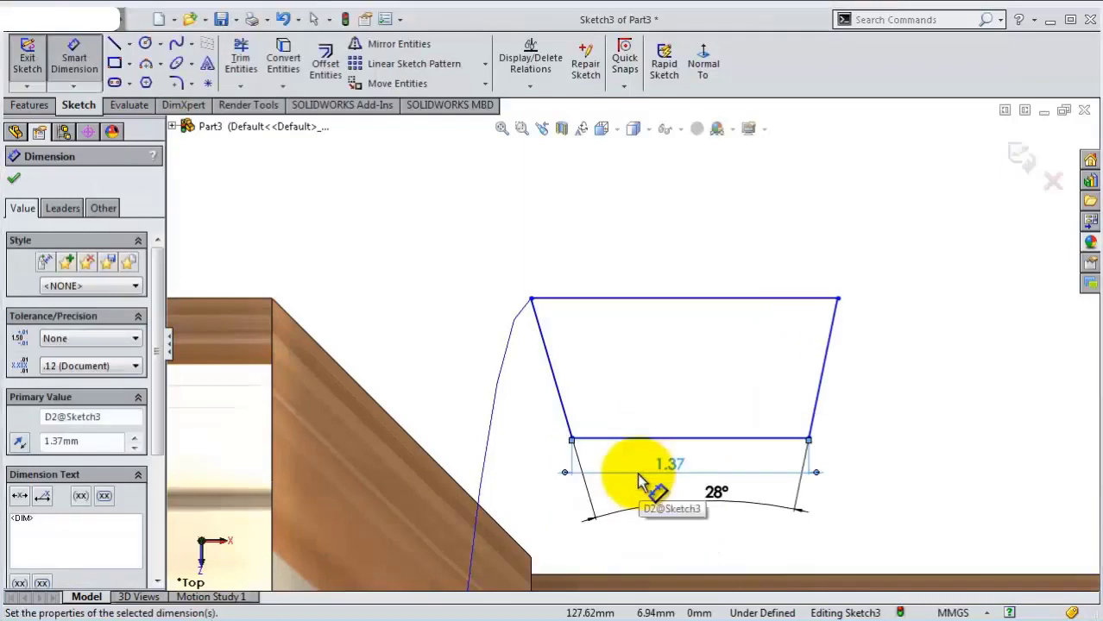
# Dimension the trapezoid's height between top and bottom edges to 1.84 mm.
pyautogui.click(827, 369)
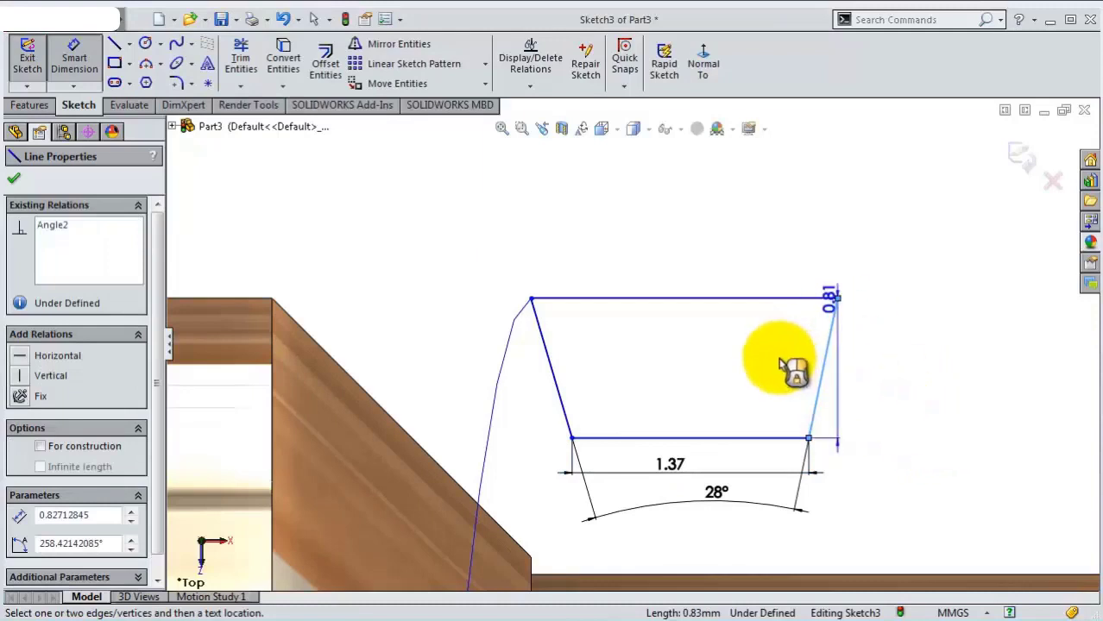
pyautogui.press('Escape')
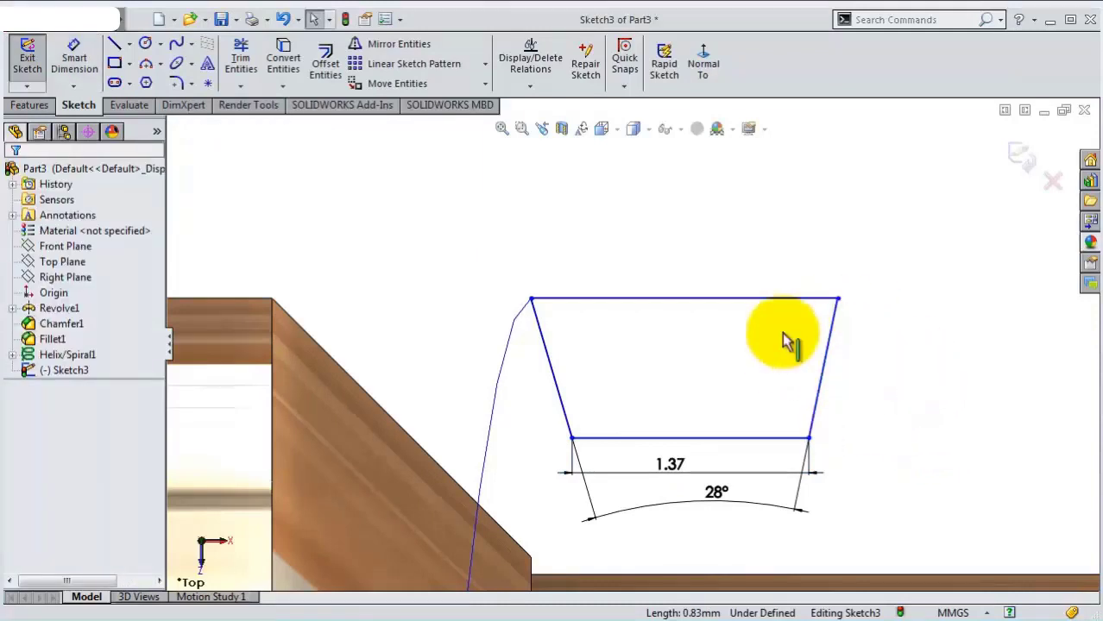
pyautogui.click(731, 300)
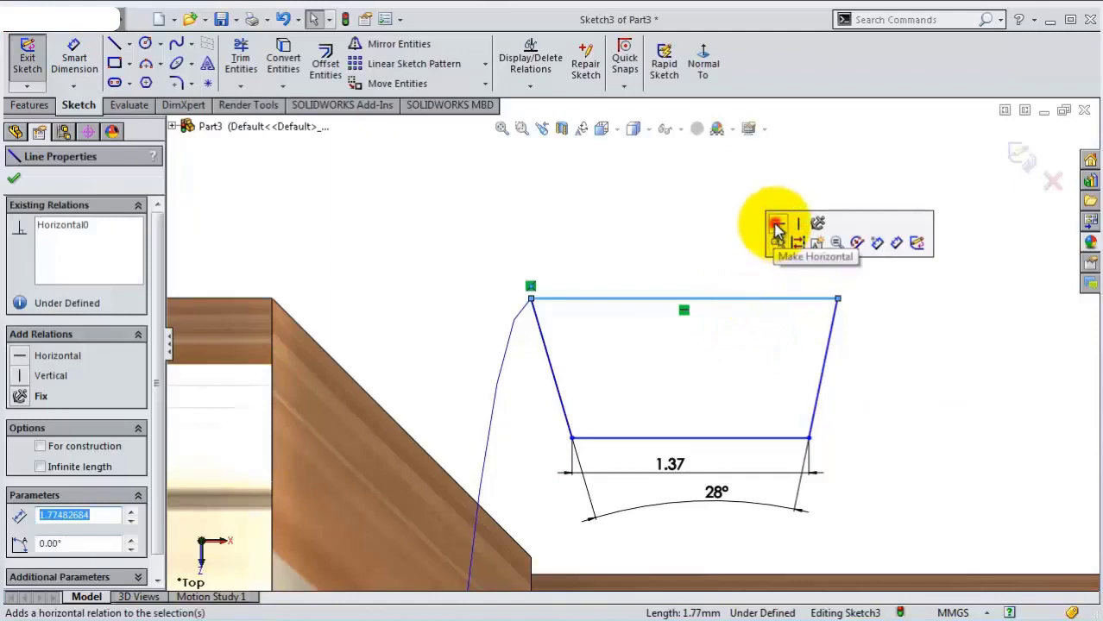
pyautogui.click(775, 440)
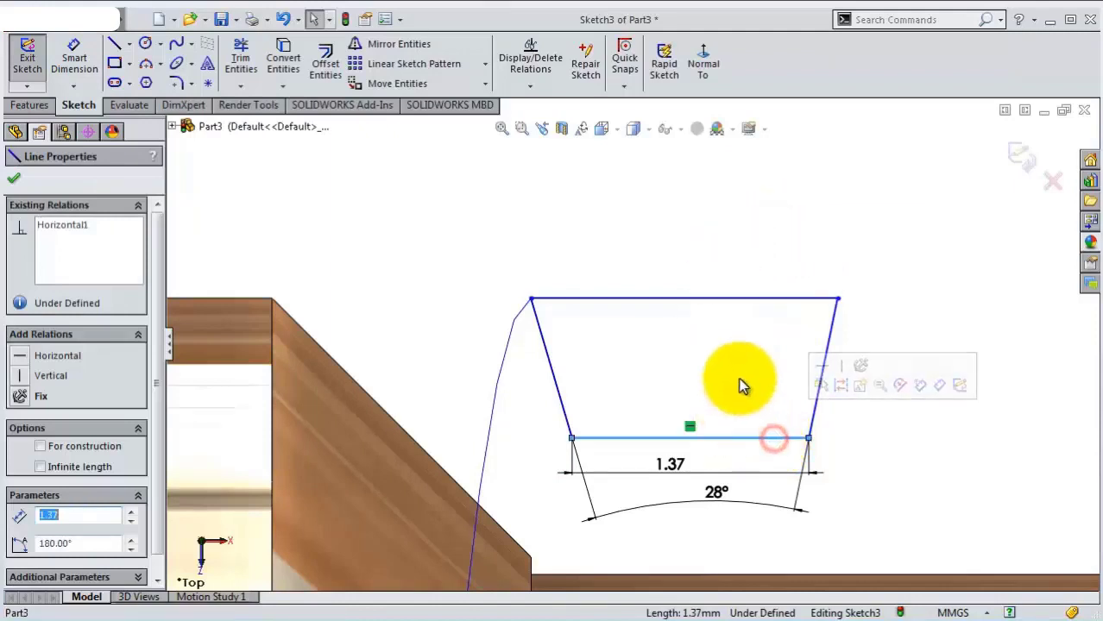
pyautogui.click(738, 378)
pyautogui.click(95, 71)
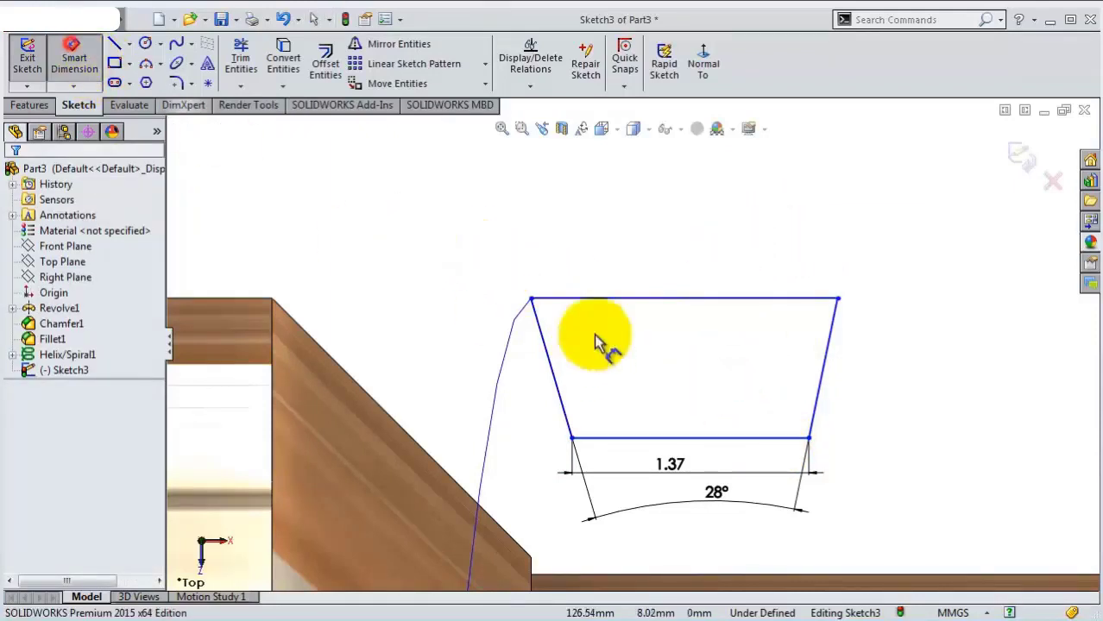
pyautogui.click(643, 299)
pyautogui.click(655, 440)
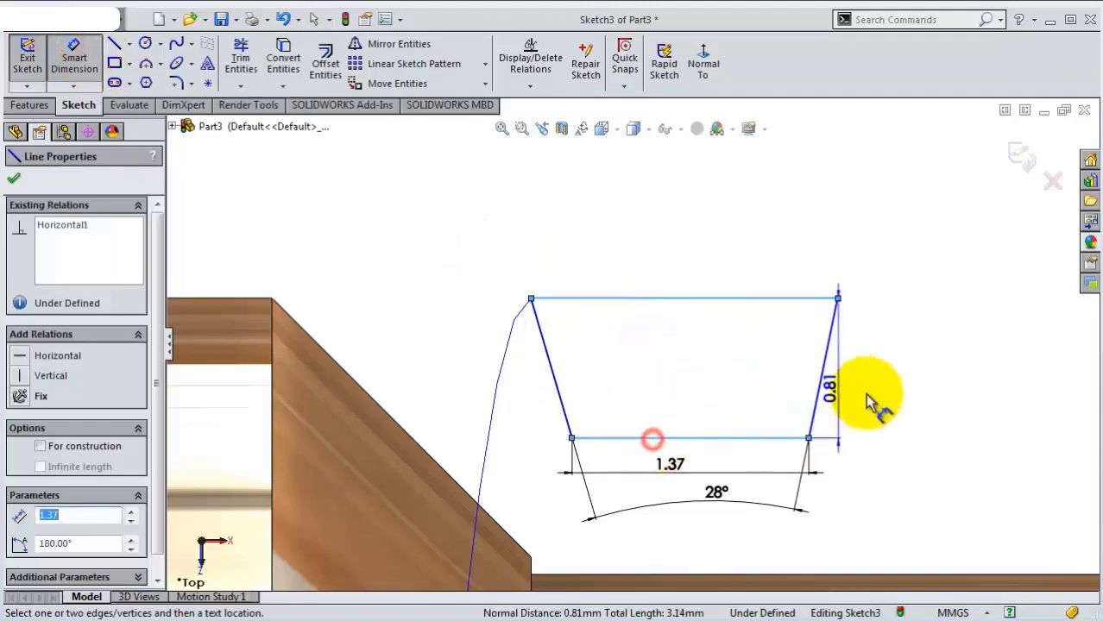
pyautogui.click(882, 400)
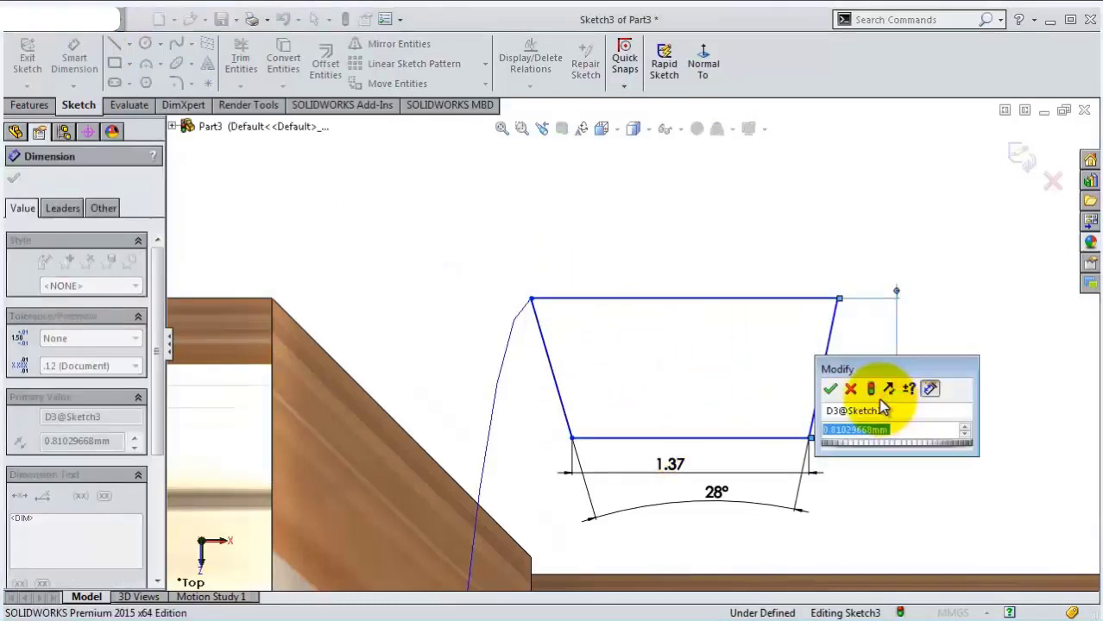
pyautogui.write('1,8')
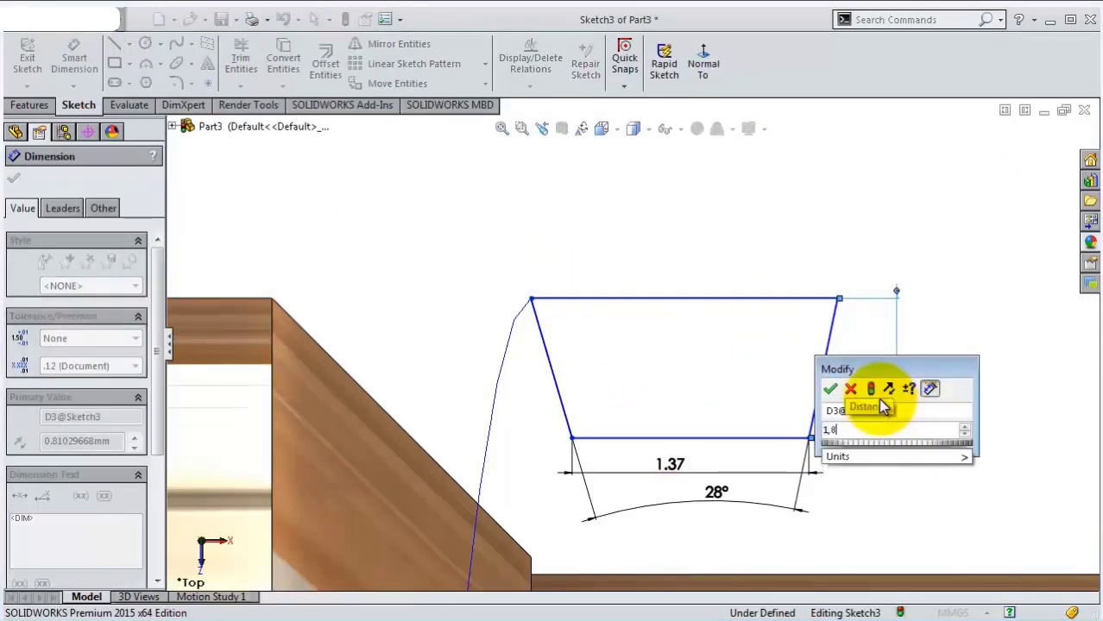
pyautogui.write('4')
pyautogui.press('Return')
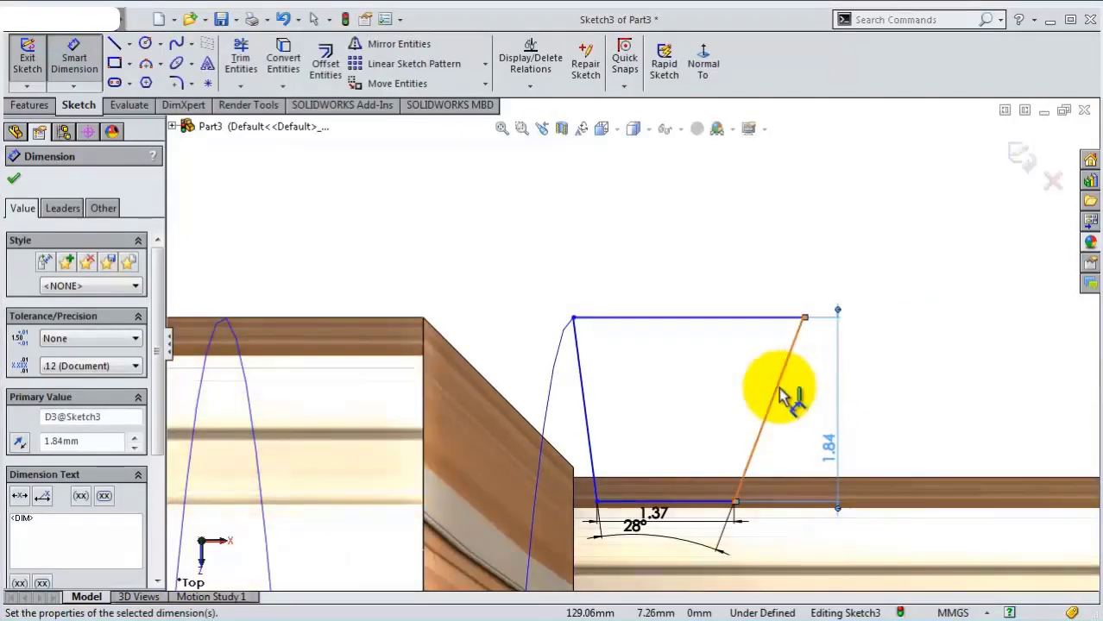
# Make the trapezoid's two slanted sides equal in length.
pyautogui.click(771, 373)
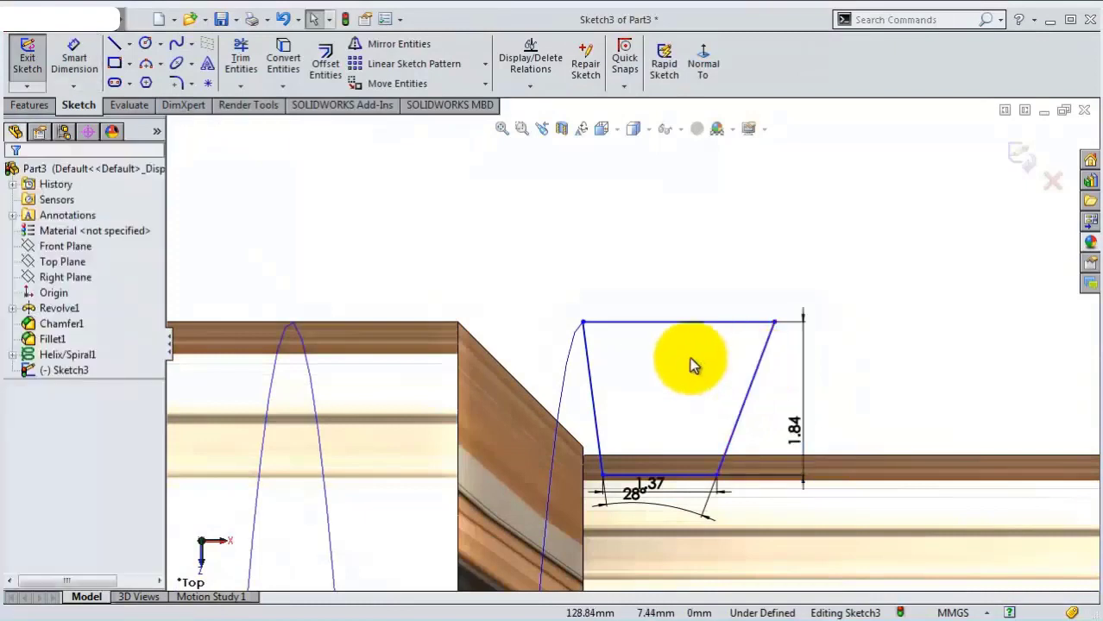
pyautogui.click(589, 395)
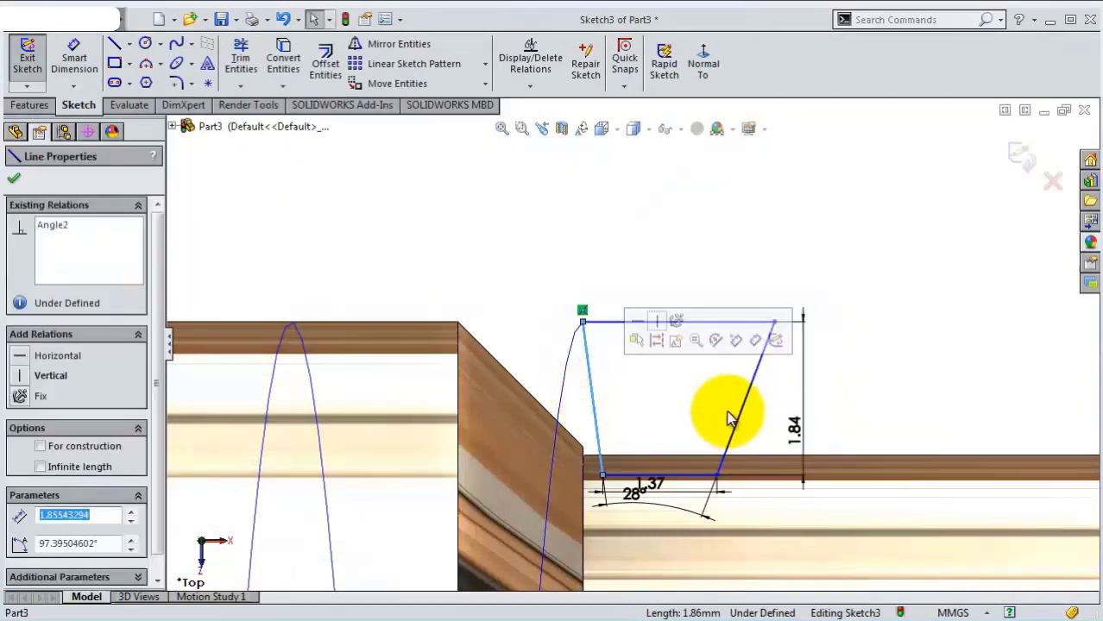
pyautogui.keyDown('ctrl'); pyautogui.click(738, 418); pyautogui.keyUp('ctrl')
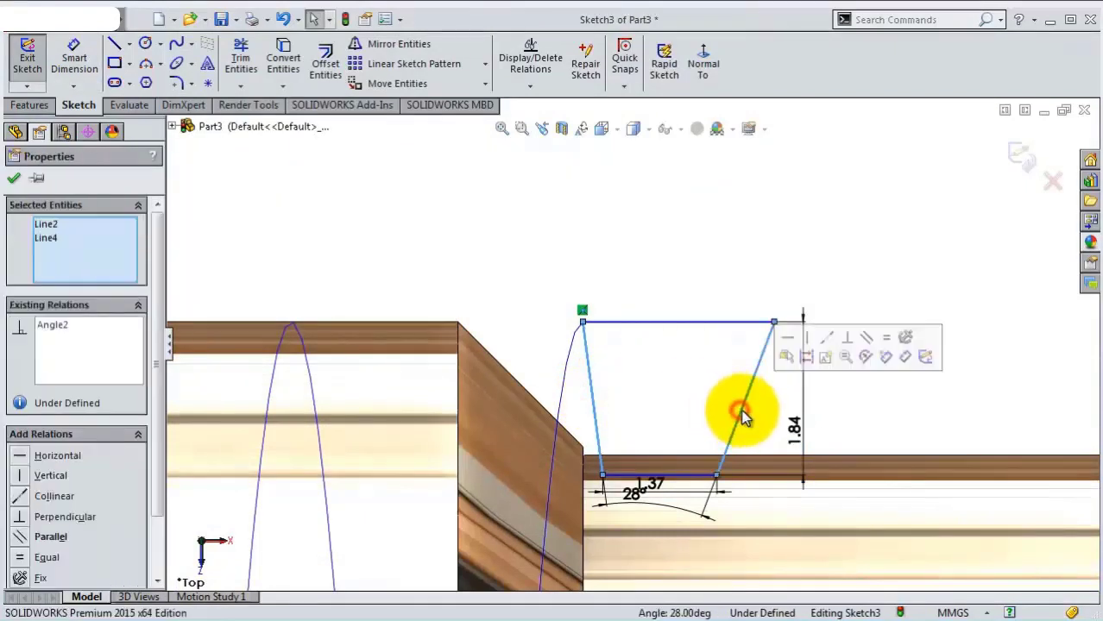
pyautogui.click(882, 341)
pyautogui.click(882, 291)
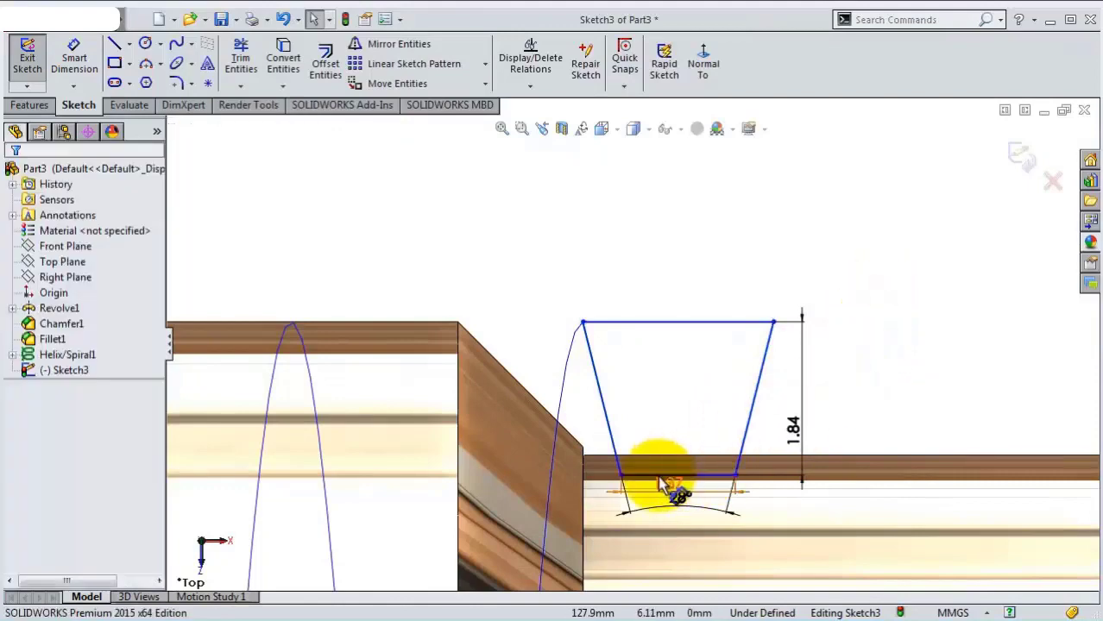
pyautogui.scroll(-2, 713, 504)
pyautogui.scroll(1, 864, 526)
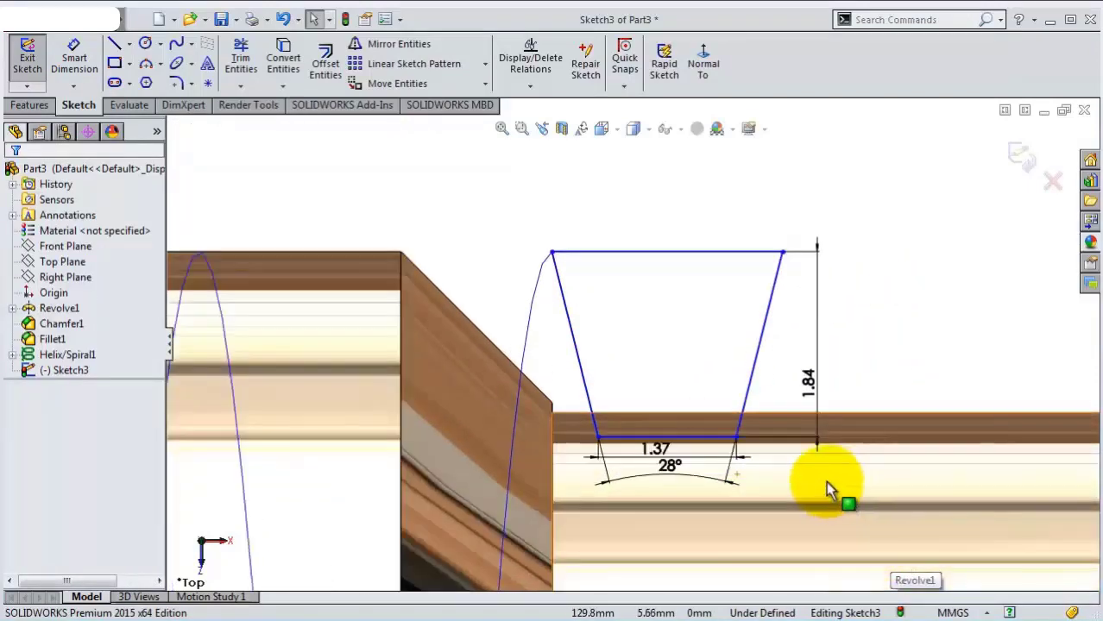
pyautogui.moveTo(751, 395)
pyautogui.mouseDown(button='middle')
pyautogui.moveTo(739, 369)
pyautogui.moveTo(744, 432)
pyautogui.moveTo(756, 413)
pyautogui.mouseUp(button='middle')
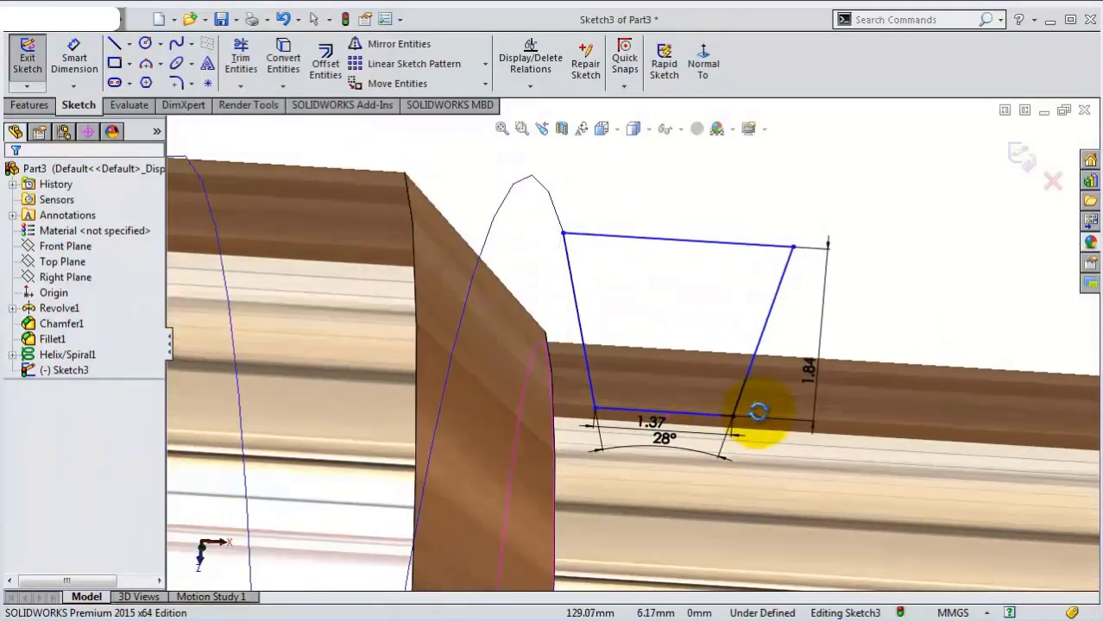
pyautogui.scroll(-2, 586, 242)
pyautogui.scroll(-1, 577, 283)
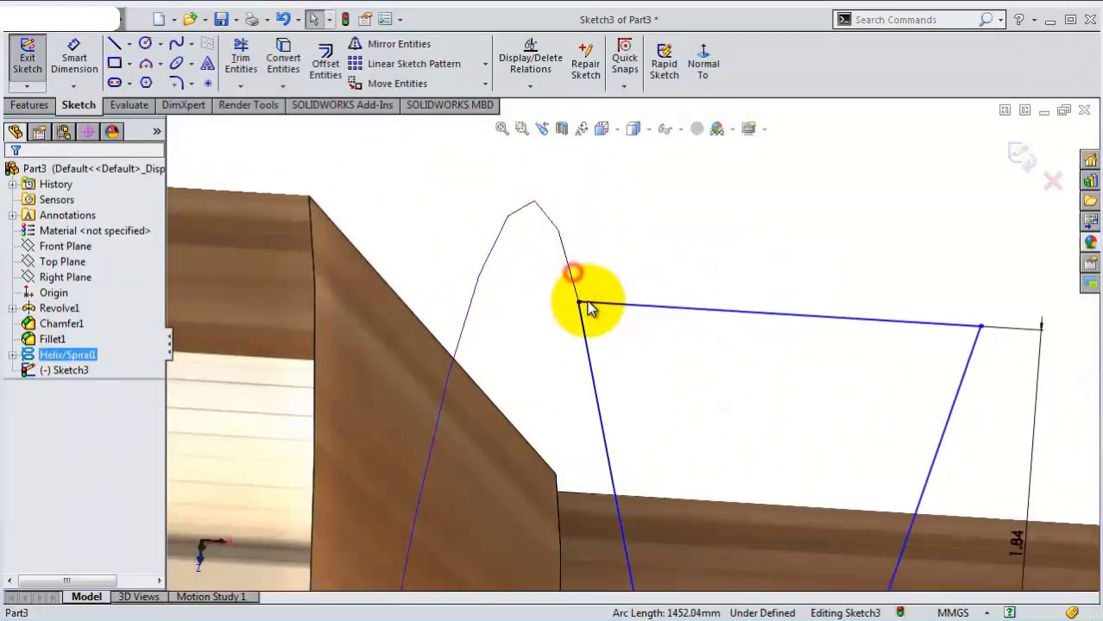
# Add a Pierce relation between the helix and the trapezoid's top-left corner, fully defining Sketch3.
pyautogui.keyDown('ctrl'); pyautogui.click(580, 303); pyautogui.keyUp('ctrl')
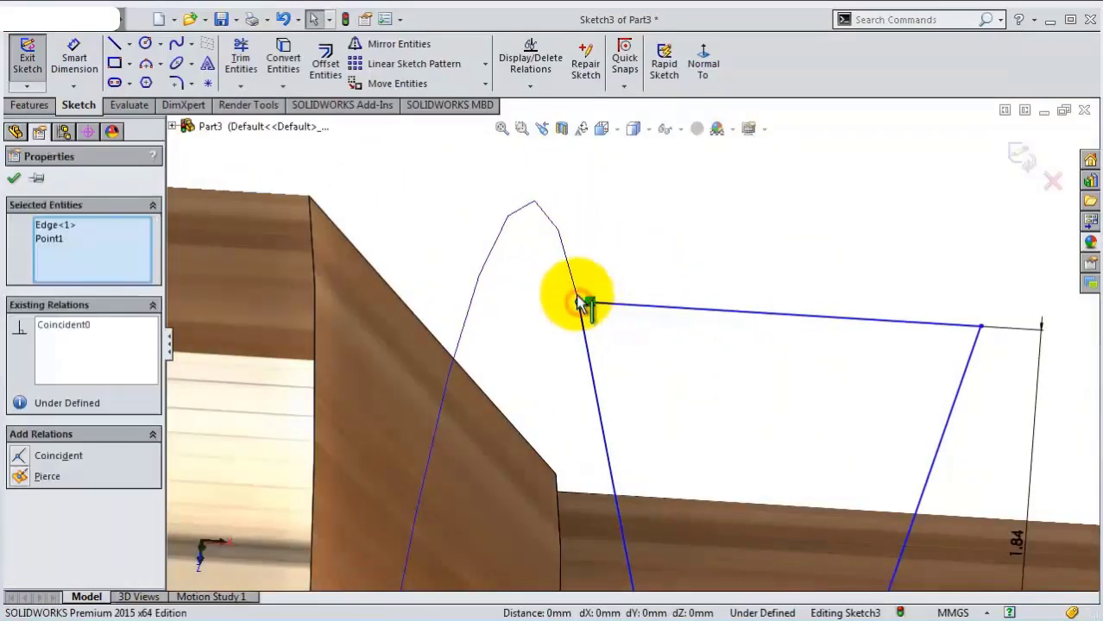
pyautogui.click(41, 477)
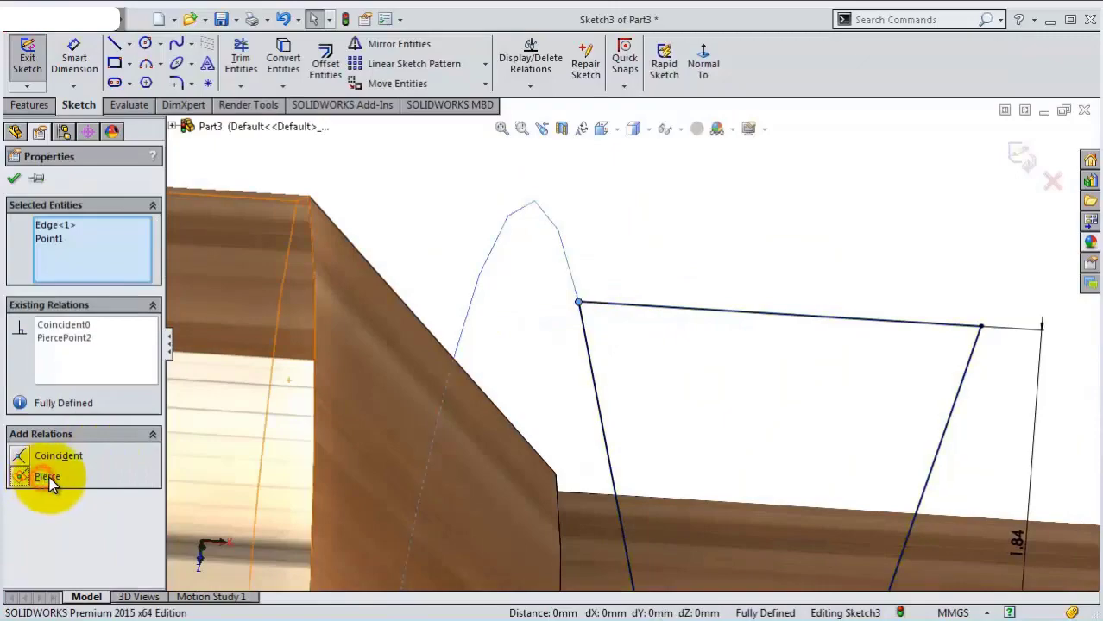
pyautogui.click(539, 326)
pyautogui.scroll(1, 741, 362)
pyautogui.scroll(2, 741, 362)
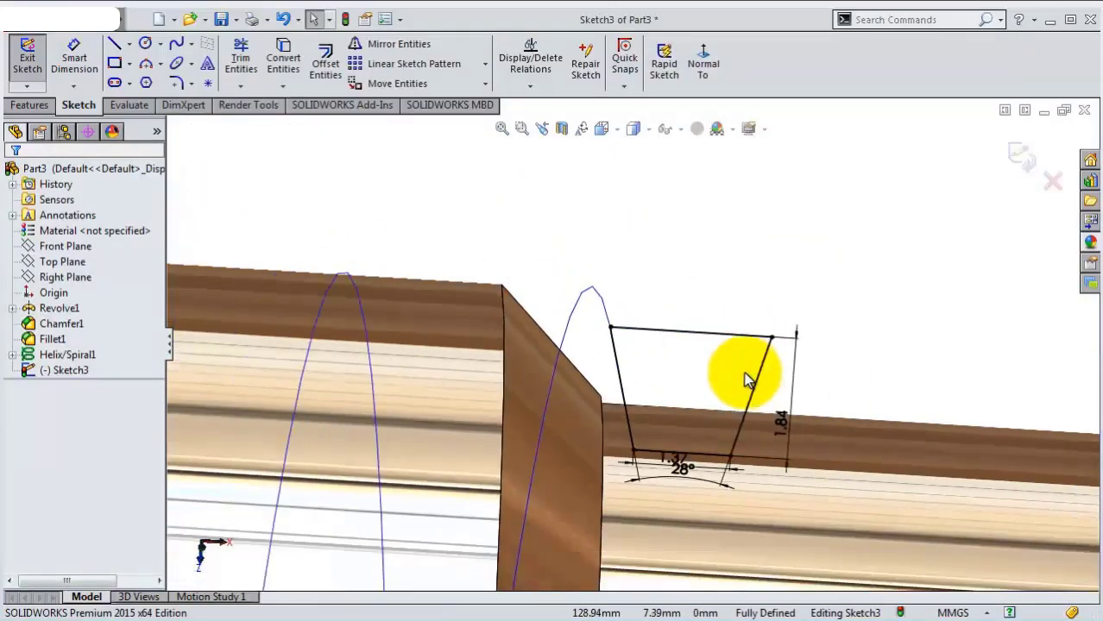
pyautogui.scroll(1, 746, 370)
pyautogui.click(702, 62)
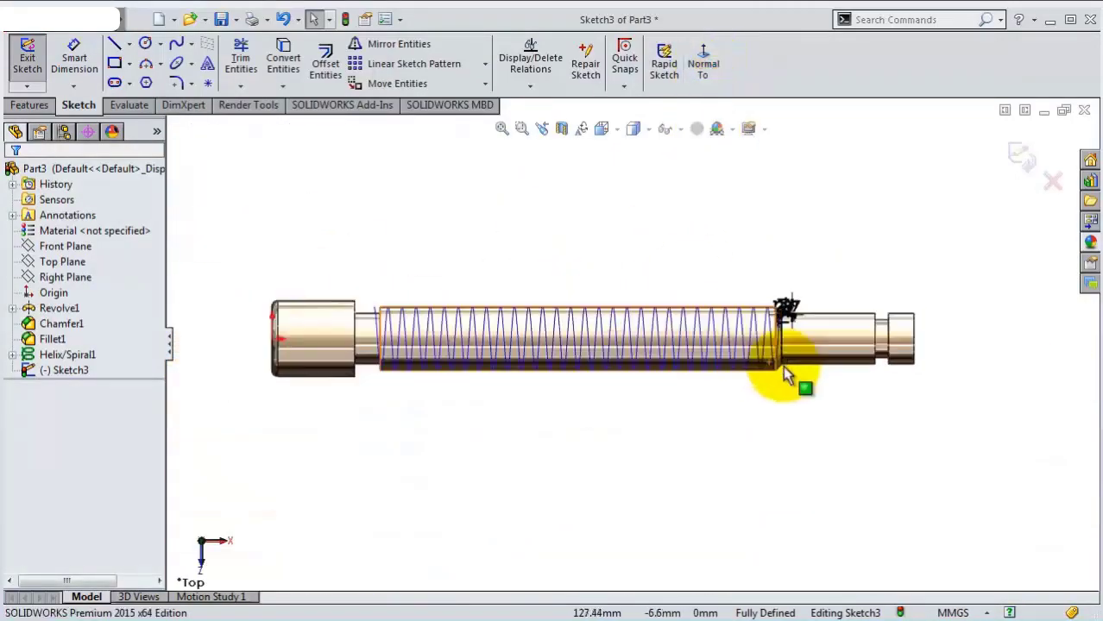
pyautogui.scroll(-2, 733, 371)
pyautogui.scroll(-1, 682, 380)
pyautogui.scroll(-2, 708, 380)
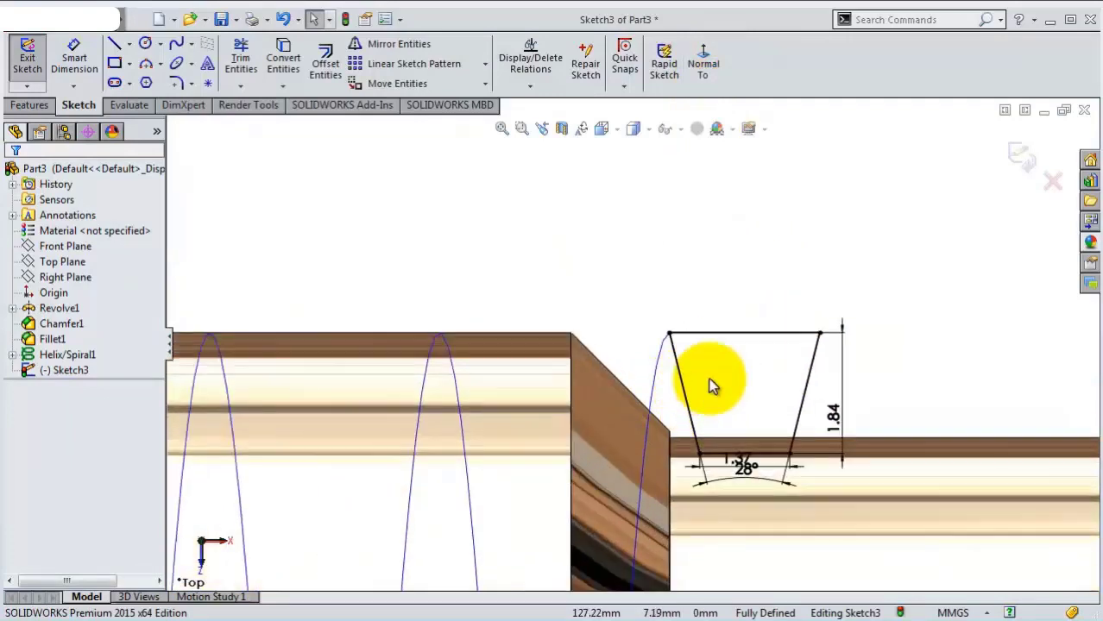
pyautogui.scroll(-1, 673, 363)
pyautogui.click(32, 105)
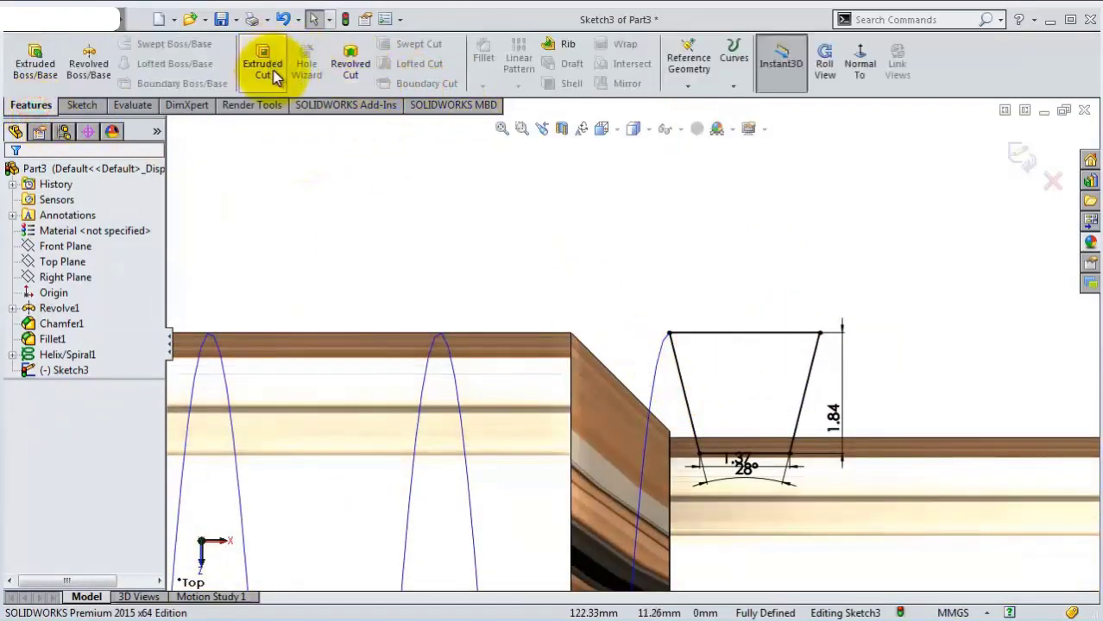
# Swept-cut the Sketch3 trapezoid along Helix/Spiral1 to create Cut-Sweep1.
pyautogui.click(1019, 153)
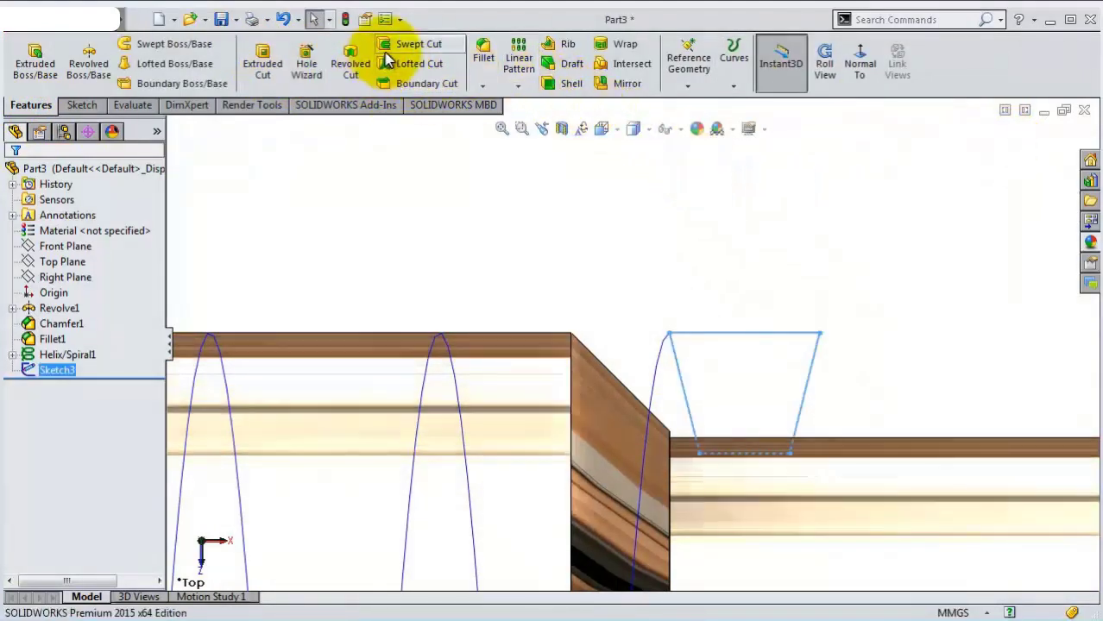
pyautogui.click(387, 48)
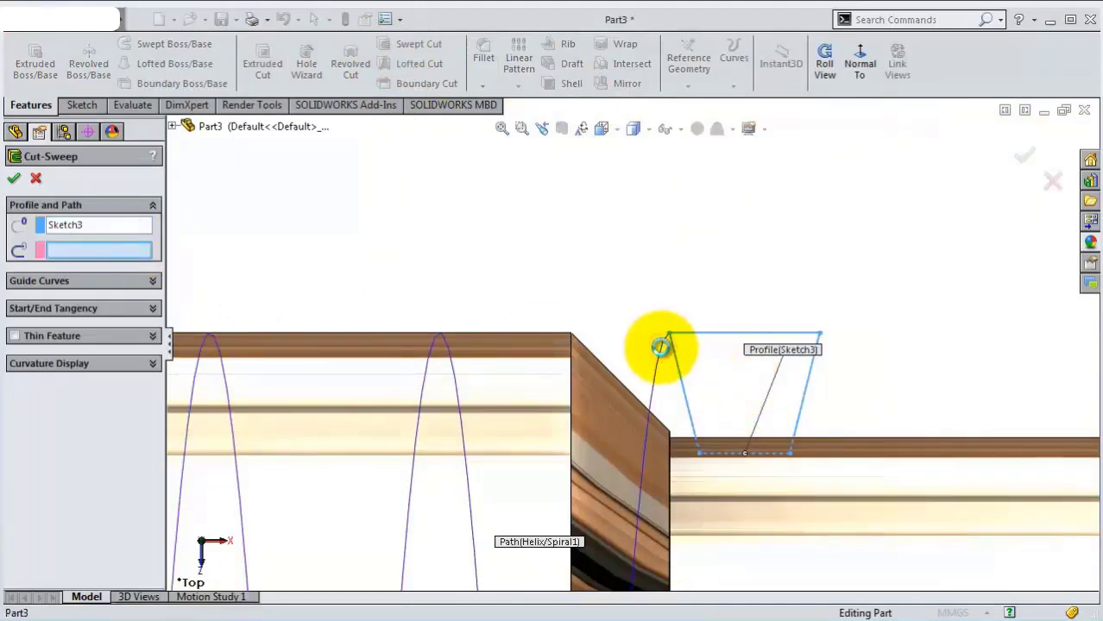
pyautogui.click(660, 347)
pyautogui.click(1024, 157)
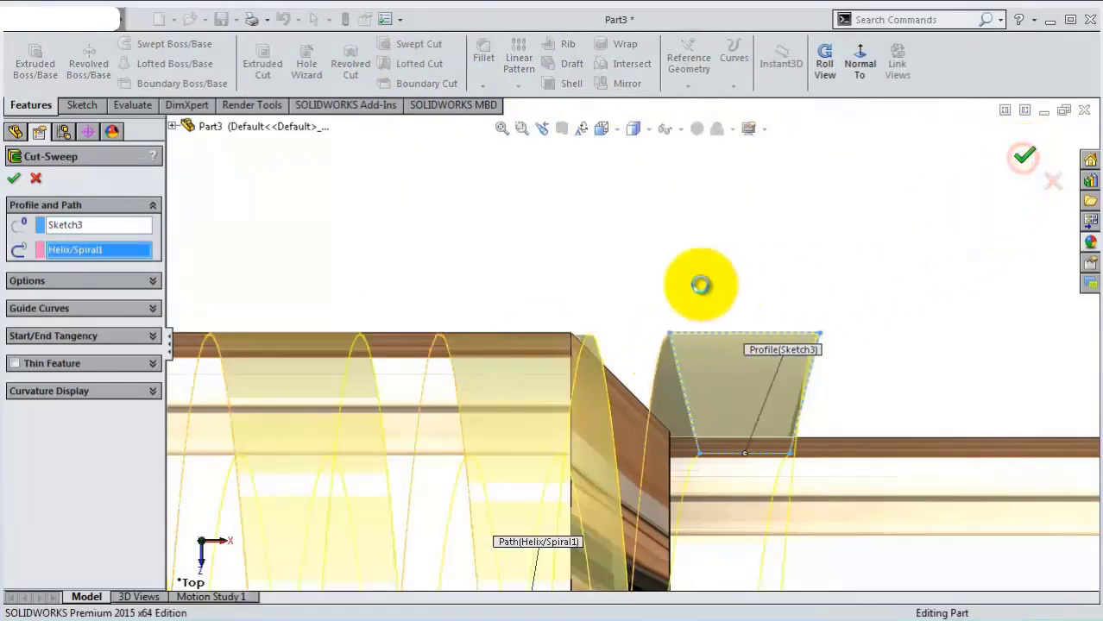
pyautogui.scroll(3, 674, 312)
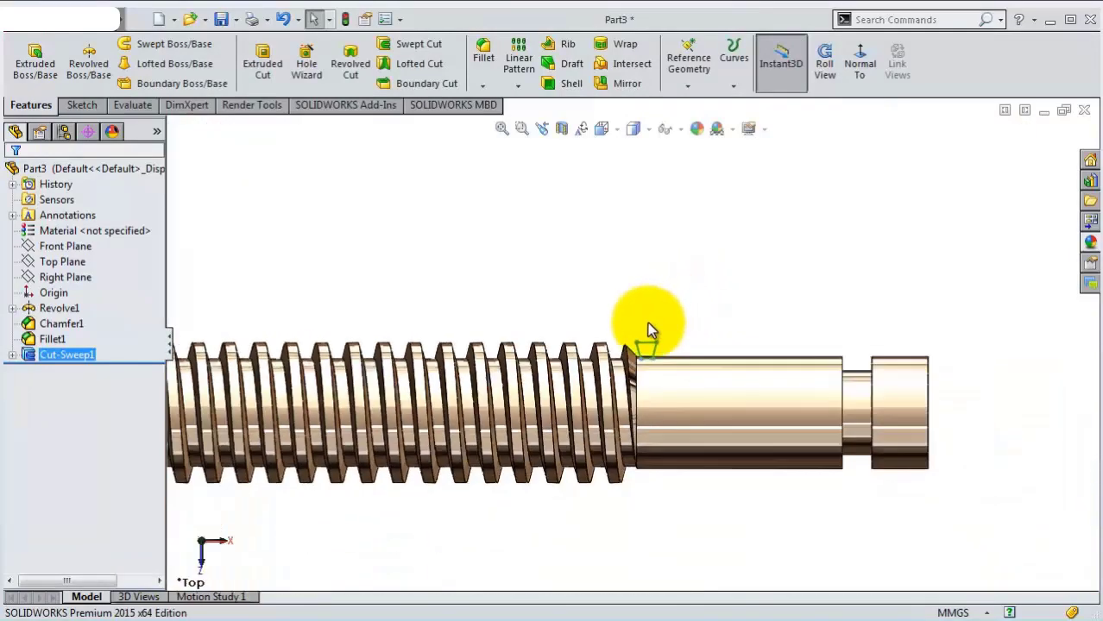
pyautogui.scroll(3, 659, 501)
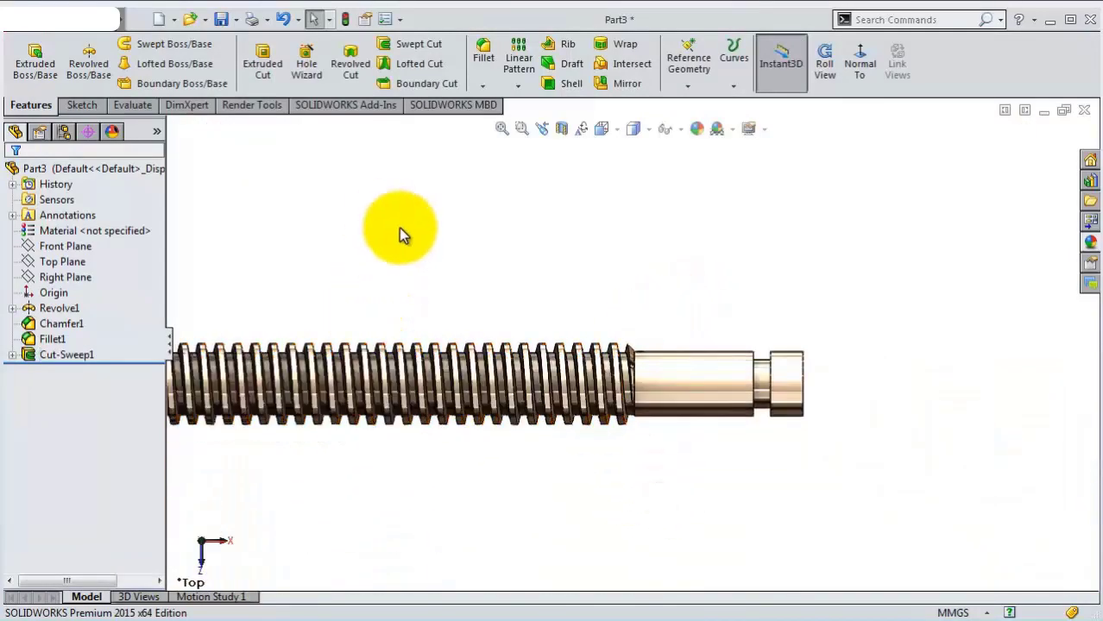
# Edit Helix/Spiral1 to 3.50 mm pitch and 29.25 revolutions, rebuilding the thread cut.
pyautogui.scroll(2, 399, 228)
pyautogui.moveTo(337, 283)
pyautogui.mouseDown(button='middle')
pyautogui.moveTo(343, 385)
pyautogui.moveTo(475, 364)
pyautogui.mouseUp(button='middle')
pyautogui.scroll(-3, 483, 373)
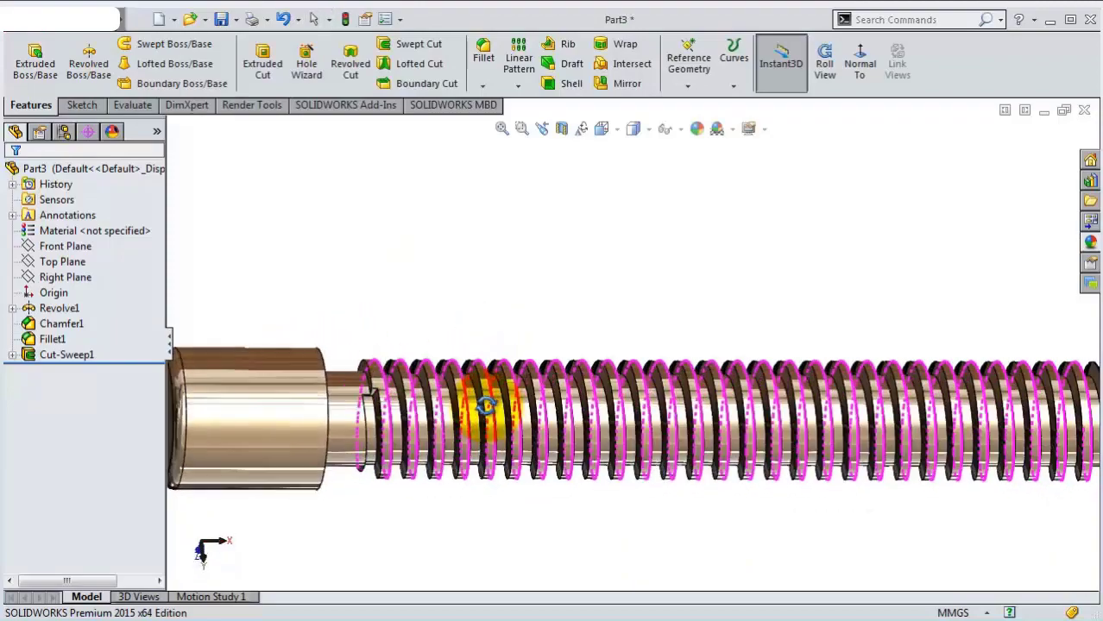
pyautogui.moveTo(498, 416)
pyautogui.mouseDown(button='middle')
pyautogui.moveTo(456, 340)
pyautogui.moveTo(490, 332)
pyautogui.moveTo(561, 500)
pyautogui.moveTo(164, 406)
pyautogui.mouseUp(button='middle')
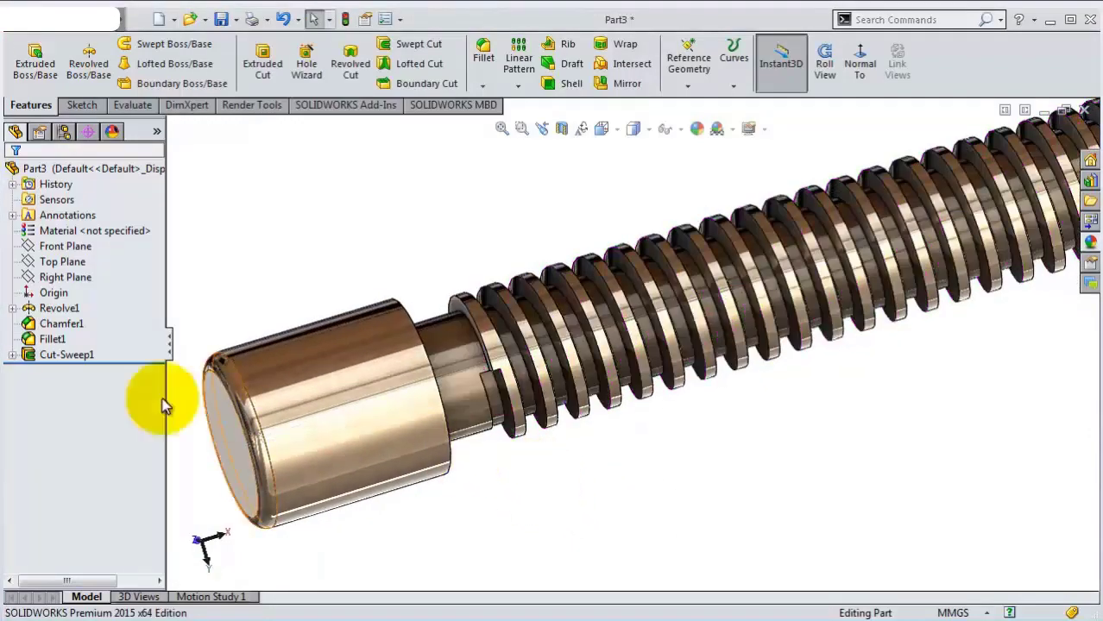
pyautogui.click(12, 355)
pyautogui.click(69, 385)
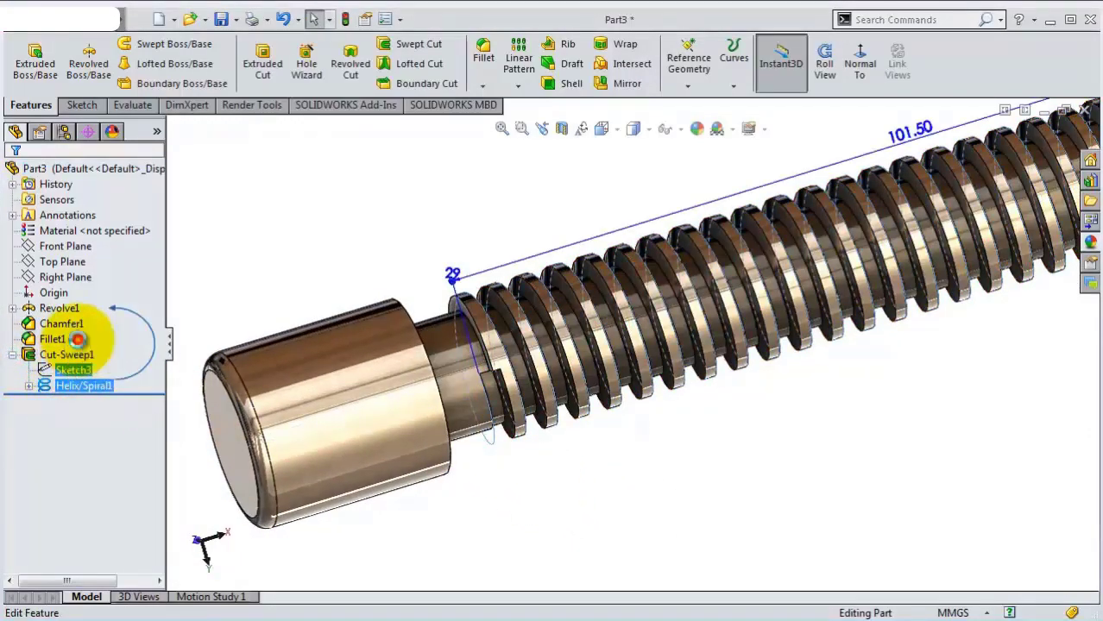
pyautogui.click(78, 339)
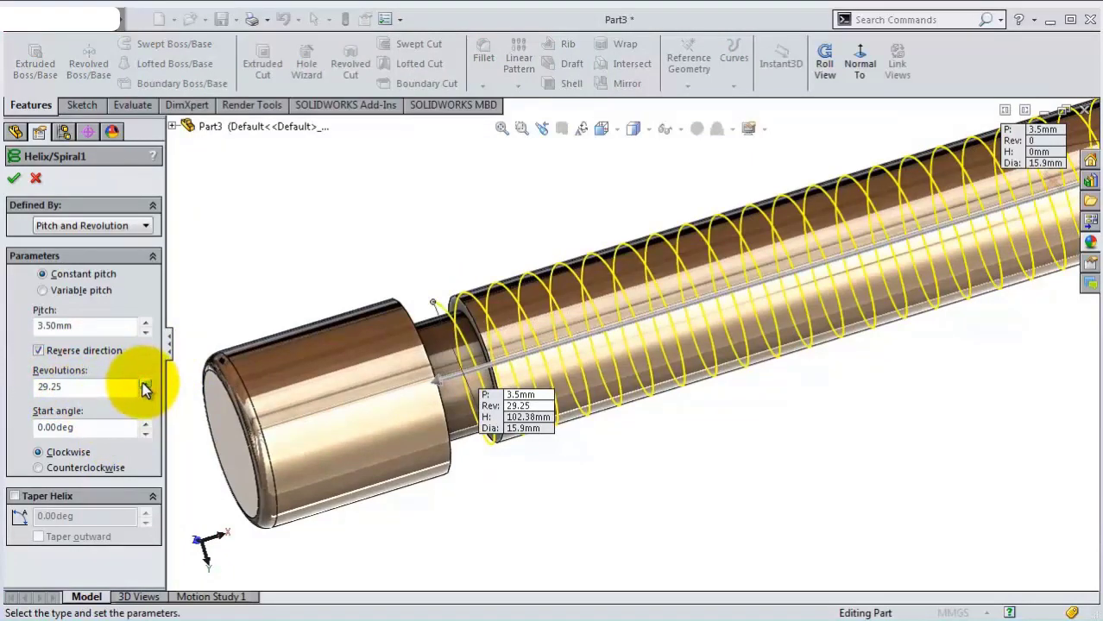
pyautogui.click(14, 176)
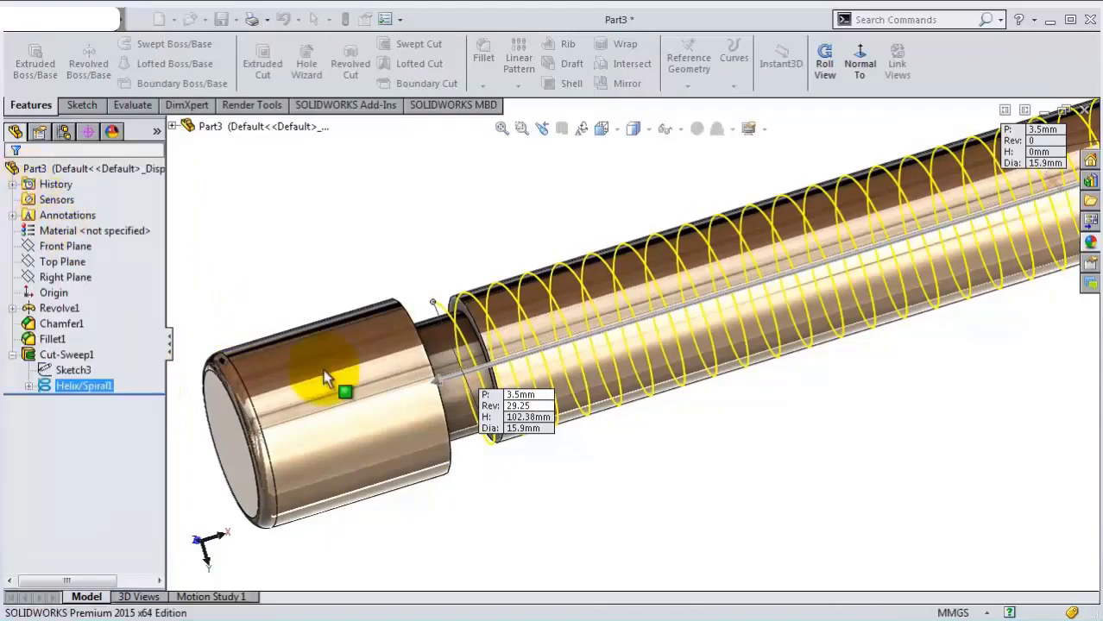
pyautogui.moveTo(561, 424)
pyautogui.mouseDown(button='middle')
pyautogui.moveTo(546, 505)
pyautogui.moveTo(537, 452)
pyautogui.moveTo(524, 461)
pyautogui.mouseUp(button='middle')
pyautogui.click(591, 444)
pyautogui.moveTo(635, 419); pyautogui.dragTo(615, 271, button='middle')
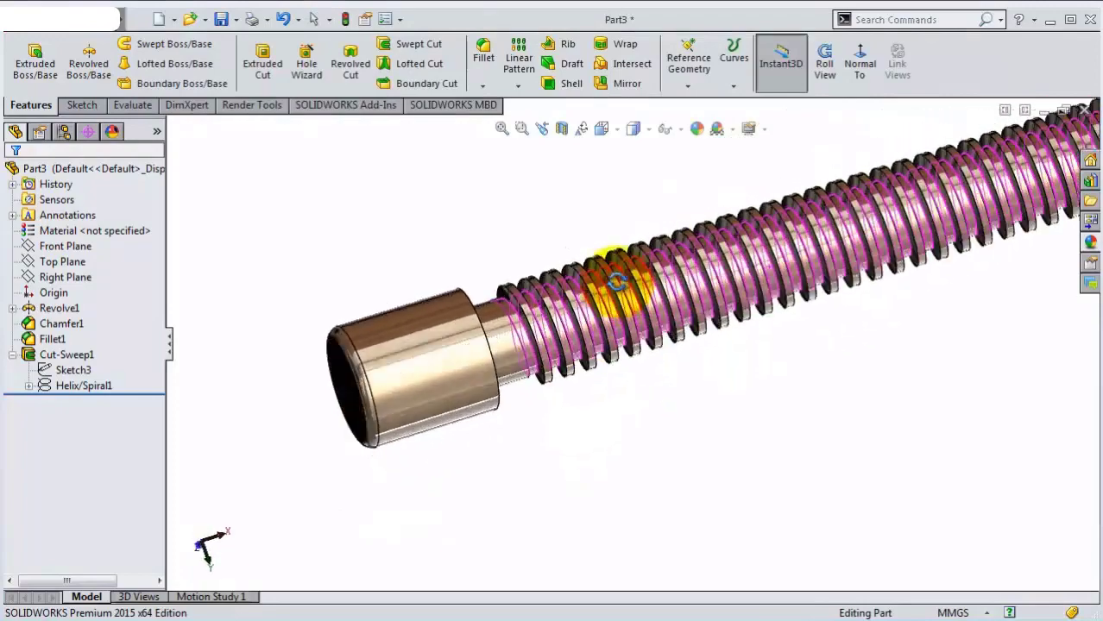
pyautogui.scroll(3, 777, 384)
pyautogui.scroll(2, 781, 393)
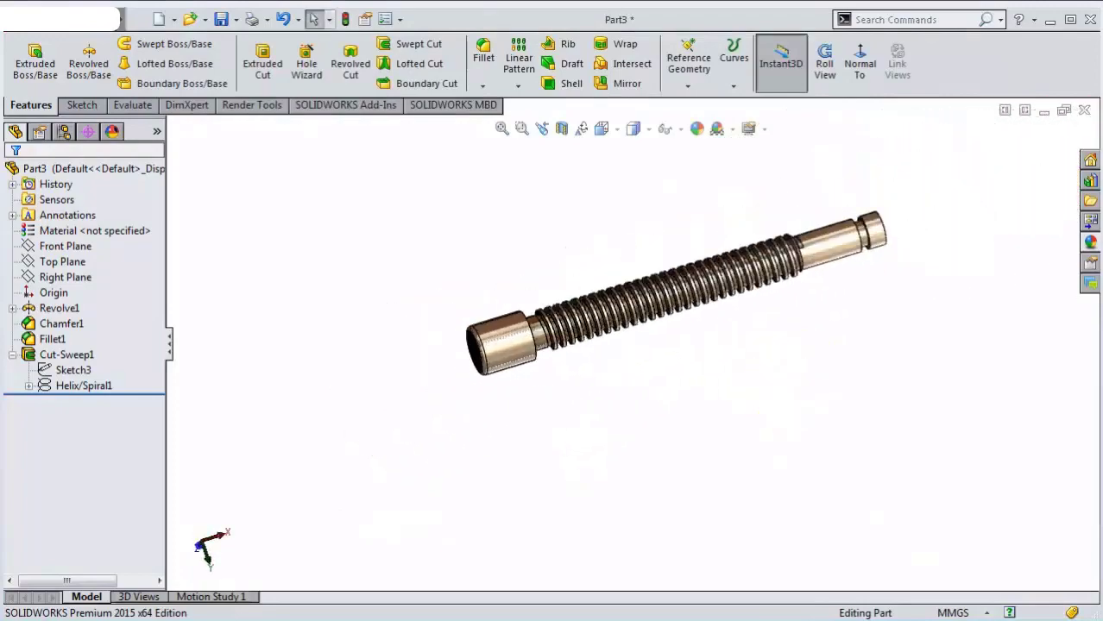
# Start a new sketch on the Top Plane, viewed normal to it.
pyautogui.click(65, 261)
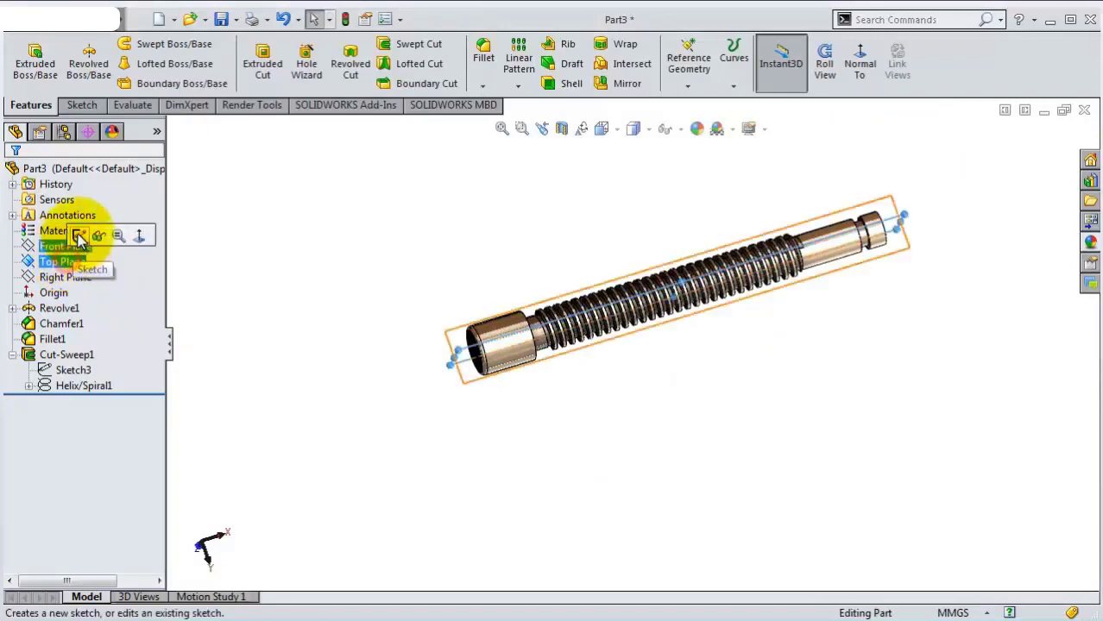
pyautogui.click(78, 231)
pyautogui.click(703, 69)
pyautogui.scroll(-3, 418, 314)
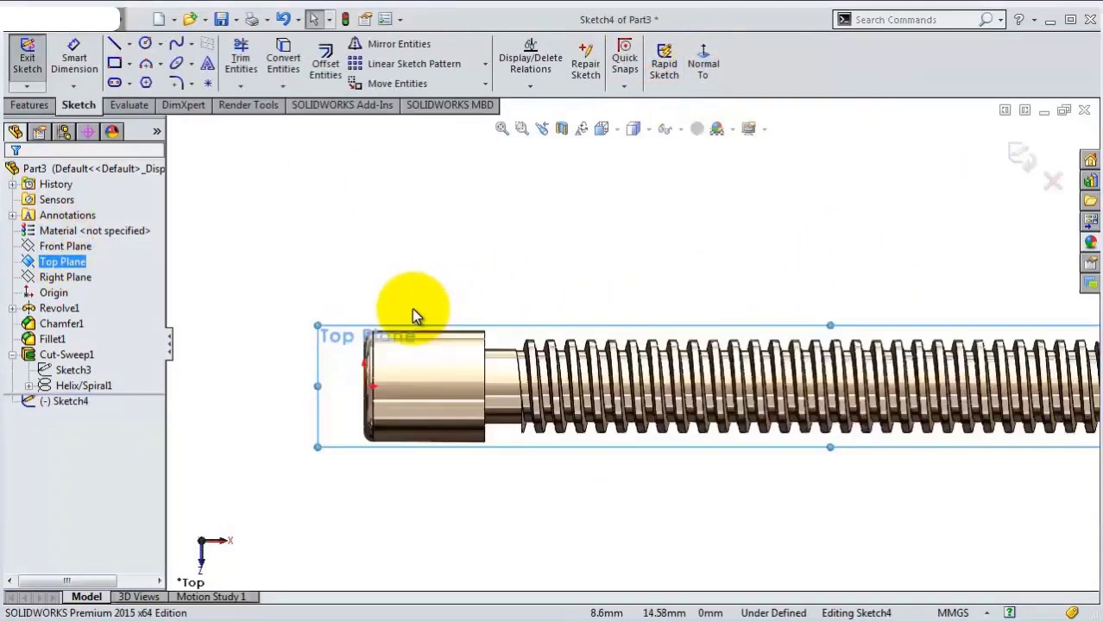
pyautogui.scroll(-3, 492, 431)
pyautogui.scroll(-3, 221, 212)
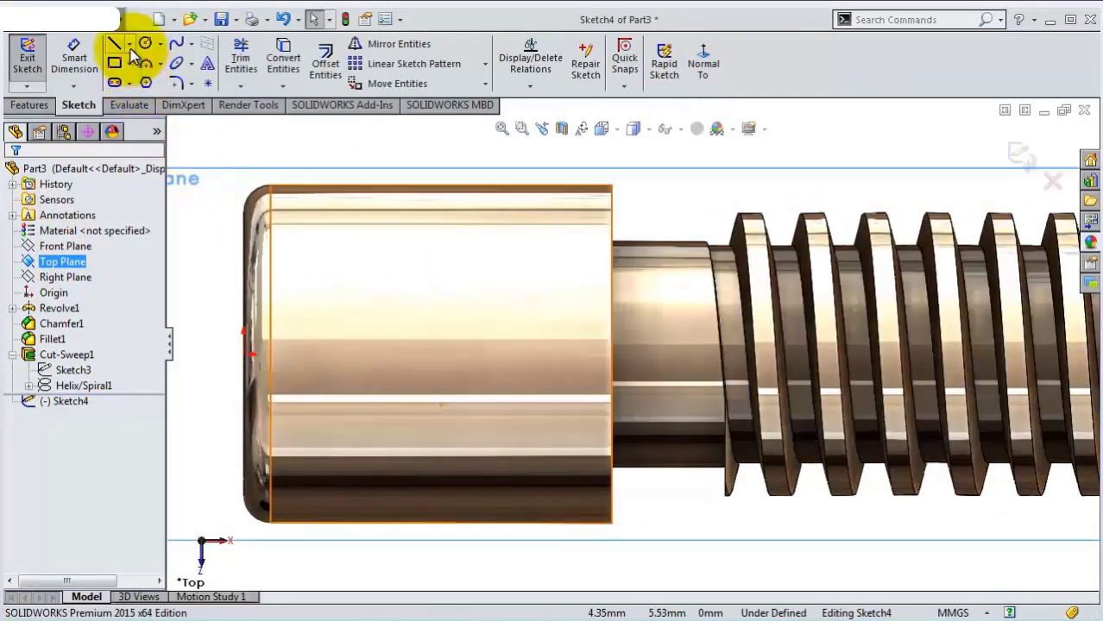
# Draw a centreline from the origin and a circle centred on it over the head end.
pyautogui.click(128, 44)
pyautogui.click(169, 78)
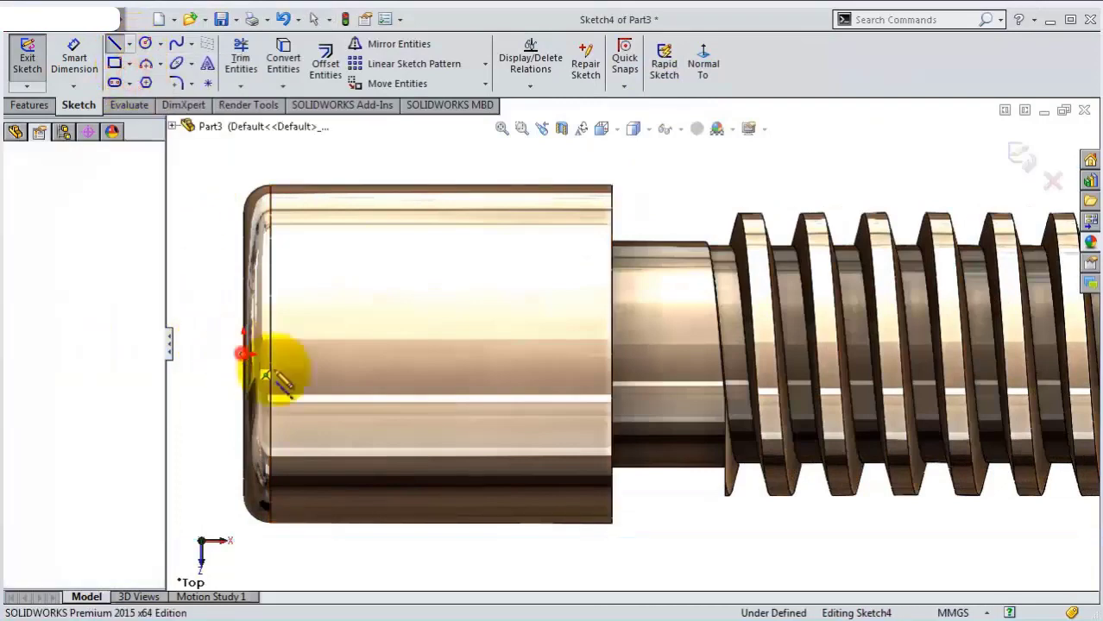
pyautogui.click(250, 355)
pyautogui.click(611, 354)
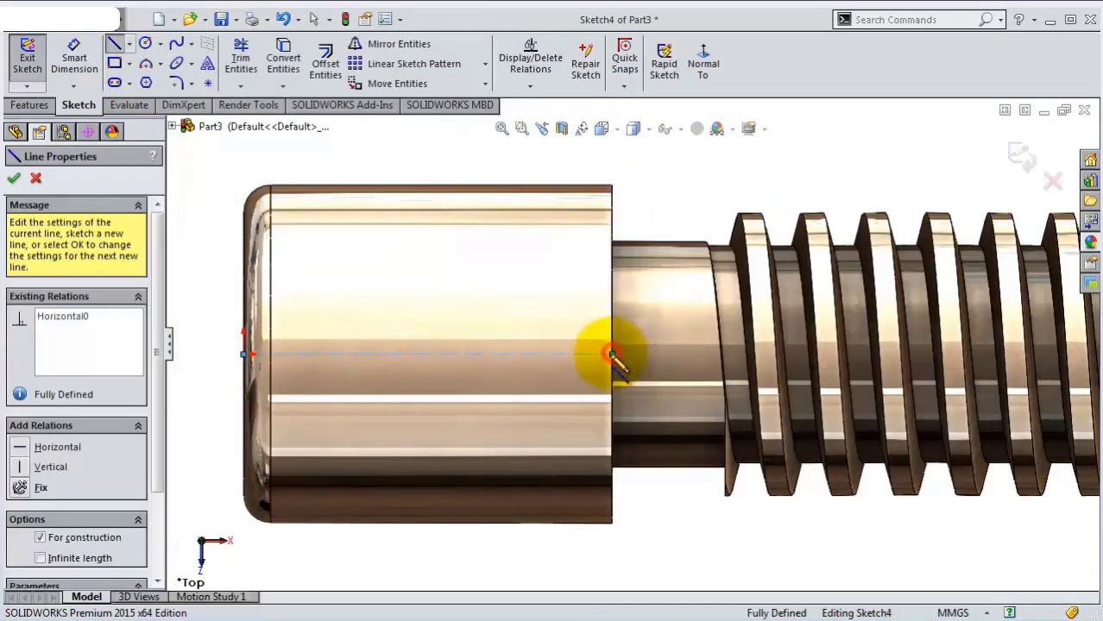
pyautogui.click(146, 42)
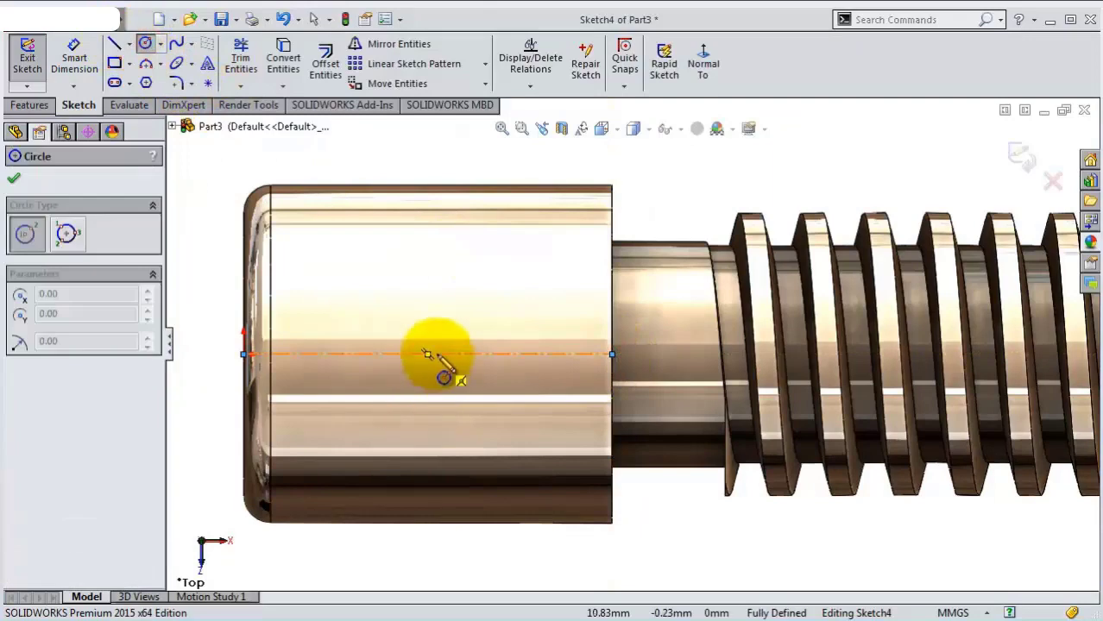
pyautogui.click(427, 354)
pyautogui.click(406, 295)
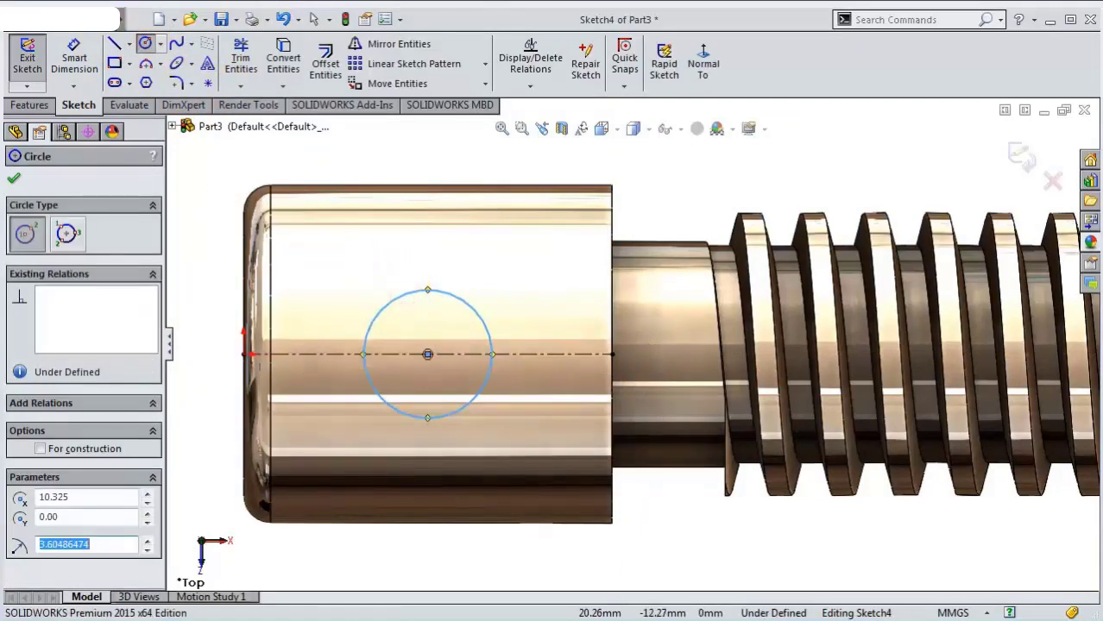
pyautogui.click(30, 105)
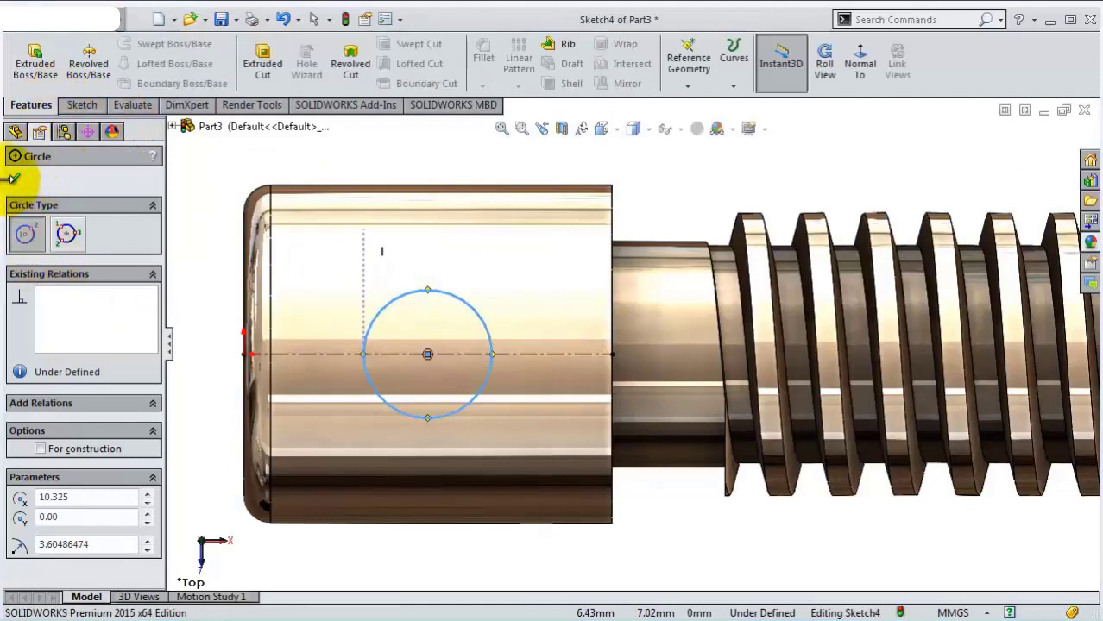
pyautogui.click(13, 178)
# Dimension the circle's diameter to 8.75 mm.
pyautogui.click(81, 105)
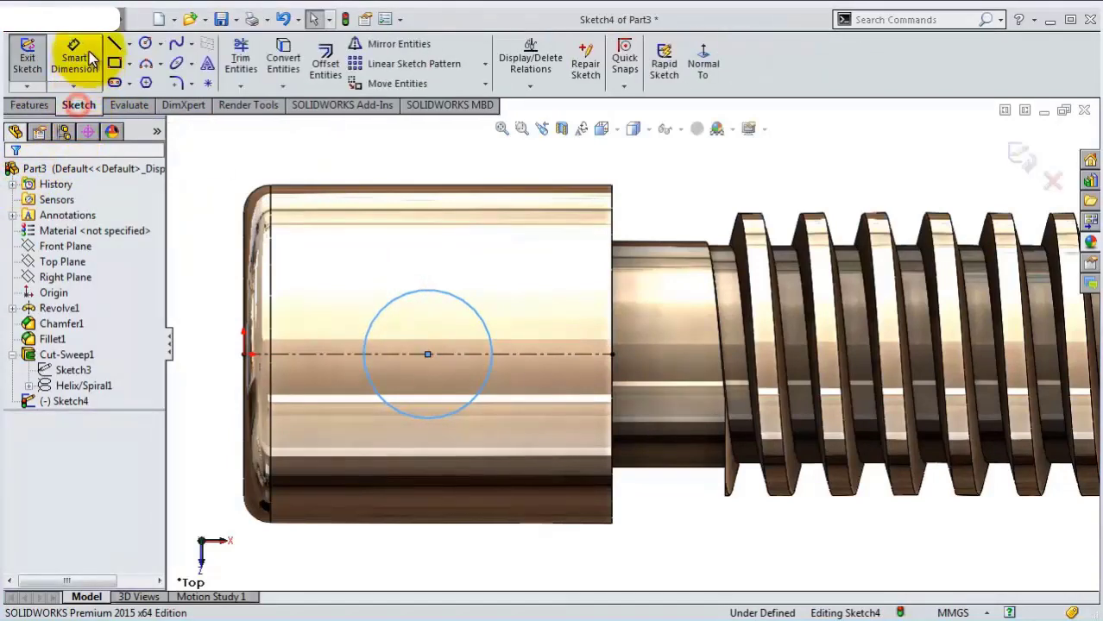
pyautogui.click(79, 54)
pyautogui.click(401, 298)
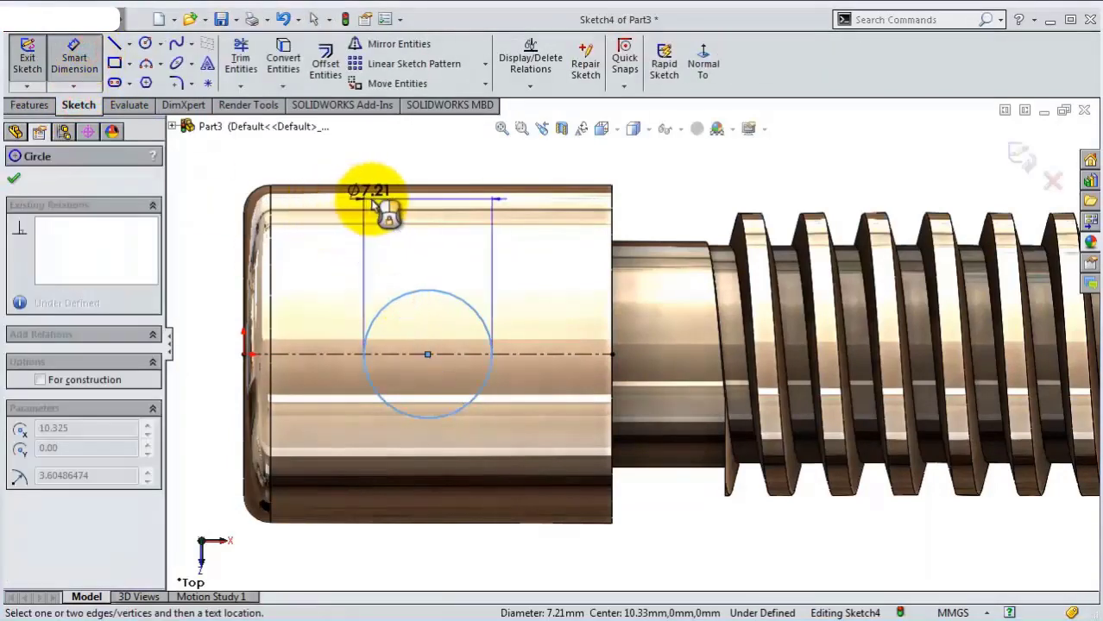
pyautogui.click(460, 185)
pyautogui.write('8')
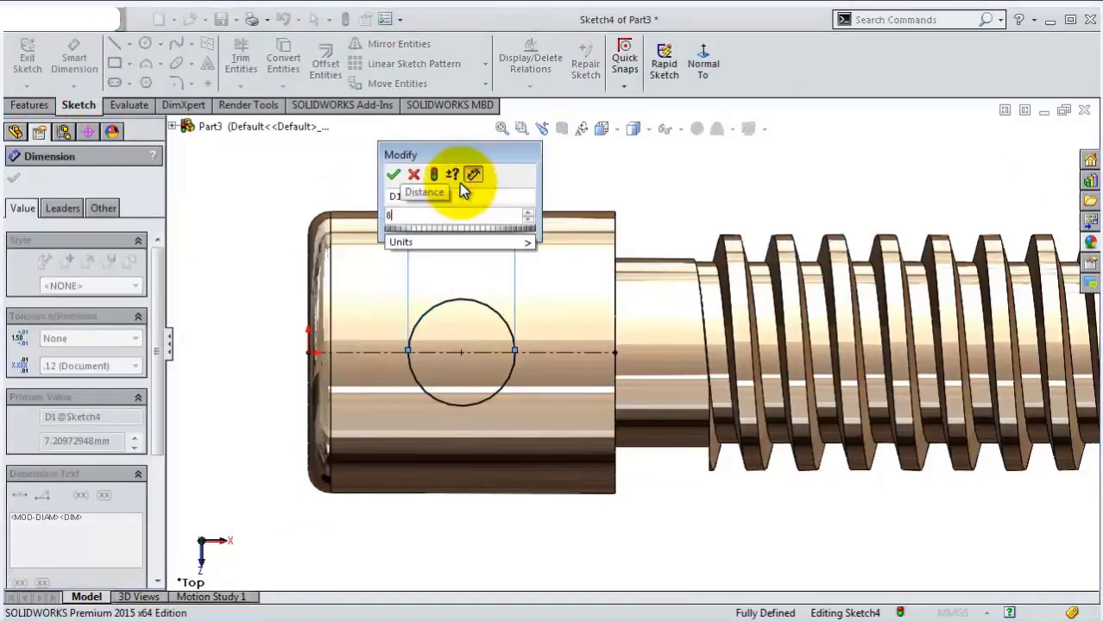
pyautogui.write(',75')
pyautogui.press('Return')
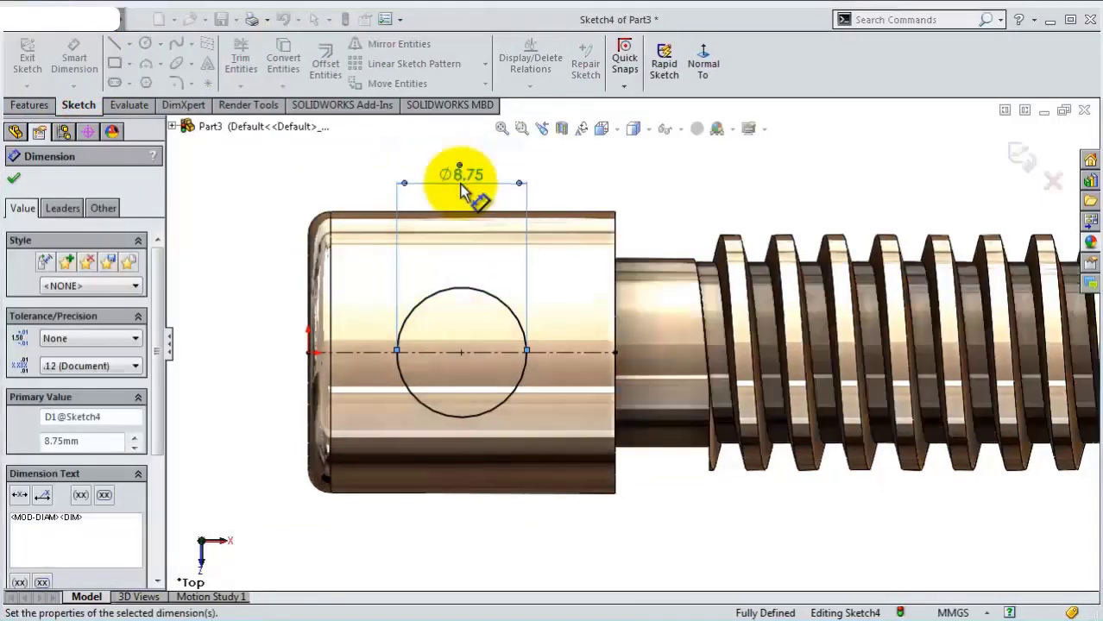
pyautogui.click(21, 175)
pyautogui.click(26, 105)
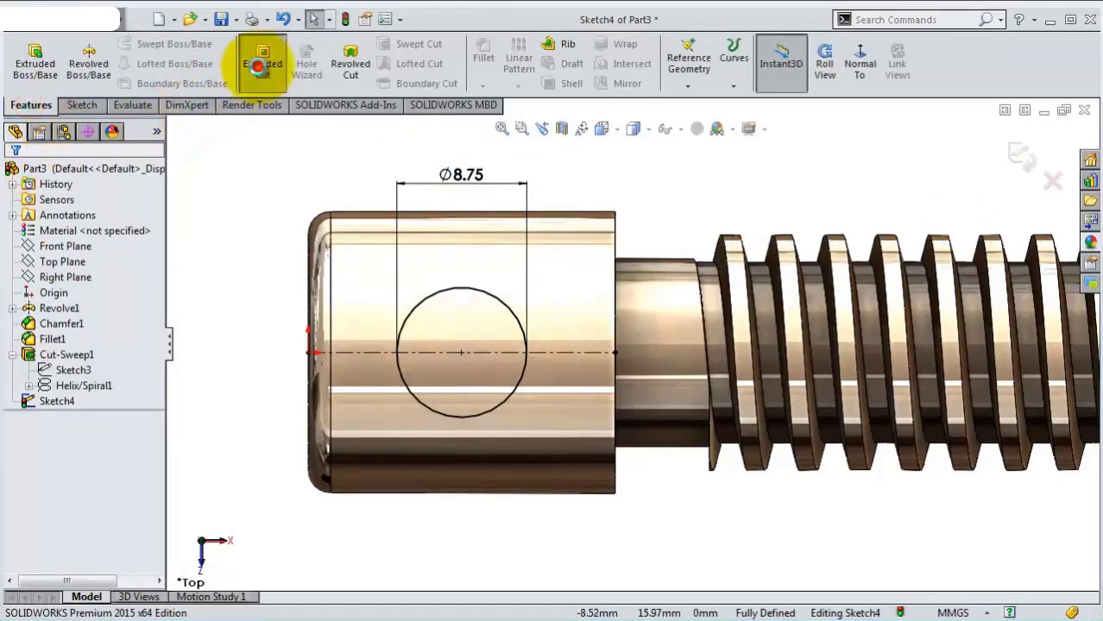
# Extrude-cut the 8.75 mm circle Mid Plane to 48 mm depth, creating Cut-Extrude1.
pyautogui.click(257, 67)
pyautogui.click(102, 278)
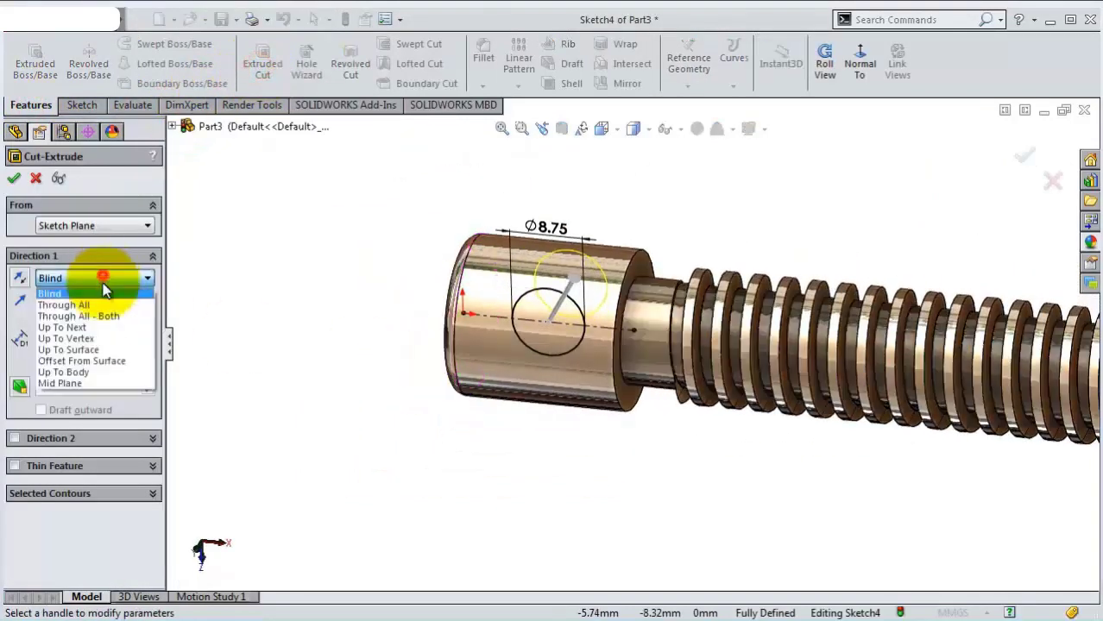
pyautogui.click(102, 383)
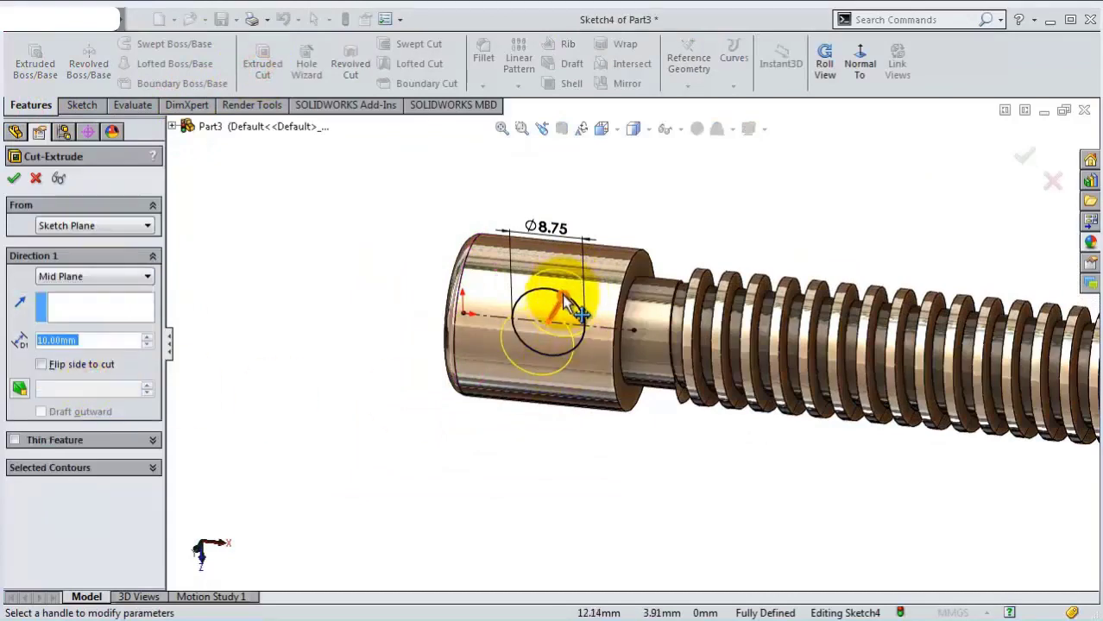
pyautogui.moveTo(566, 302); pyautogui.dragTo(596, 250)
pyautogui.click(606, 229)
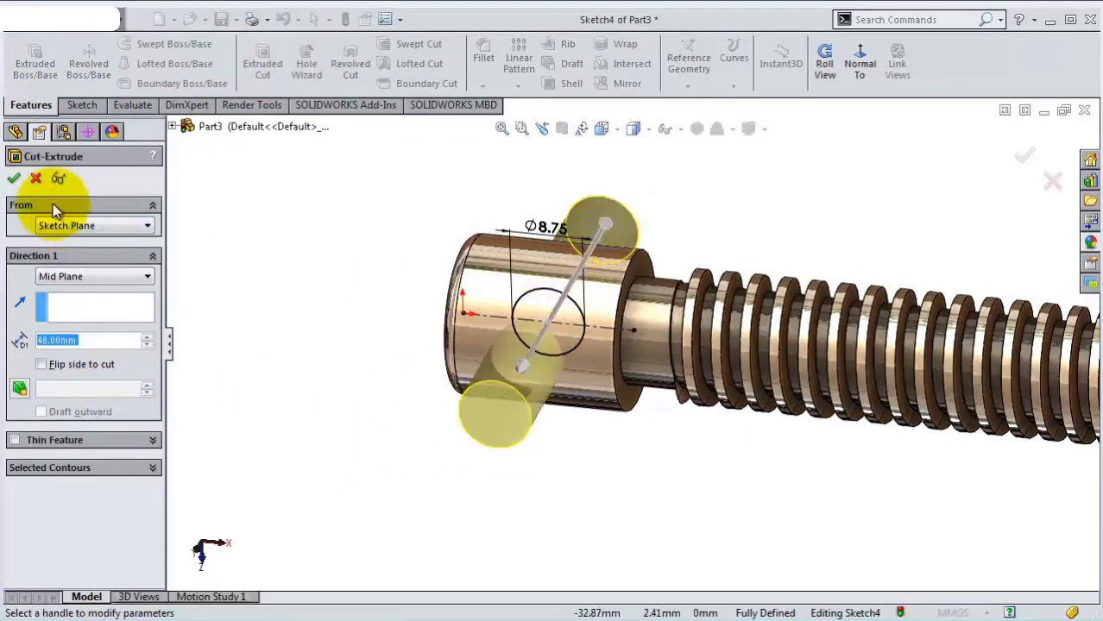
pyautogui.click(17, 178)
pyautogui.click(917, 213)
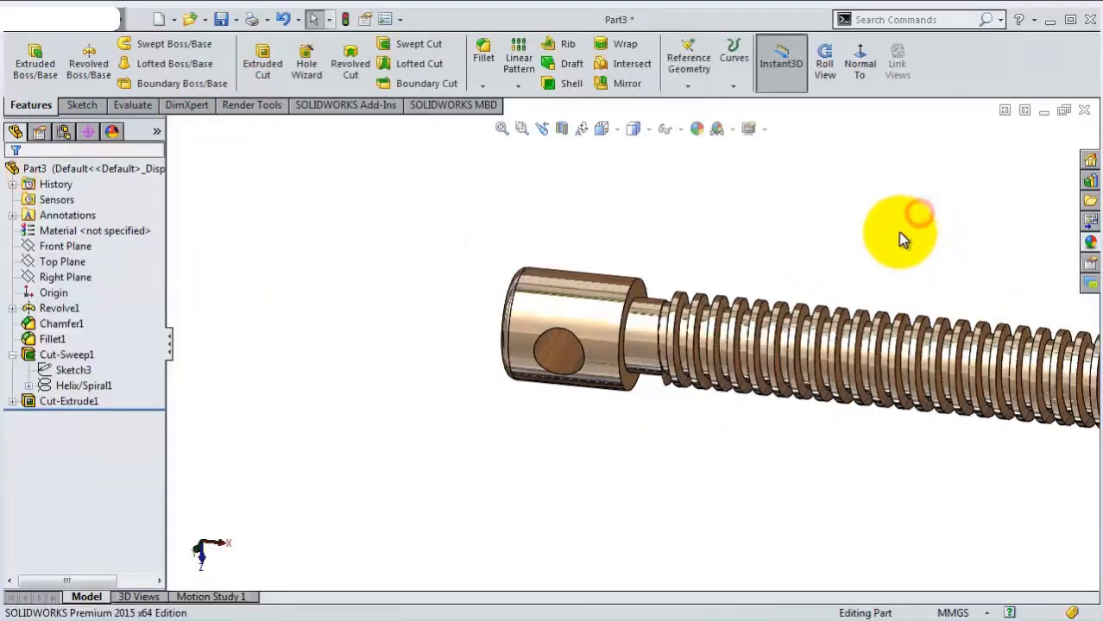
pyautogui.moveTo(899, 233)
pyautogui.mouseDown(button='middle')
pyautogui.moveTo(997, 389)
pyautogui.moveTo(972, 356)
pyautogui.moveTo(1010, 442)
pyautogui.moveTo(958, 347)
pyautogui.moveTo(877, 254)
pyautogui.moveTo(922, 293)
pyautogui.moveTo(783, 217)
pyautogui.mouseUp(button='middle')
pyautogui.press('f')
pyautogui.scroll(3, 771, 290)
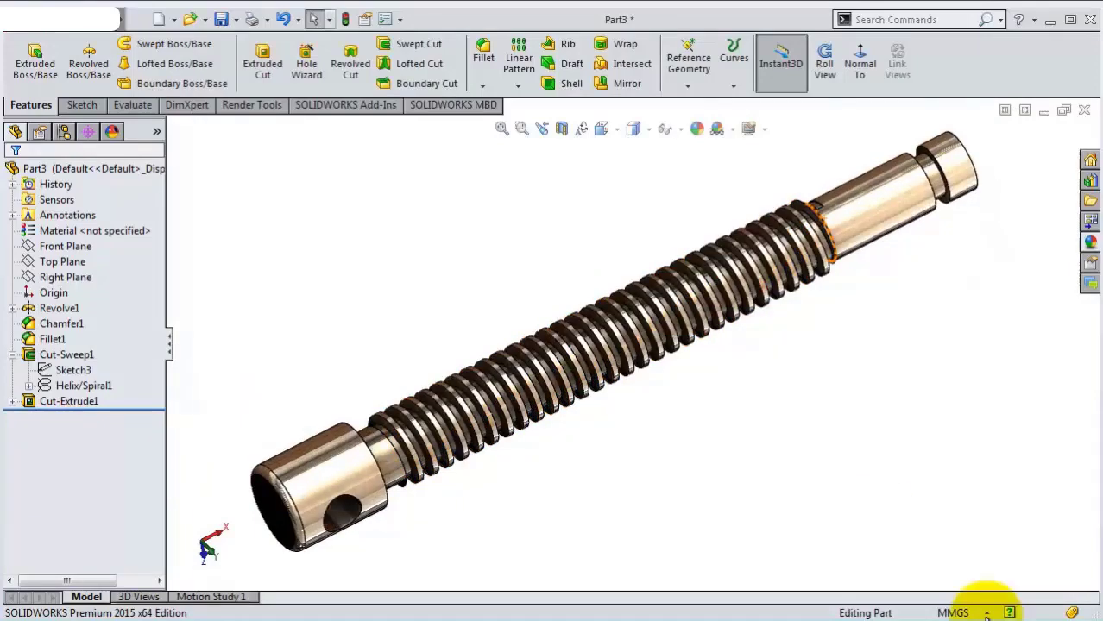